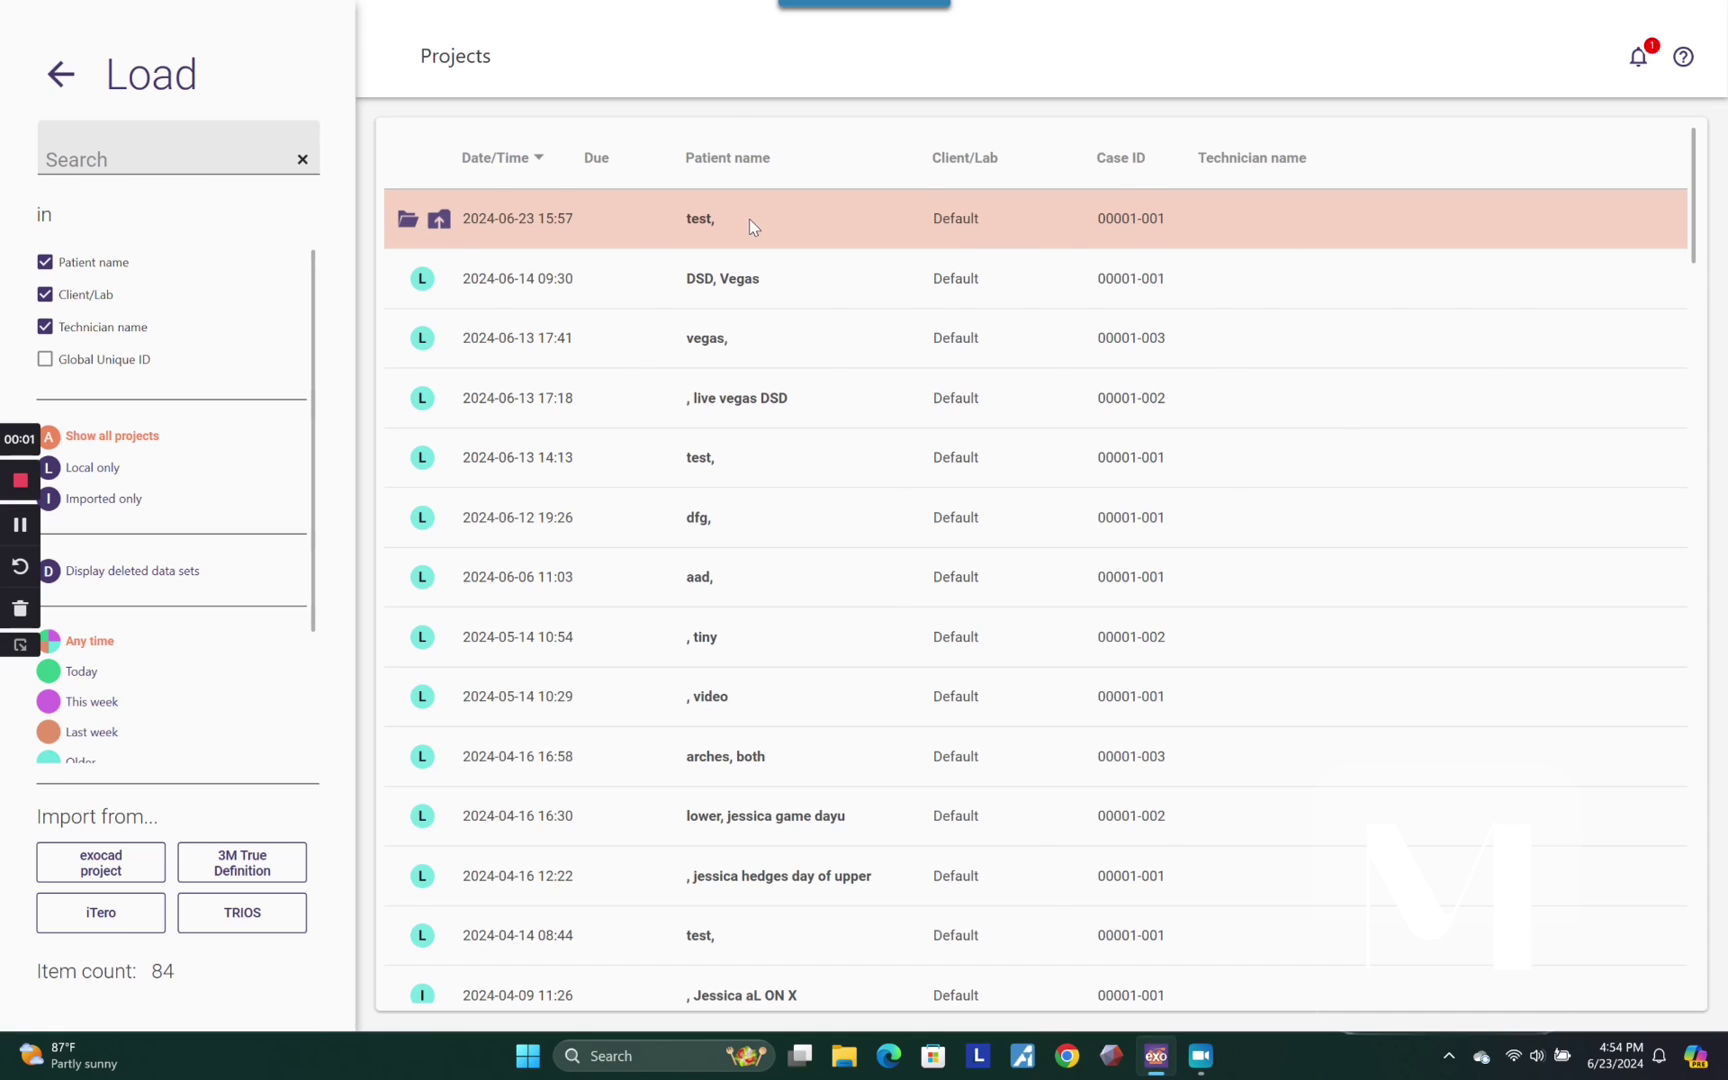
# Open the newest case from 2024-06-23 and launch its design in DentalCAD.
pyautogui.doubleClick(749, 219)
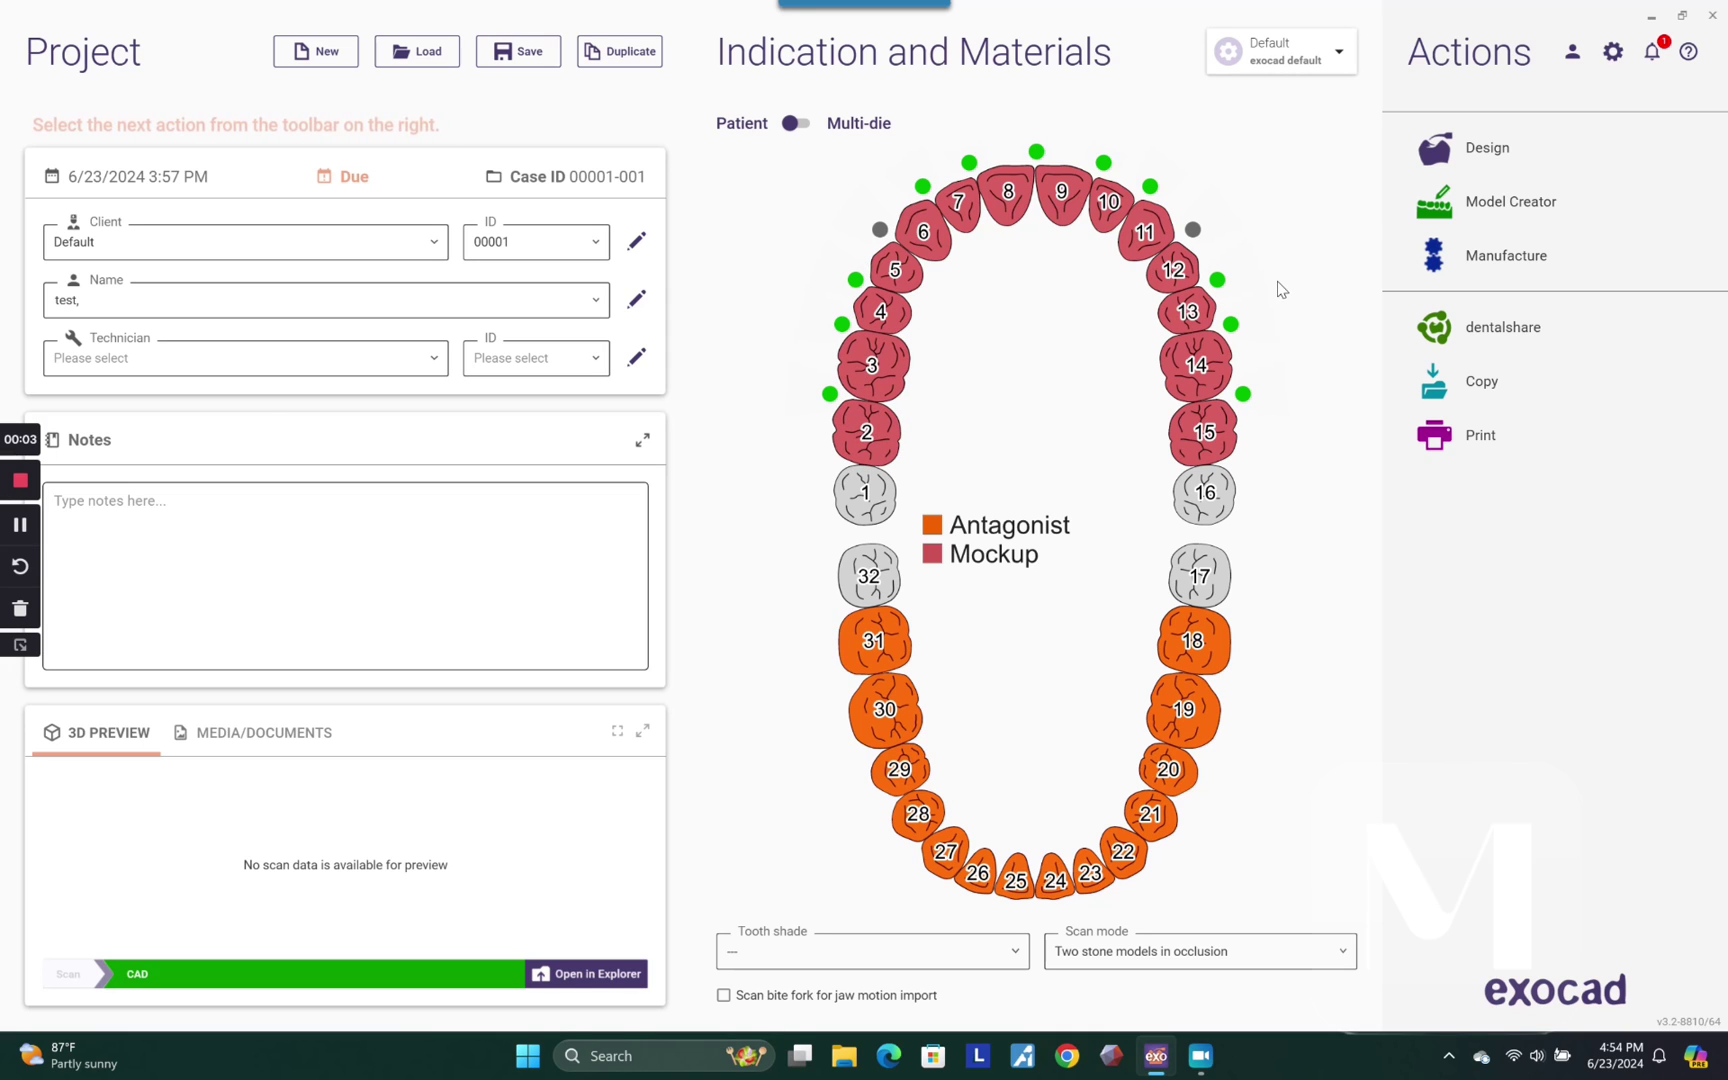
pyautogui.click(1484, 149)
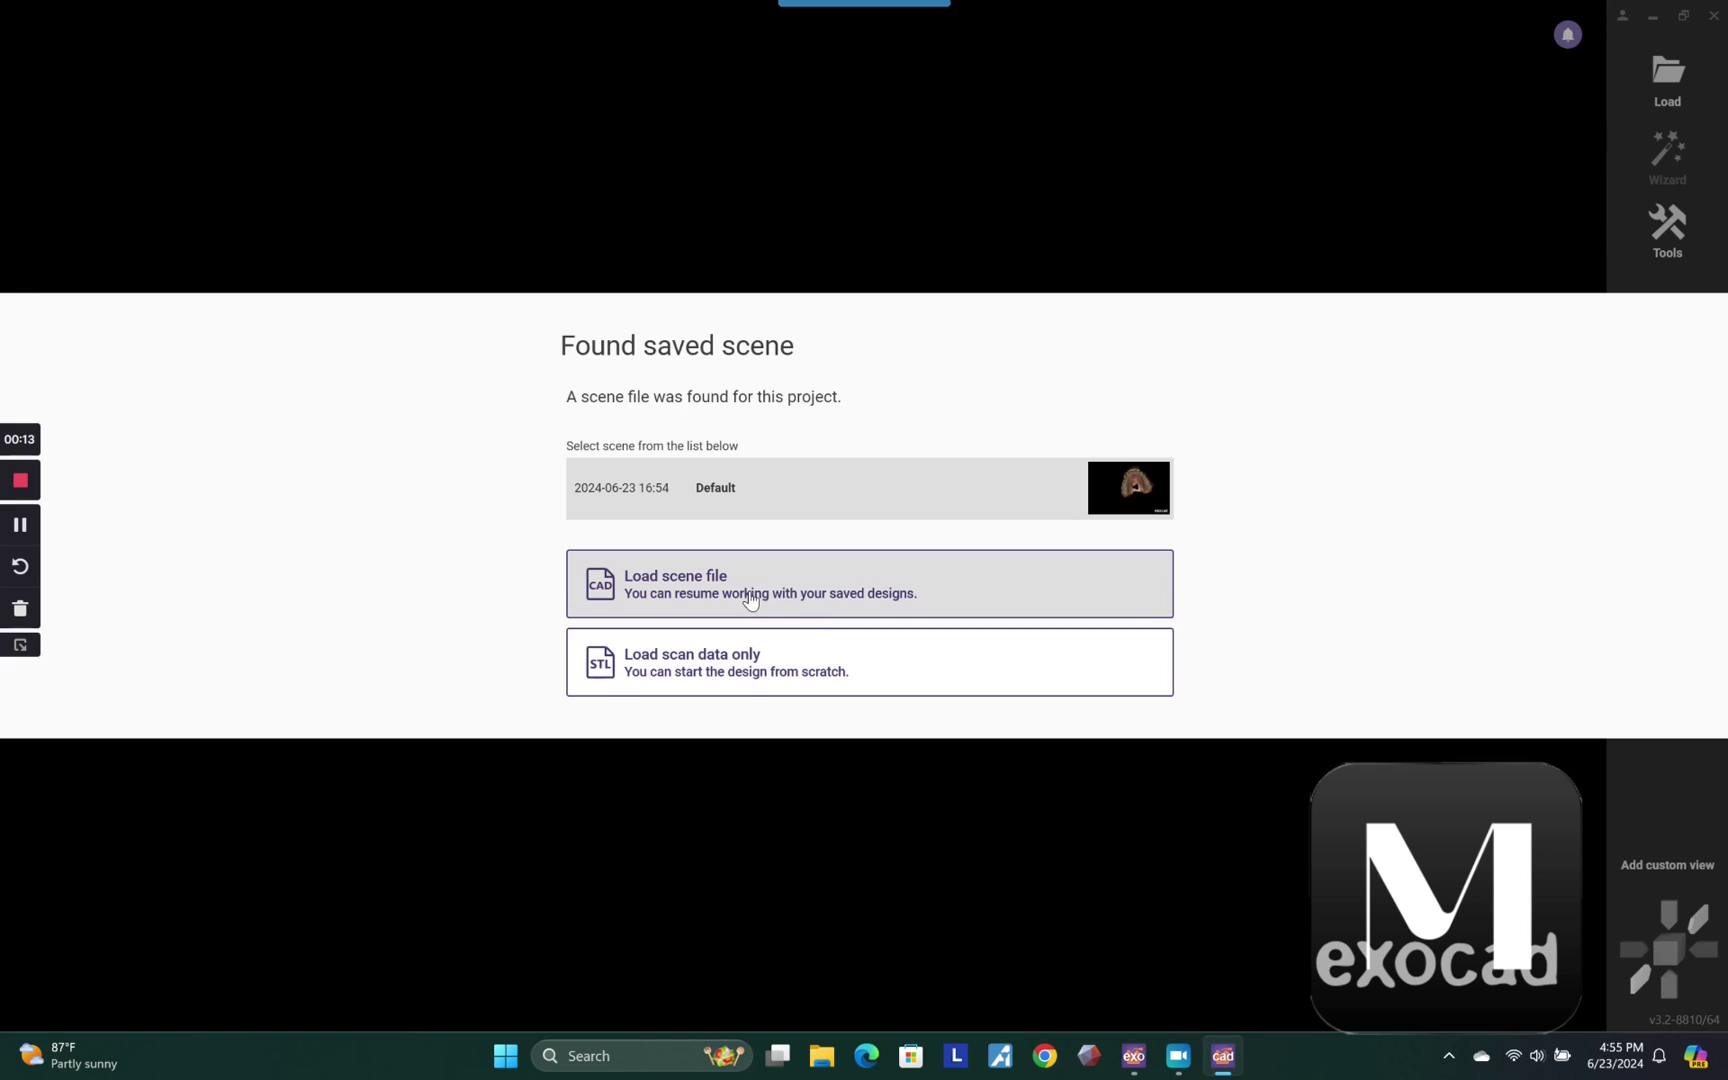
pyautogui.click(751, 598)
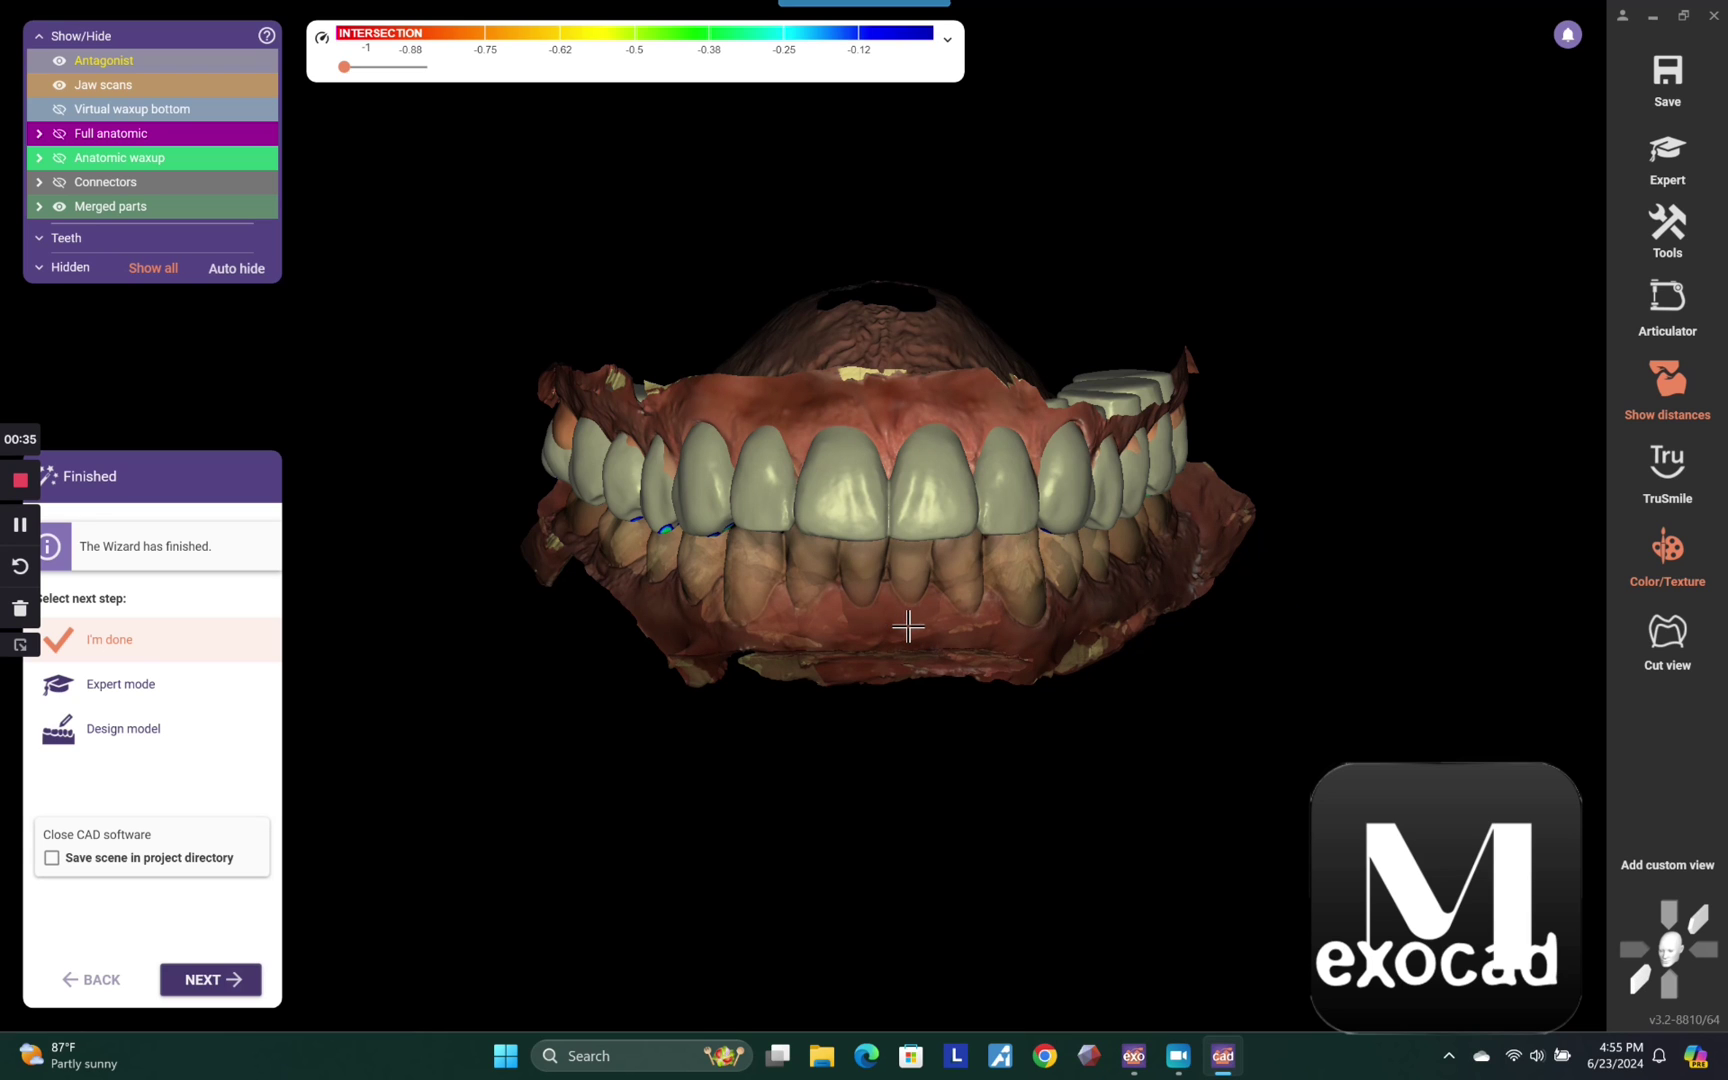
# Switch to Expert mode and delete the three merged waxup parts and the anatomic waxups.
pyautogui.click(120, 684)
pyautogui.click(210, 979)
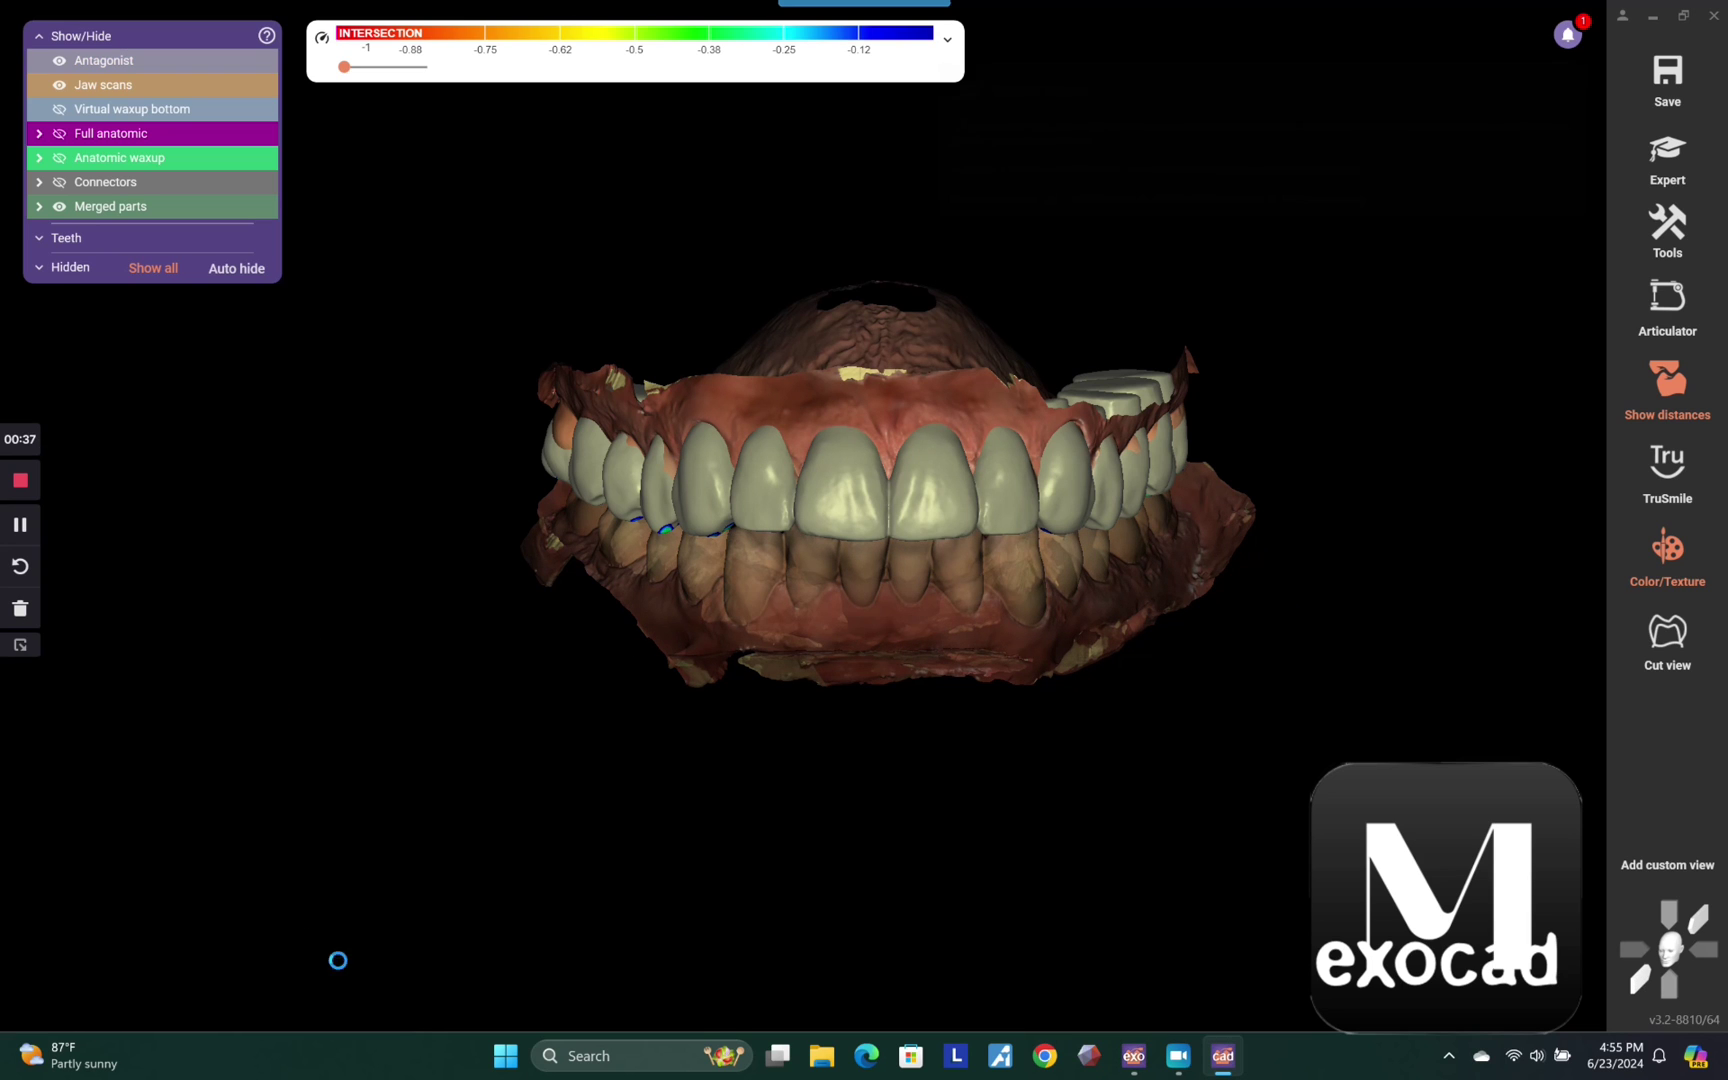
pyautogui.click(1539, 940)
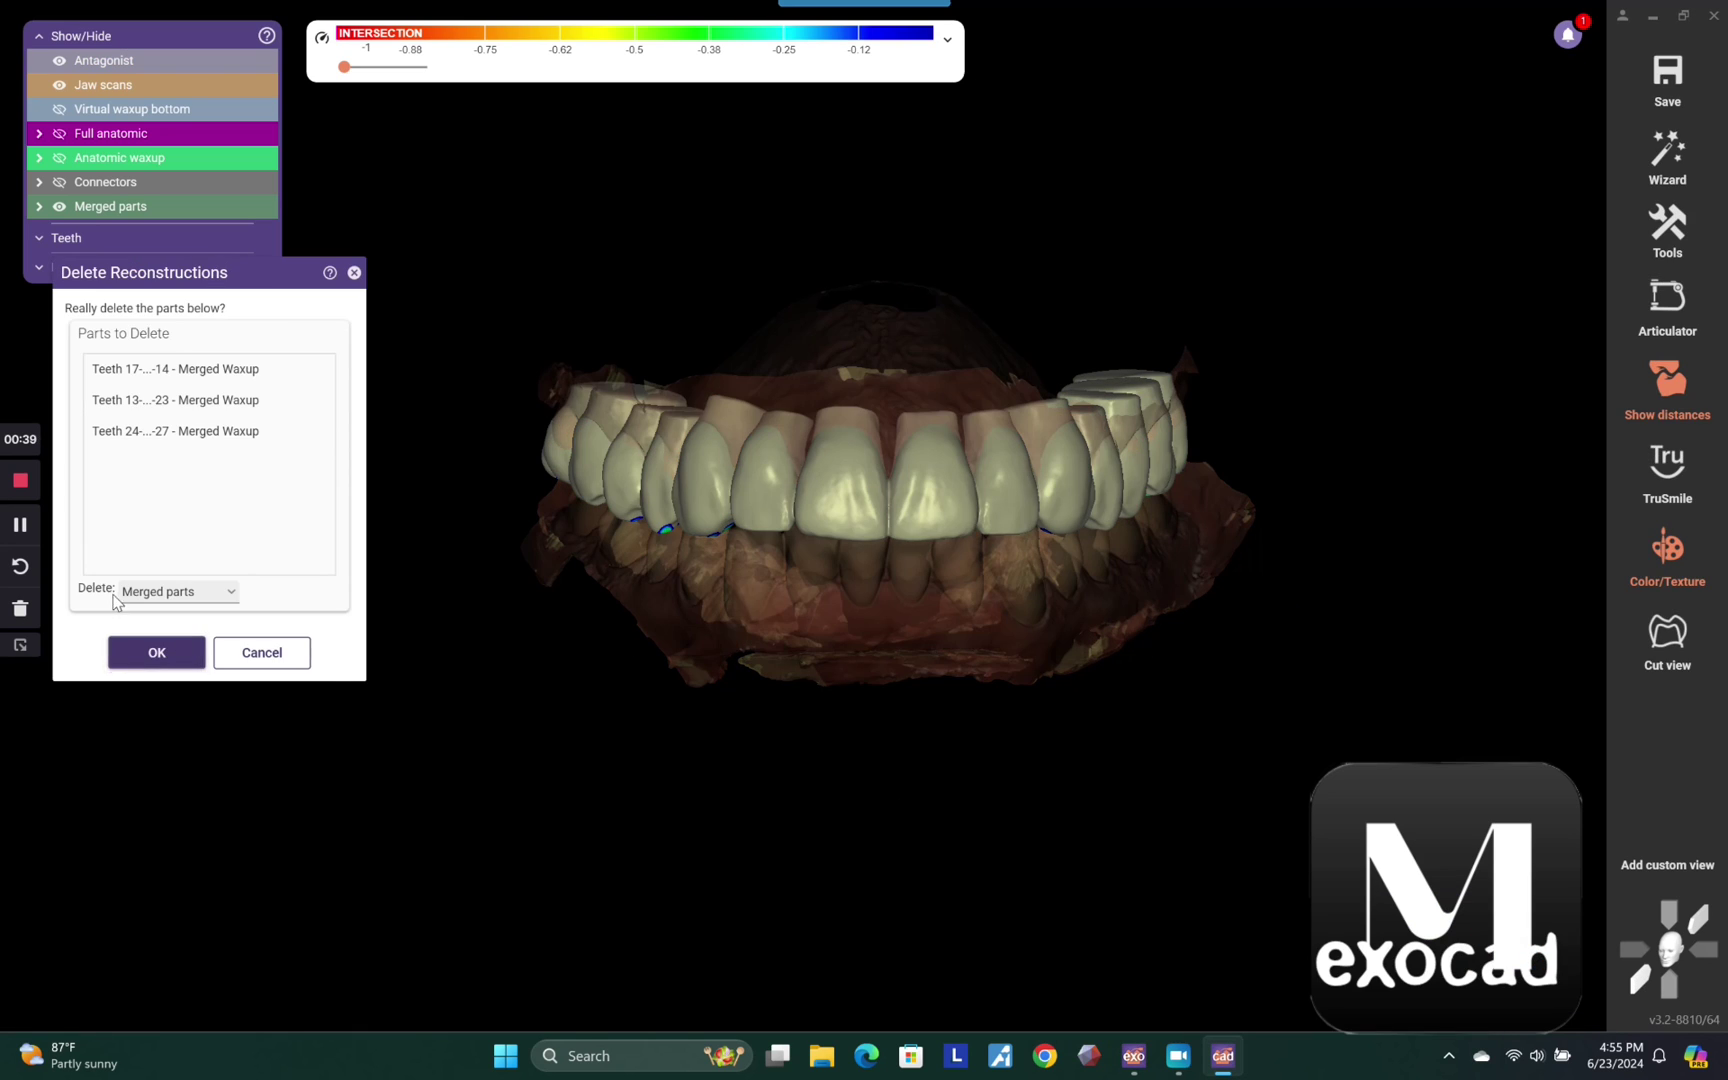
pyautogui.click(152, 652)
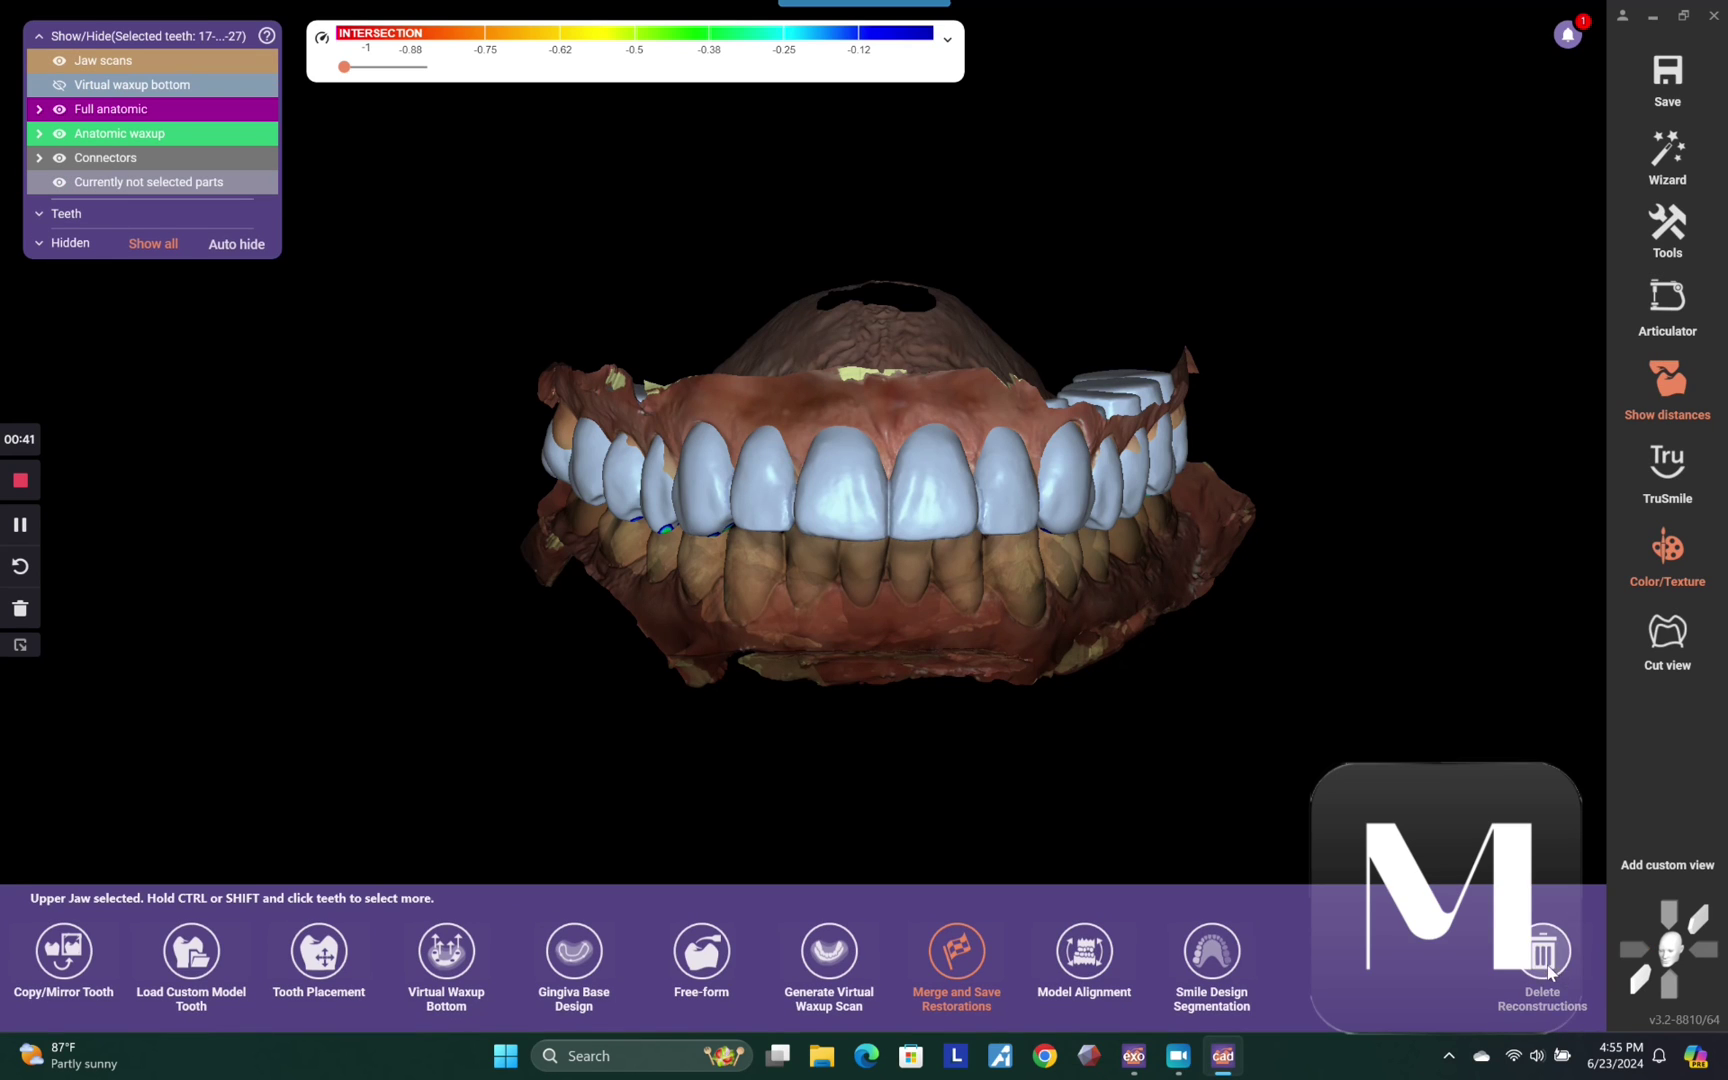
pyautogui.click(1545, 965)
pyautogui.click(157, 652)
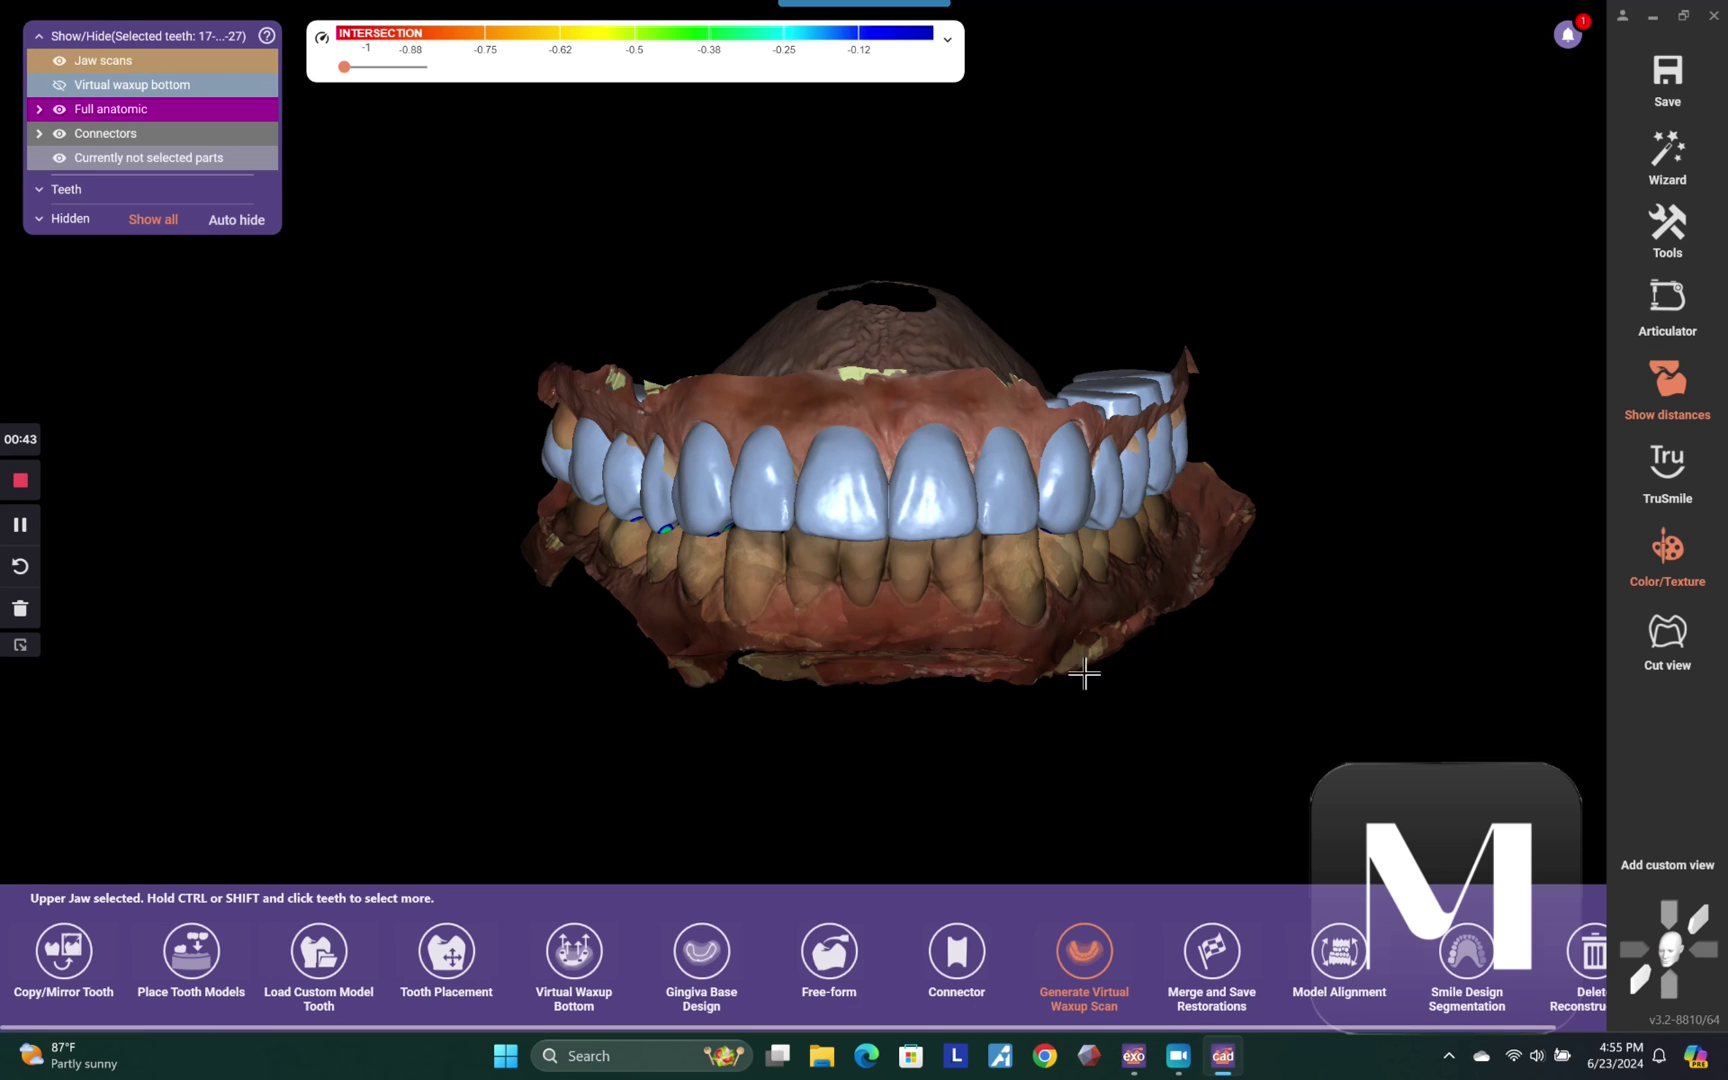
# Delete the Virtual waxup bottom reconstruction and bring up Tools > Add/Remove Mesh.
pyautogui.click(1591, 975)
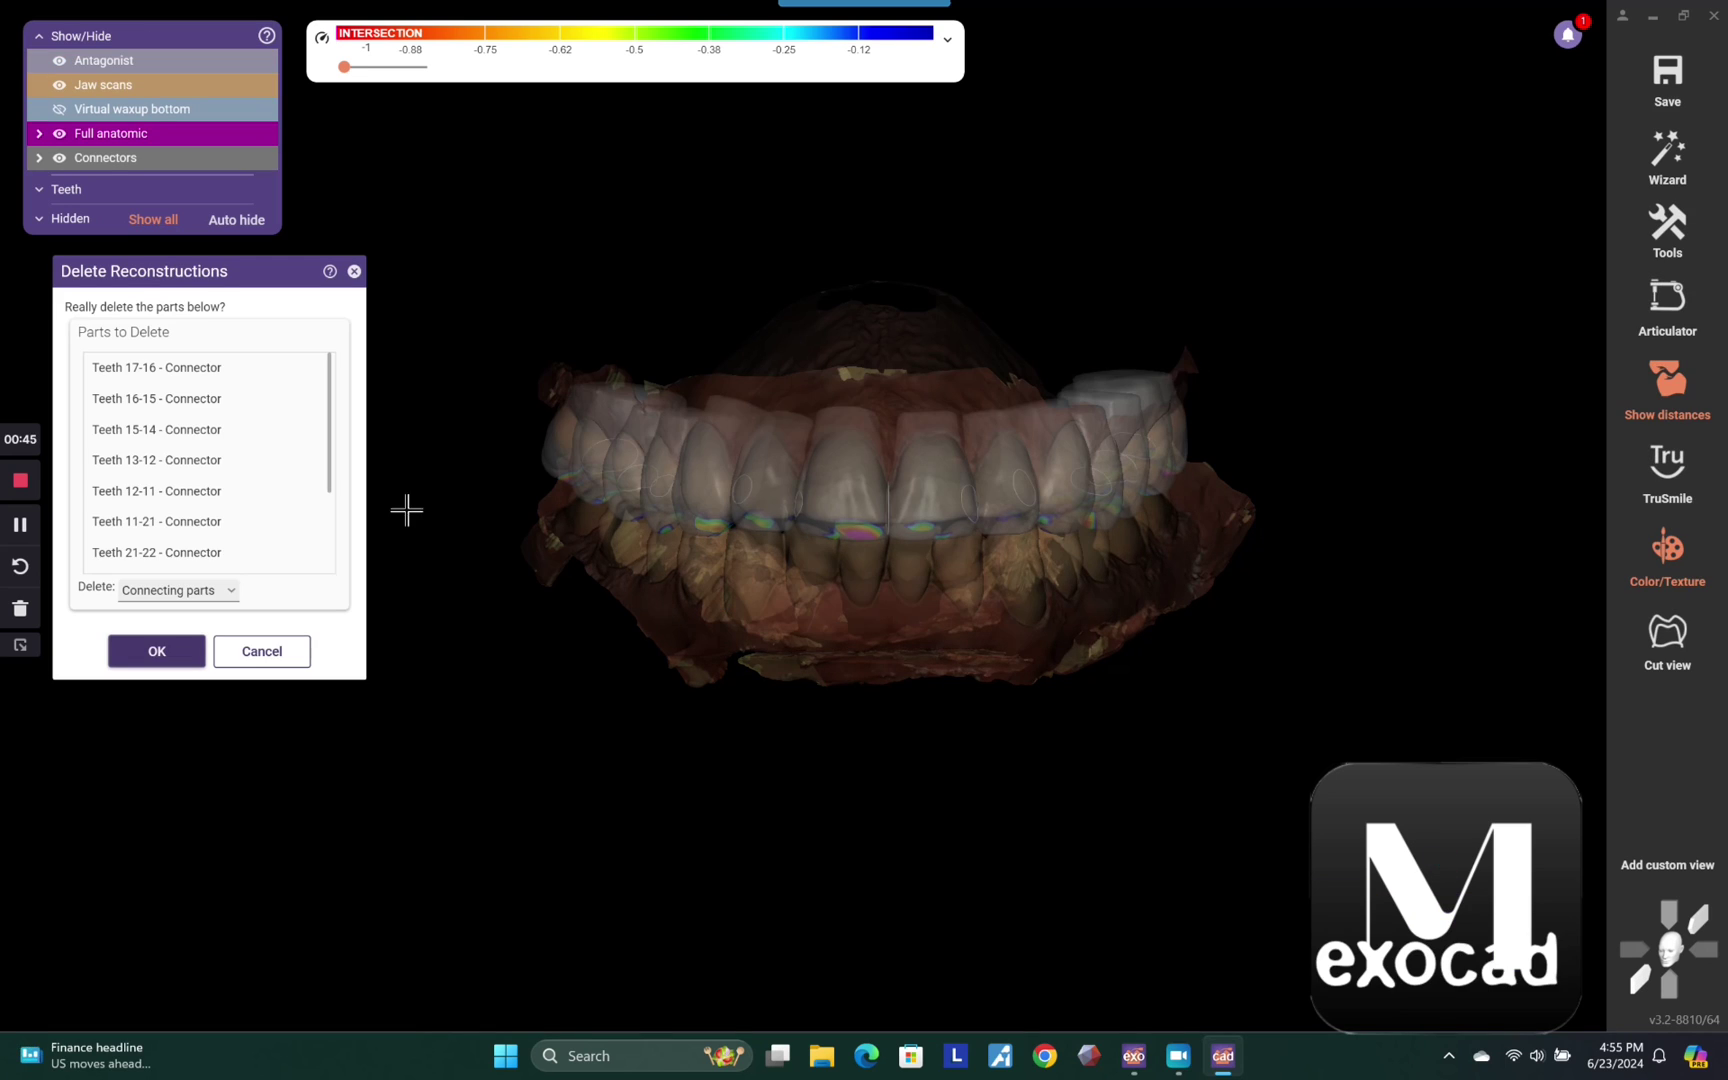
pyautogui.click(170, 590)
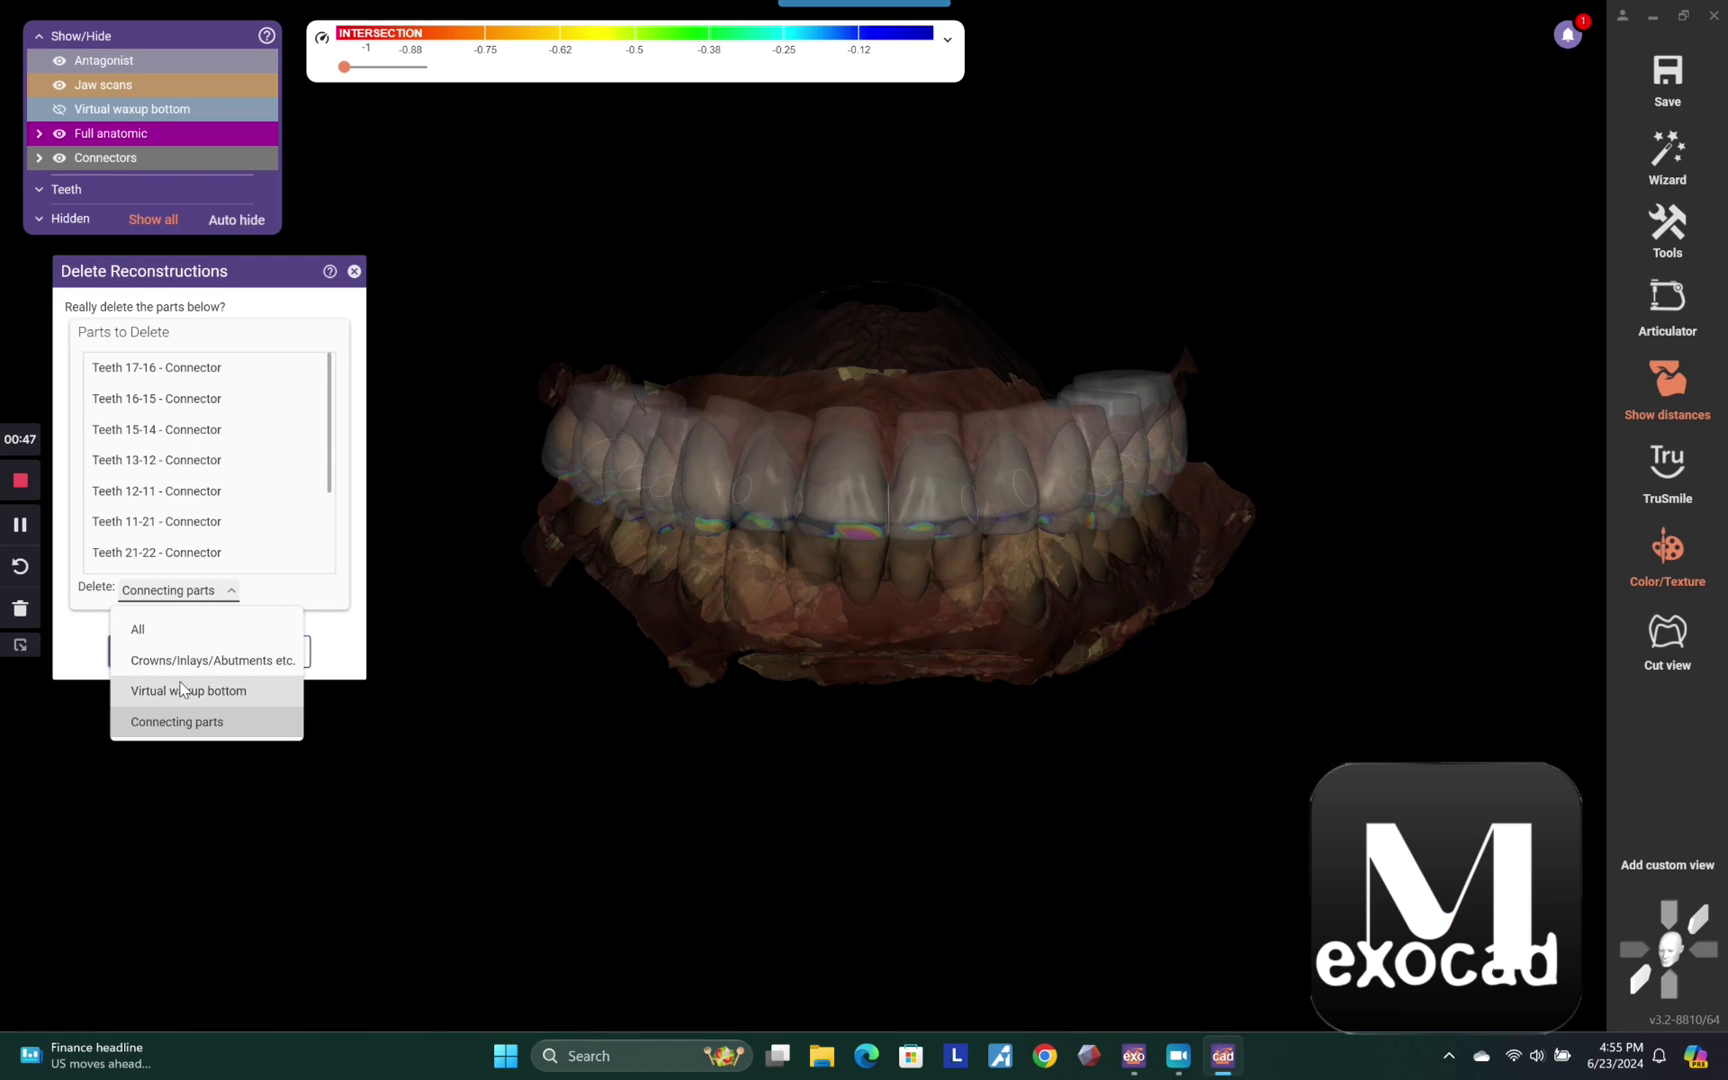
pyautogui.click(183, 690)
pyautogui.click(177, 661)
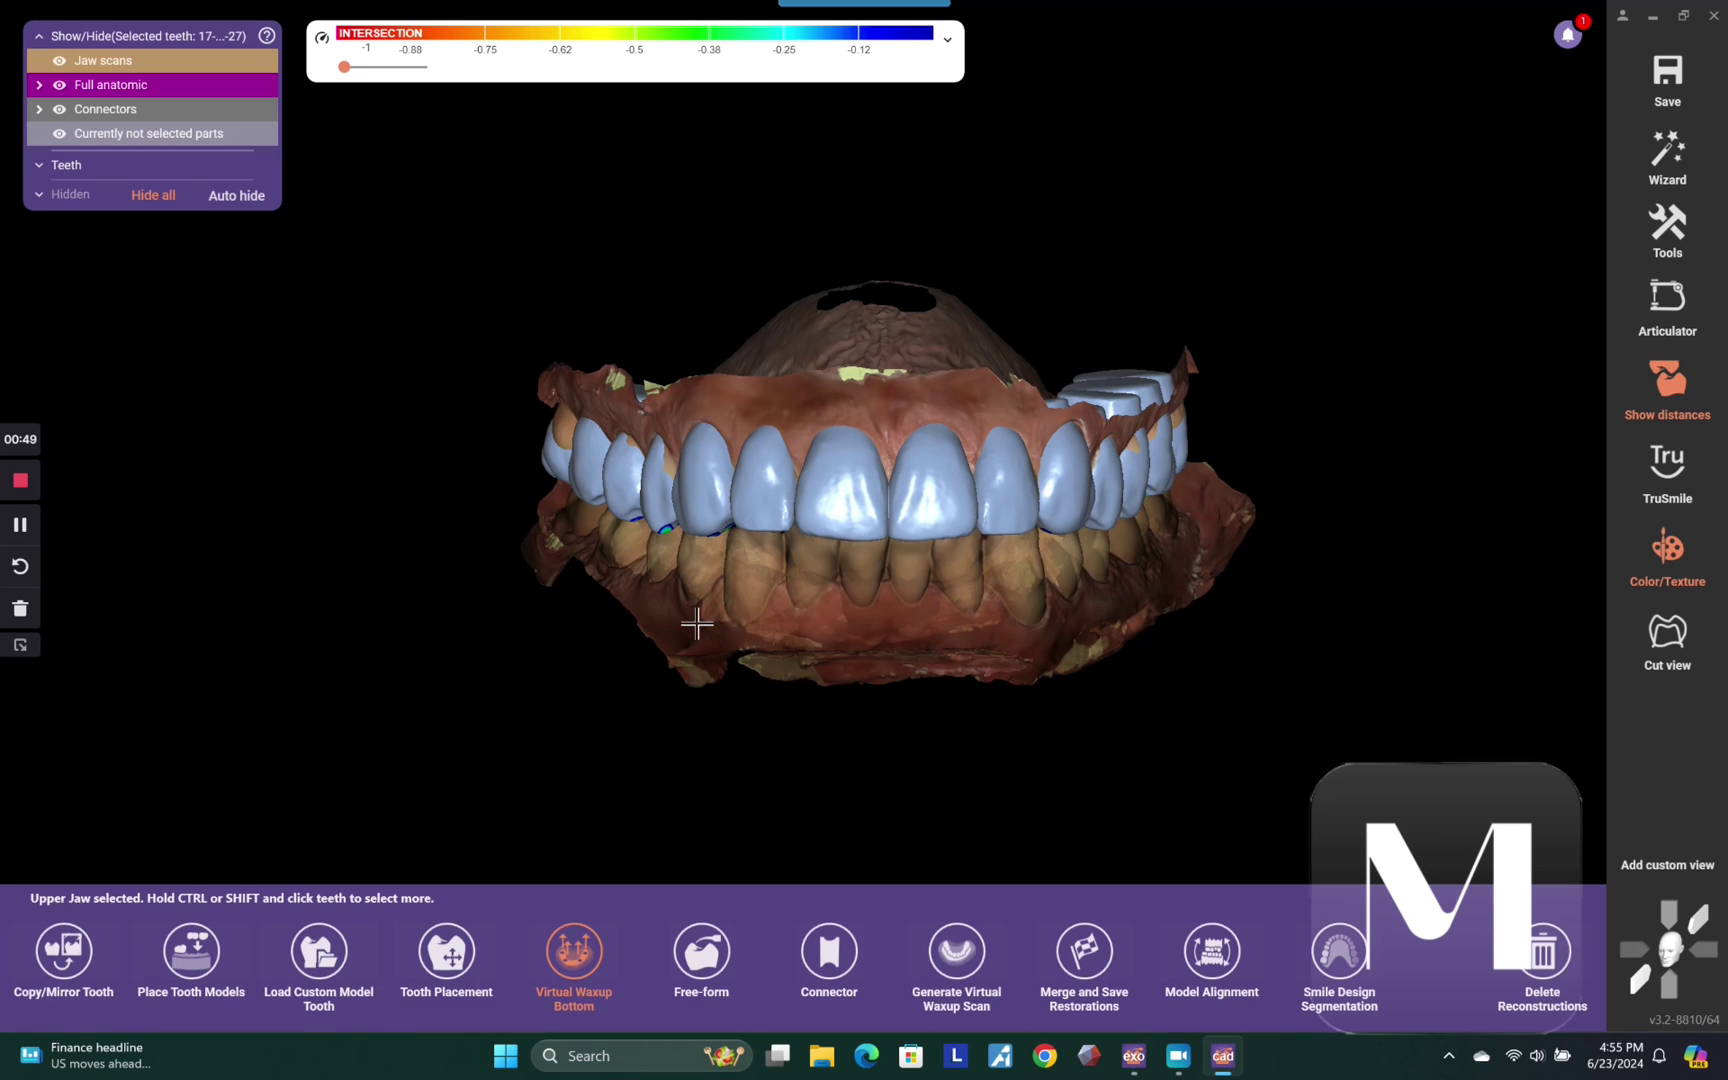
pyautogui.click(1667, 230)
pyautogui.click(1386, 690)
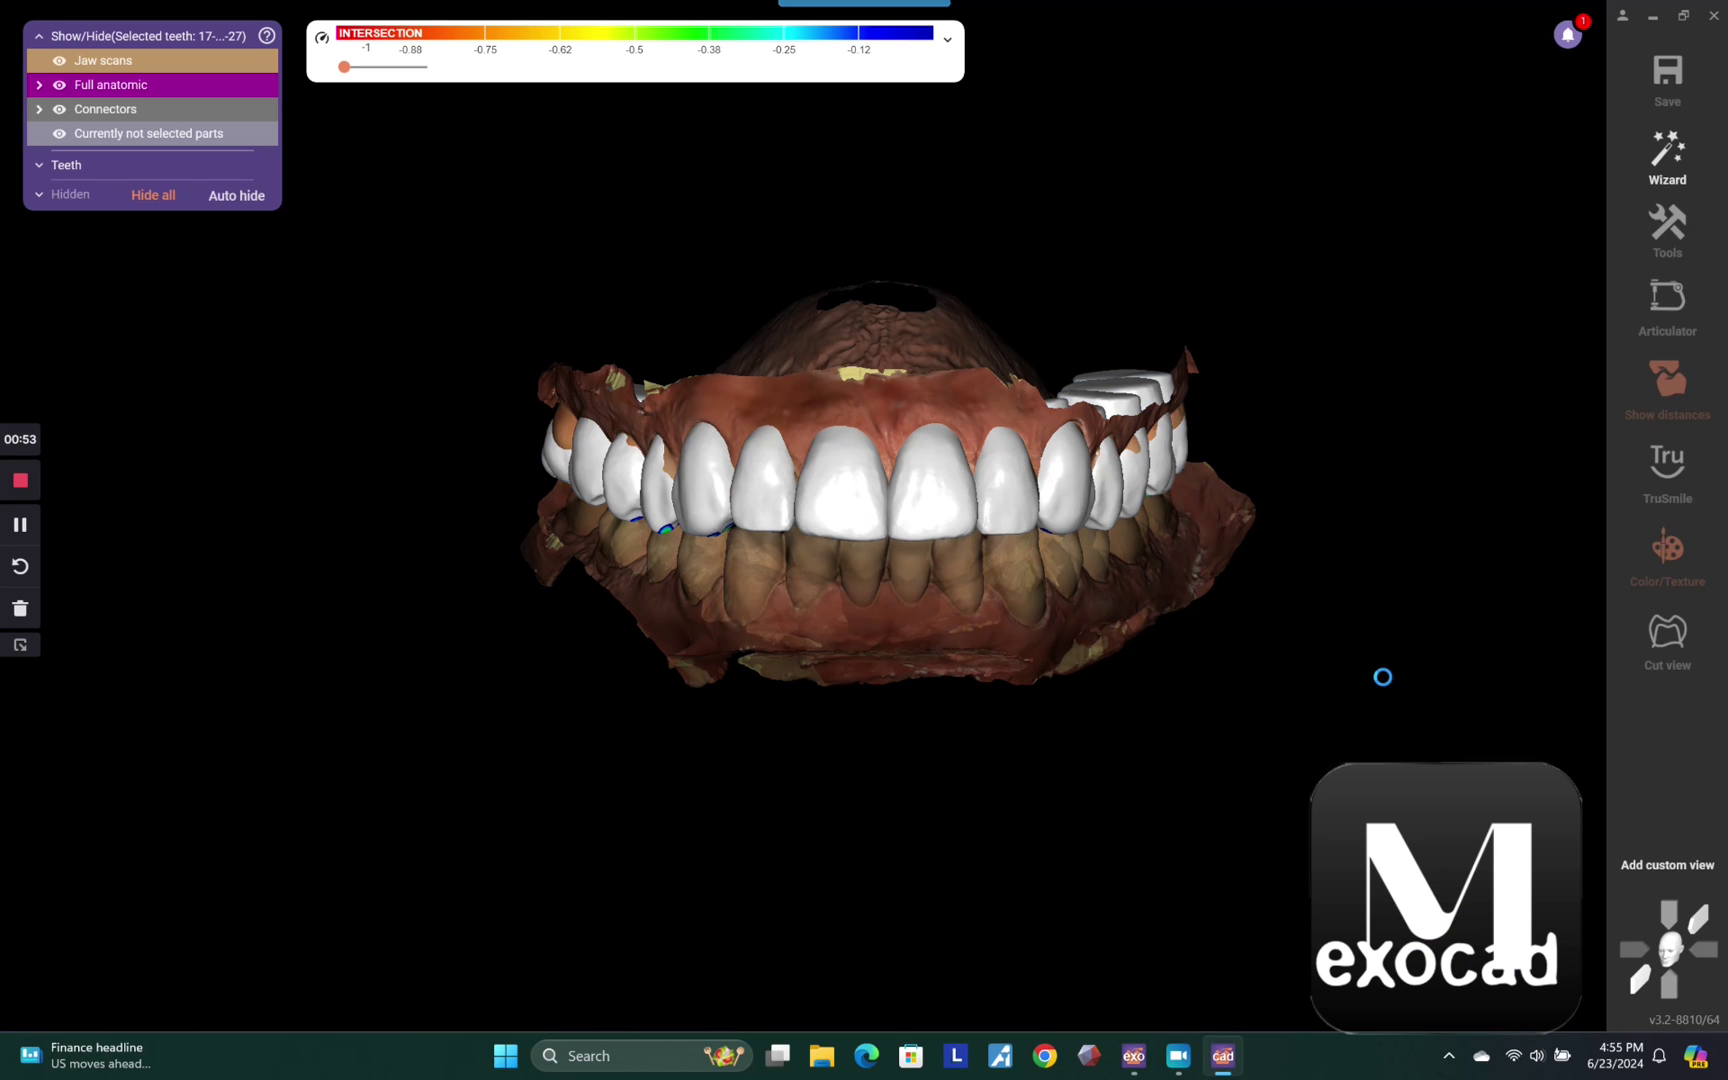
# Add the 2023-02-13 upperjaw PLY from Downloads as an Extra jaw scan in scene coordinates.
pyautogui.click(175, 359)
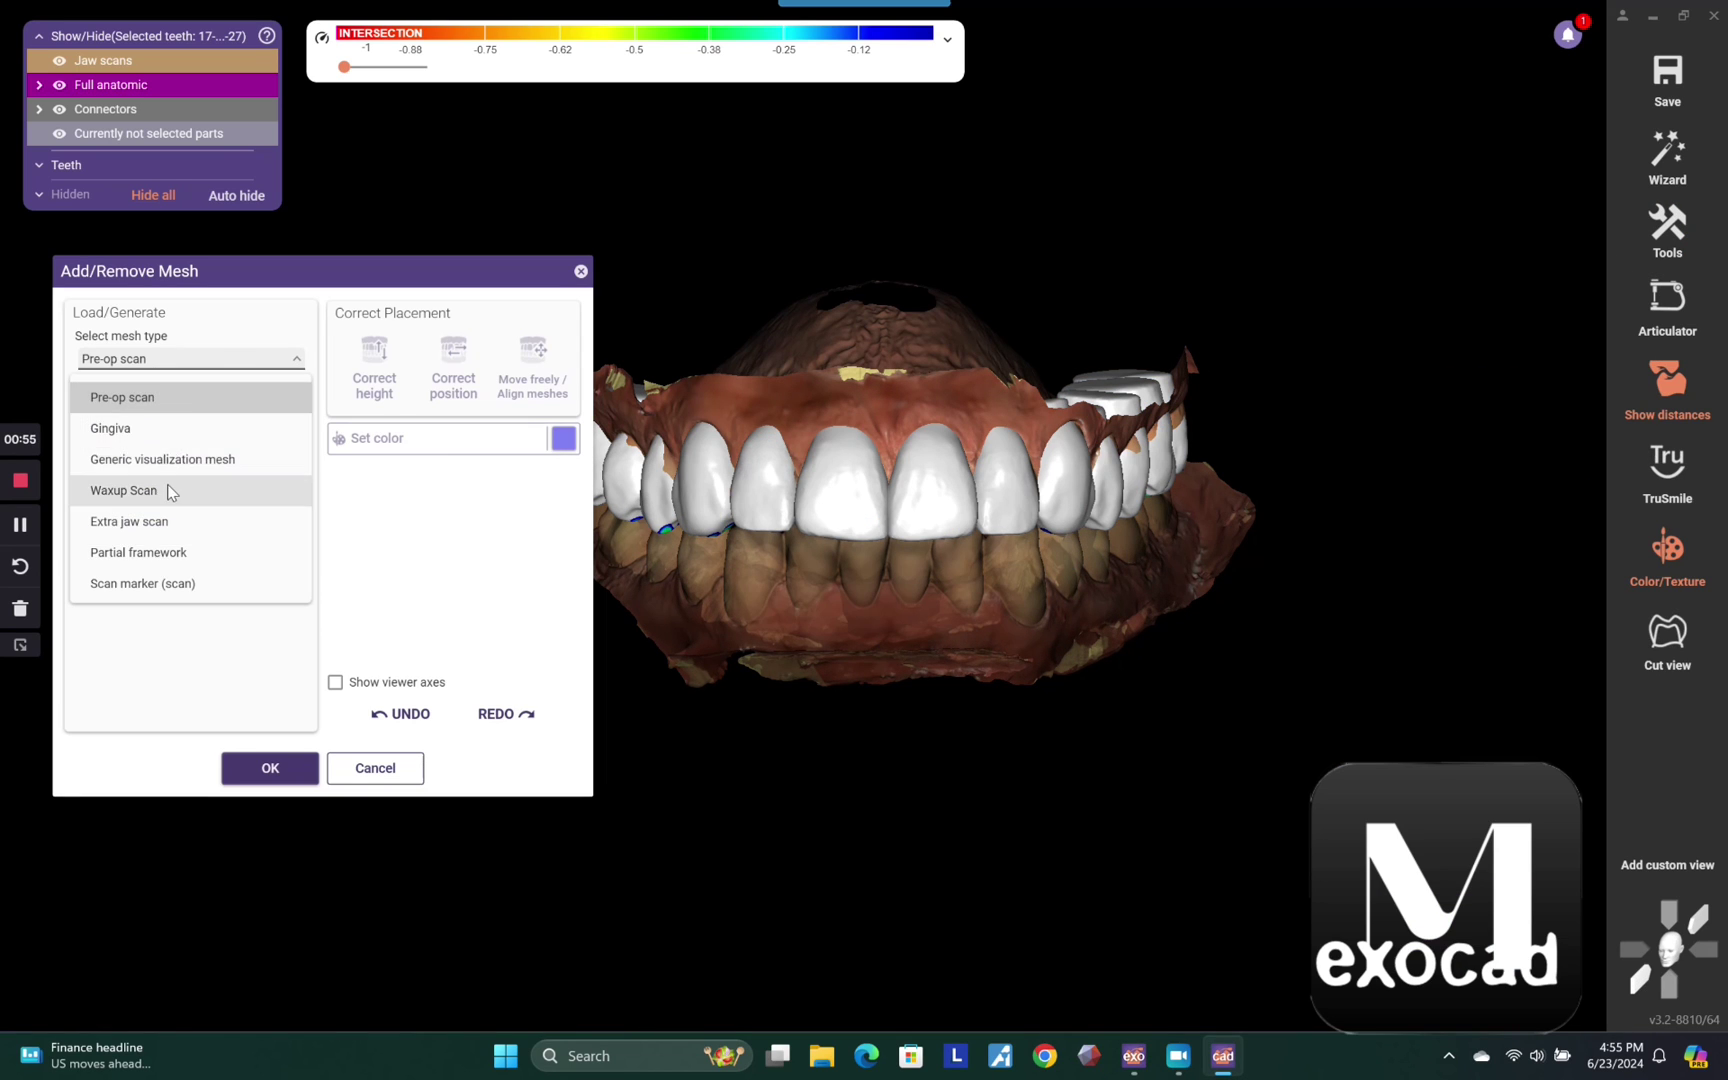
pyautogui.click(166, 517)
pyautogui.click(172, 450)
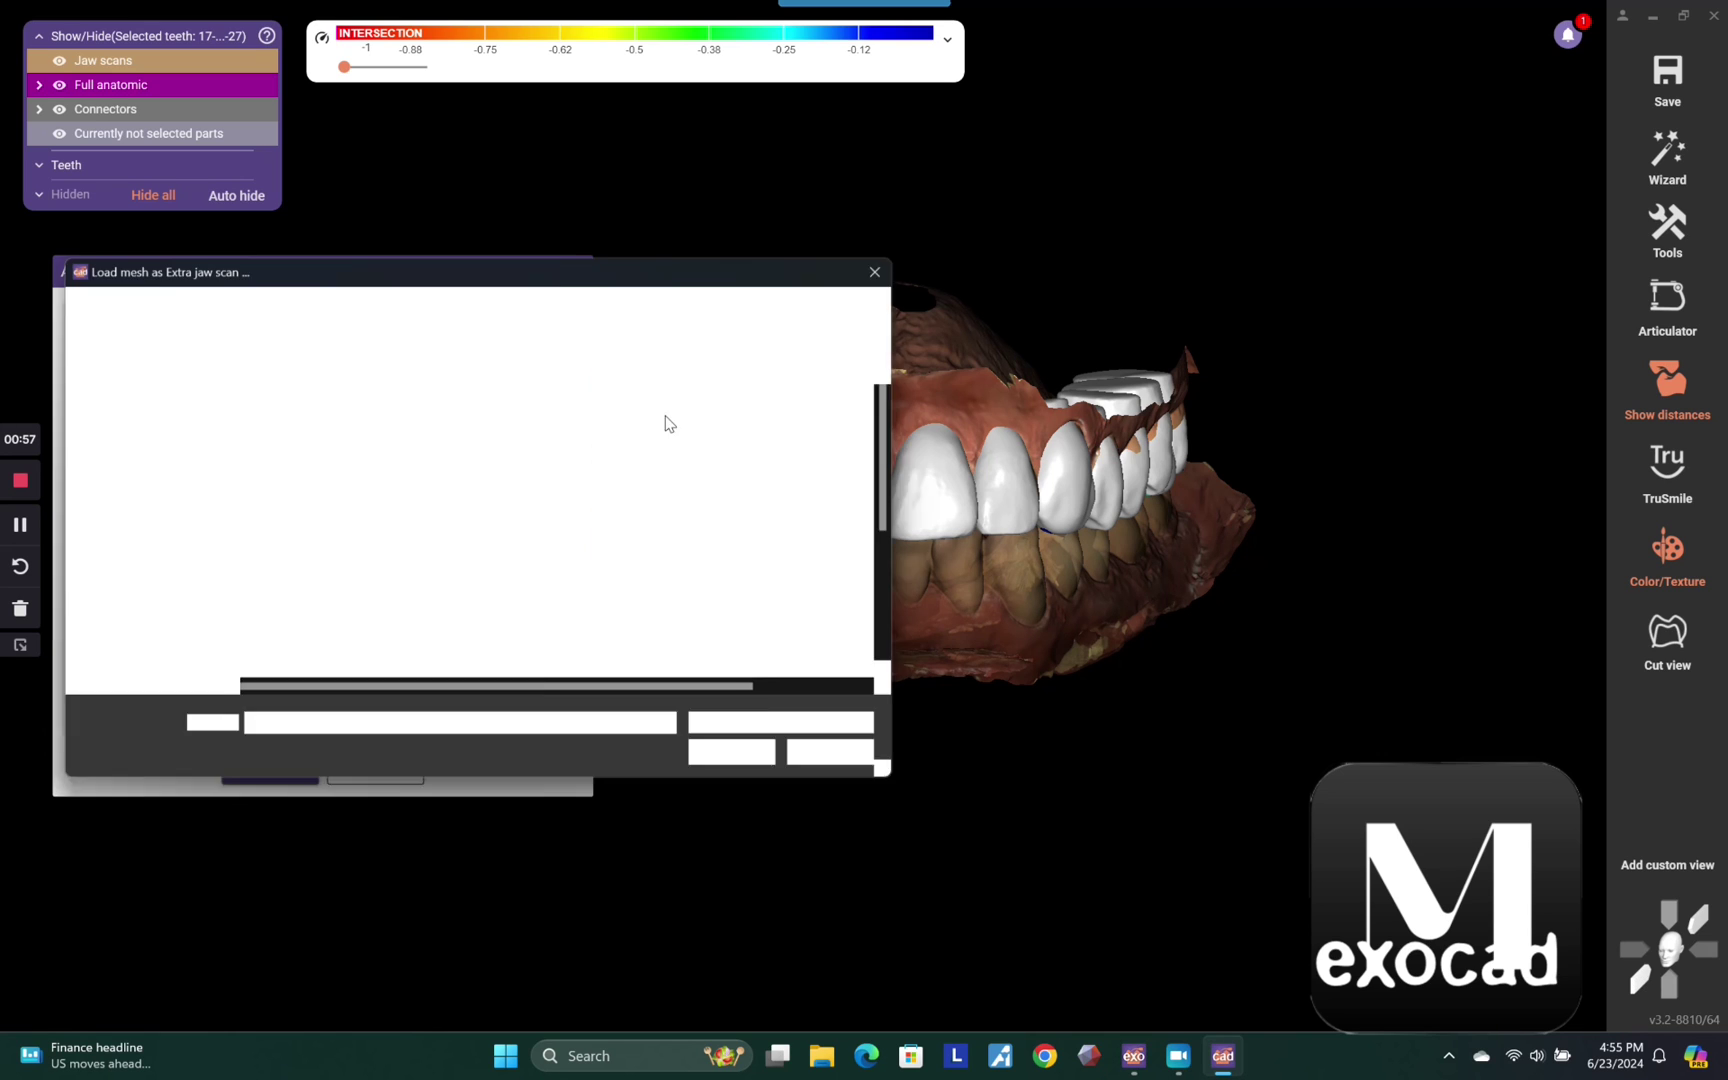
pyautogui.scroll(3, 256, 490)
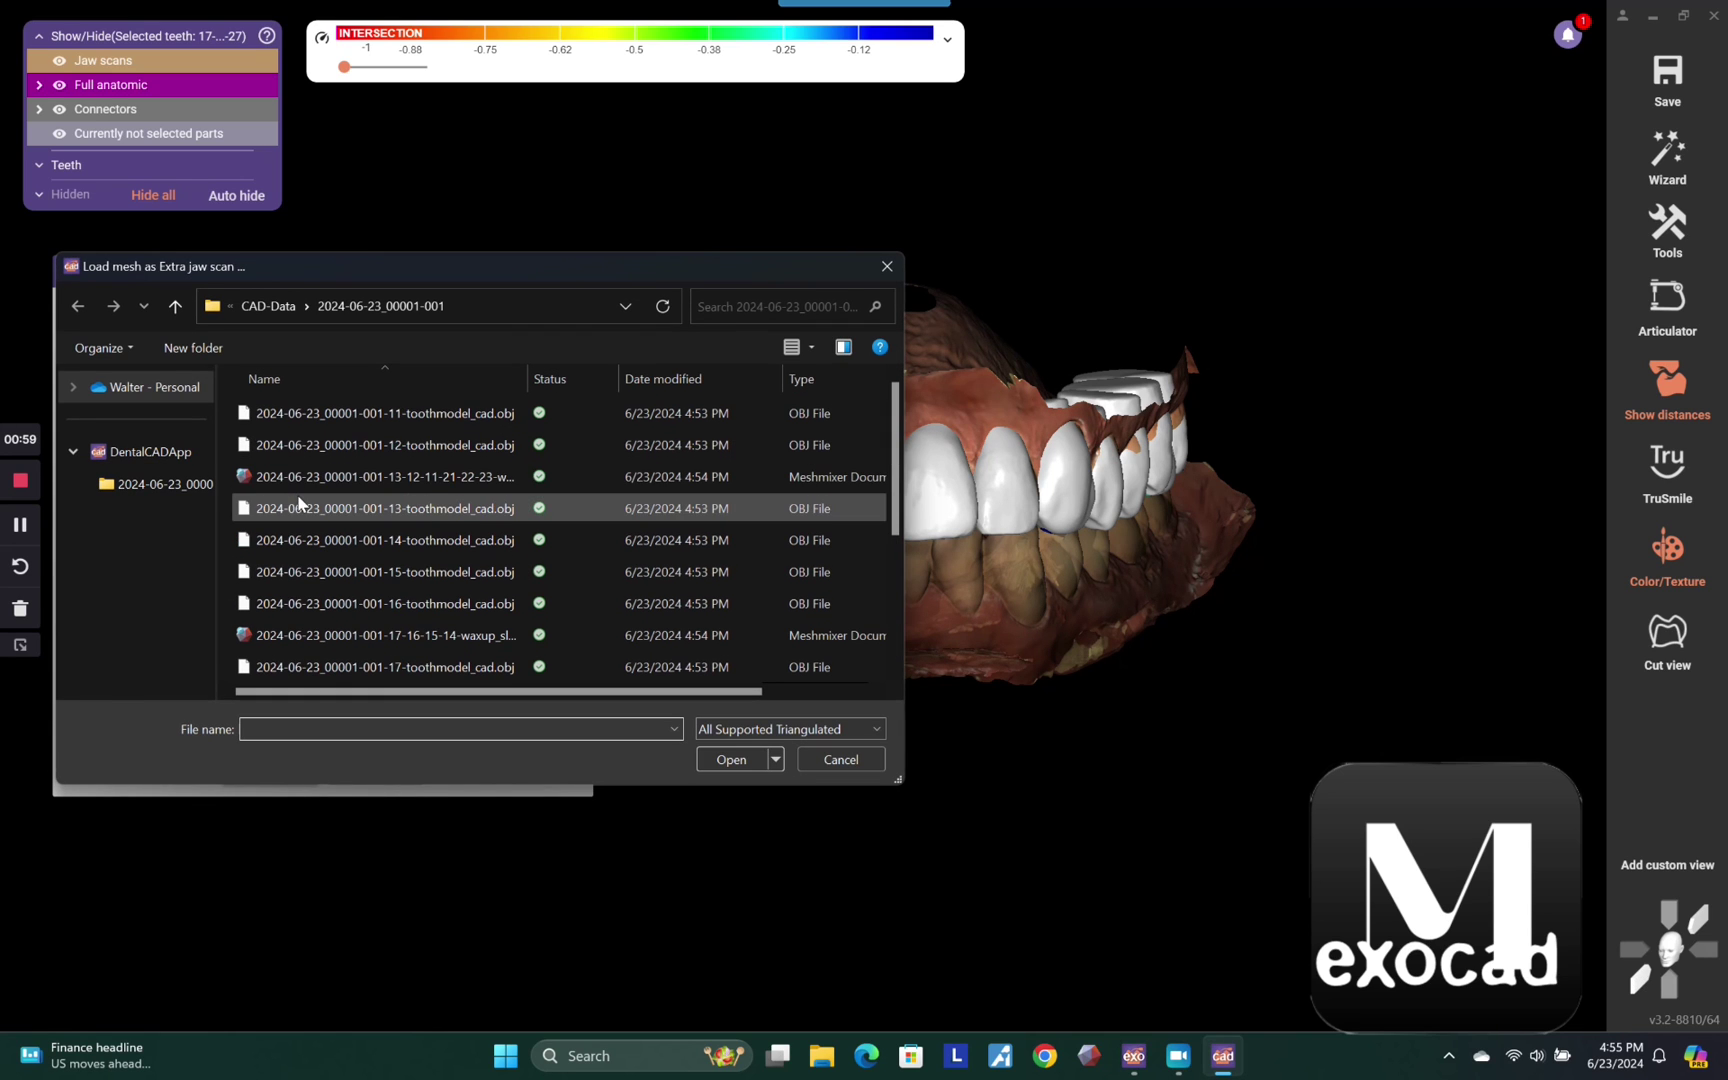
pyautogui.scroll(3, 150, 500)
pyautogui.click(140, 478)
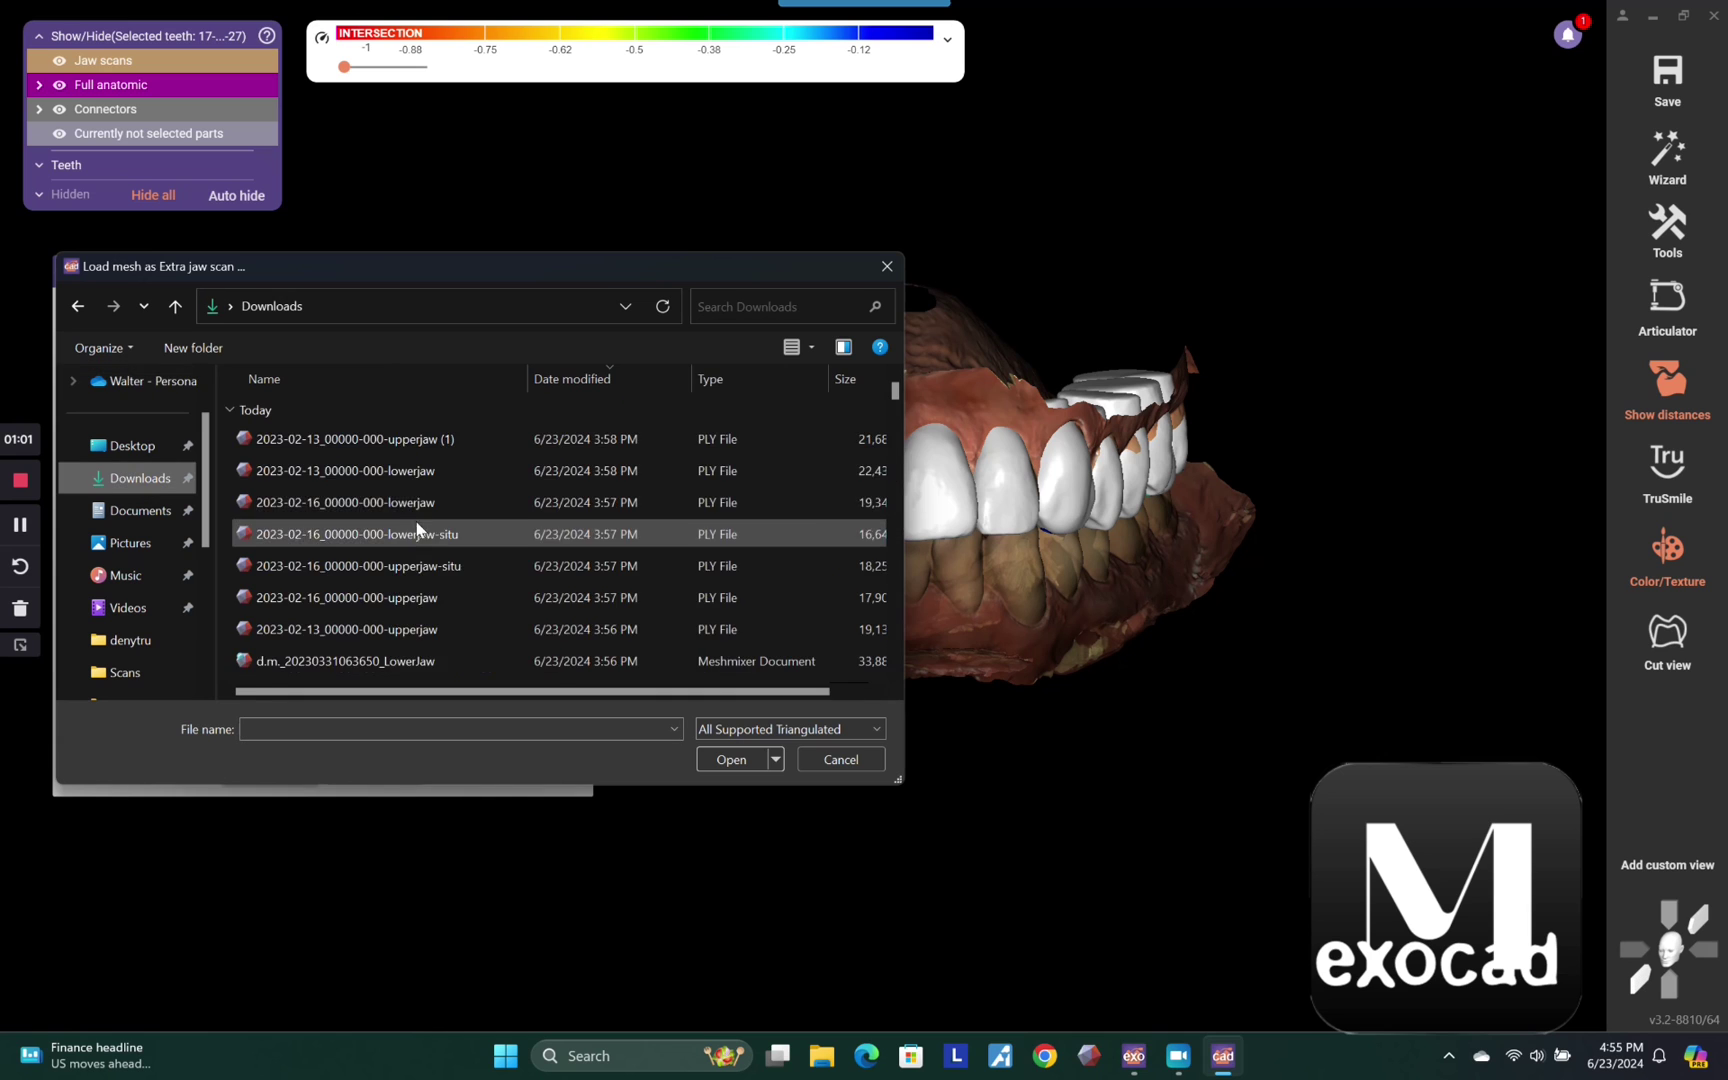
pyautogui.doubleClick(375, 537)
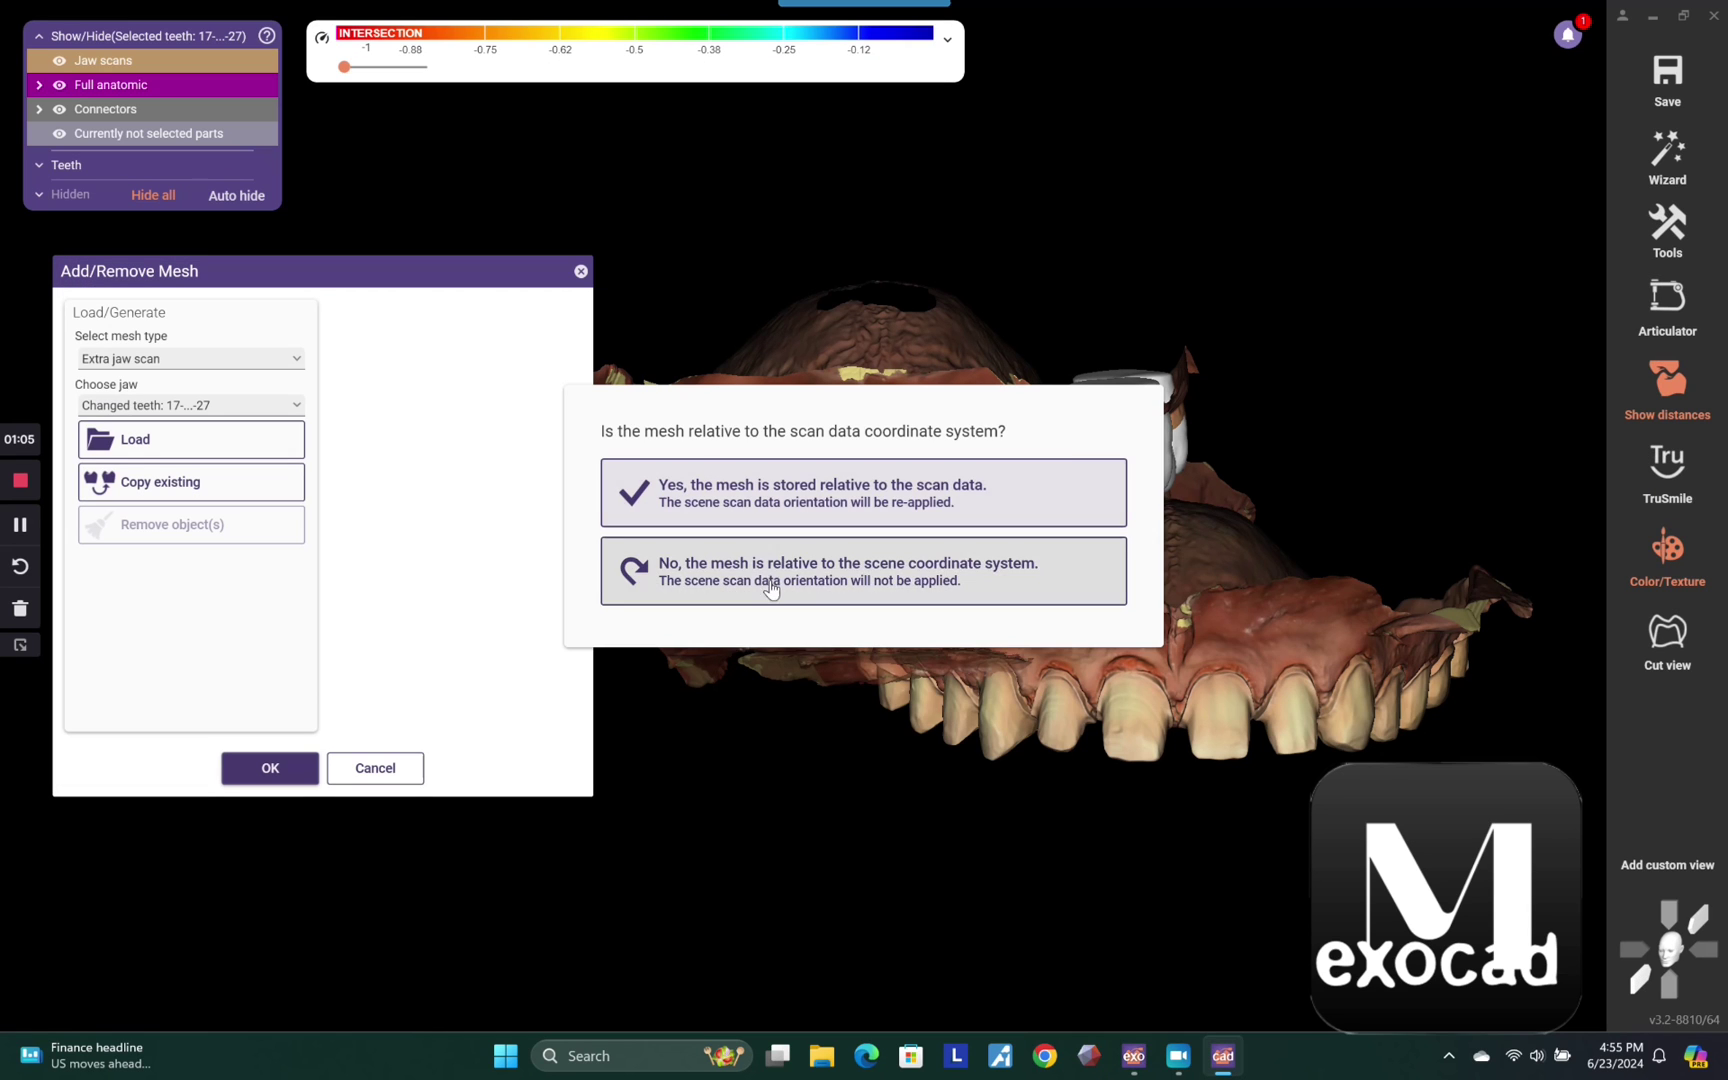
pyautogui.click(771, 582)
pyautogui.click(300, 622)
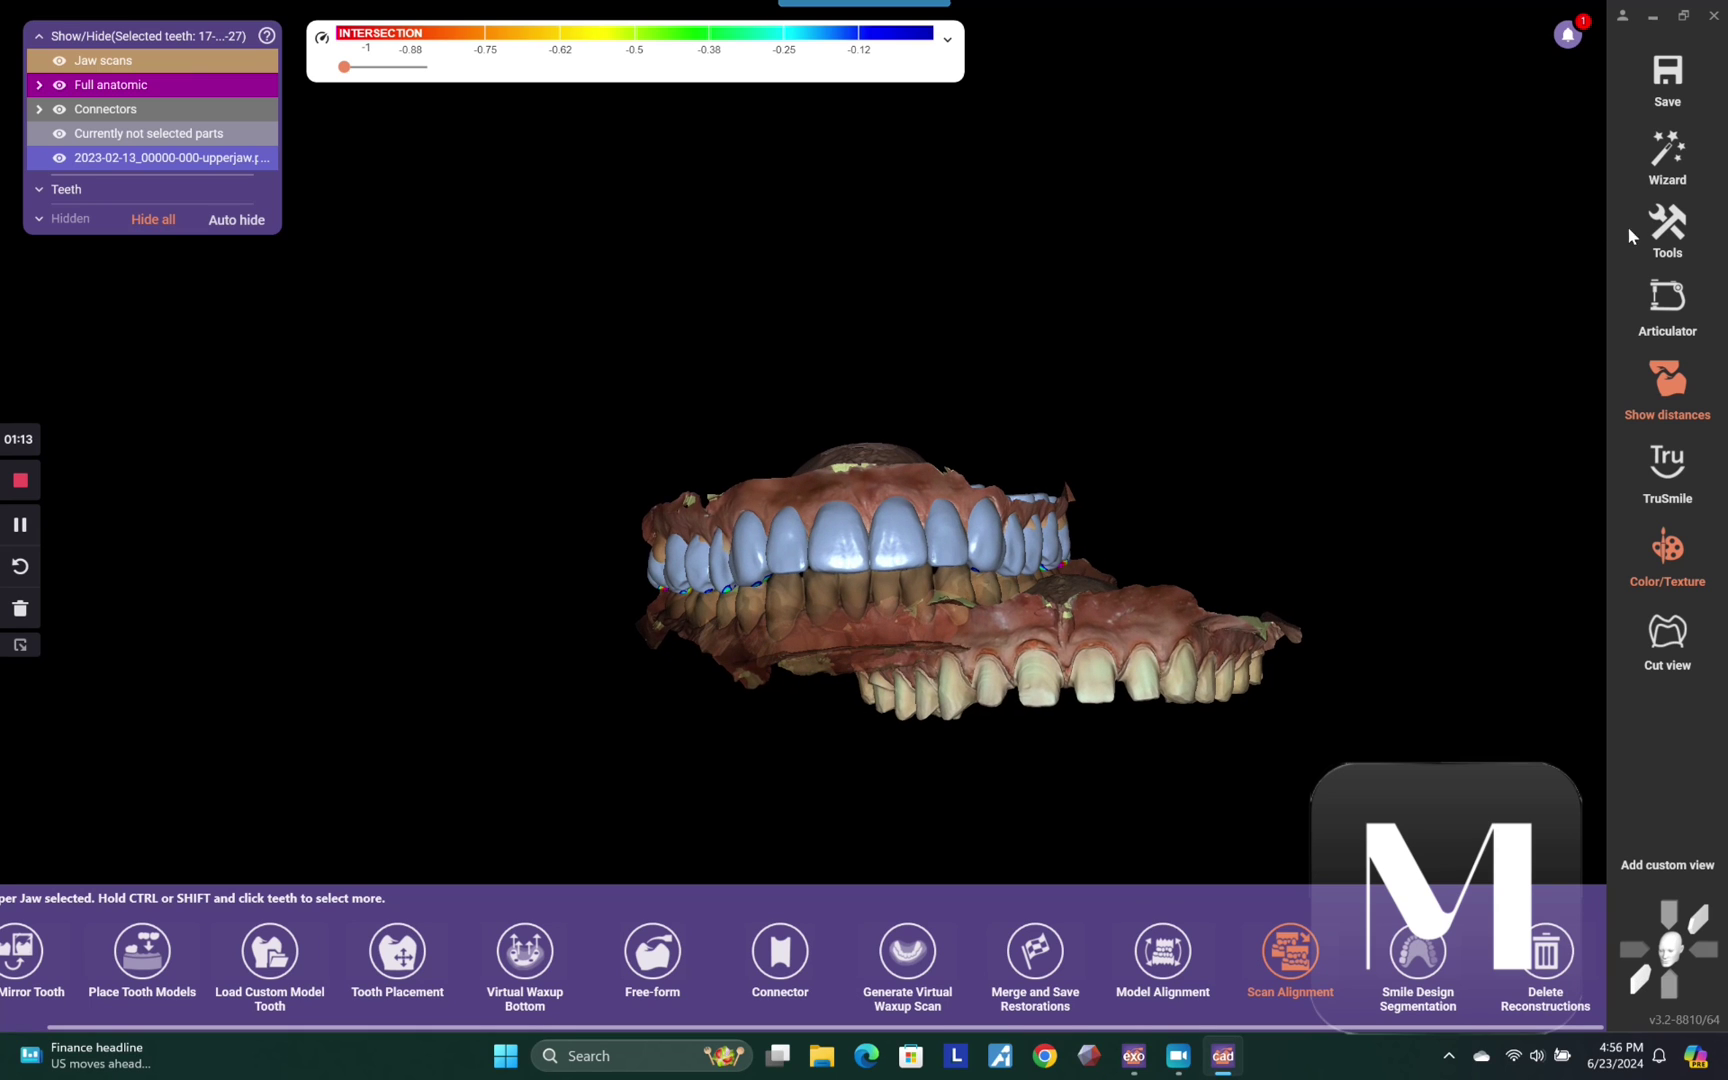
# Align the extra upperjaw scan with one matching point pair and replace the whole scan data.
pyautogui.click(1655, 183)
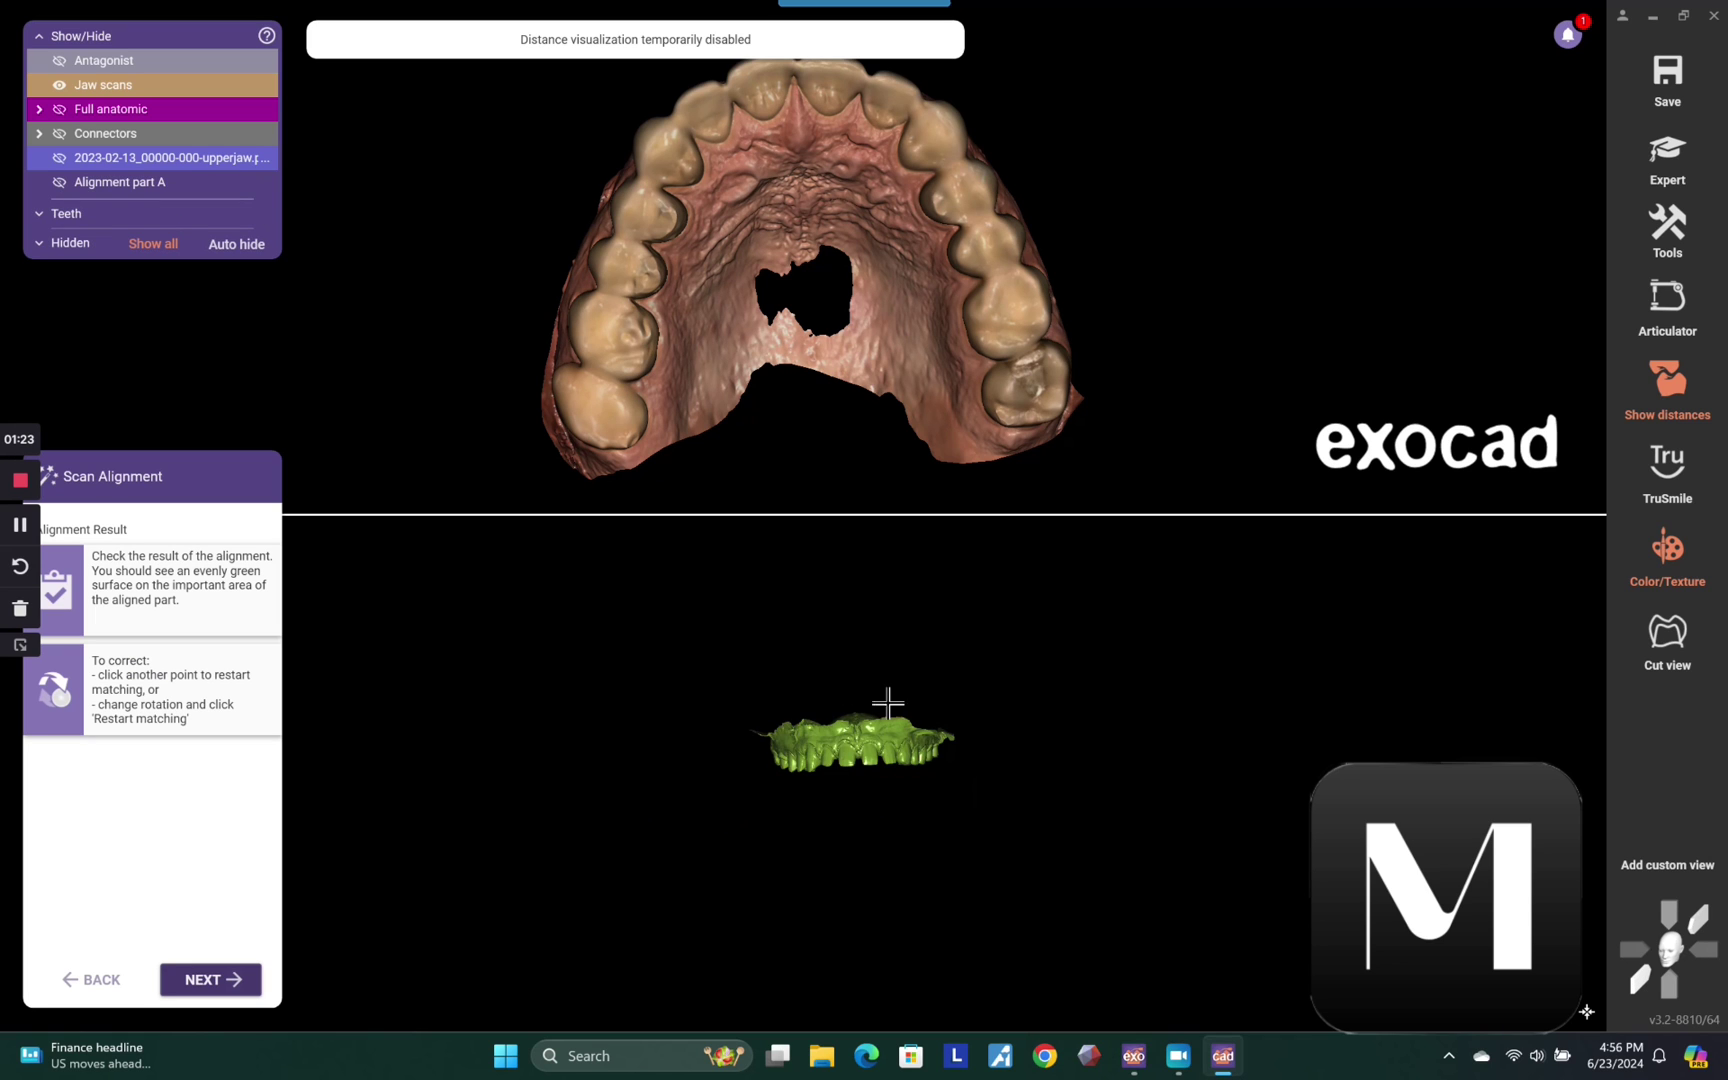
pyautogui.scroll(-2, 1084, 244)
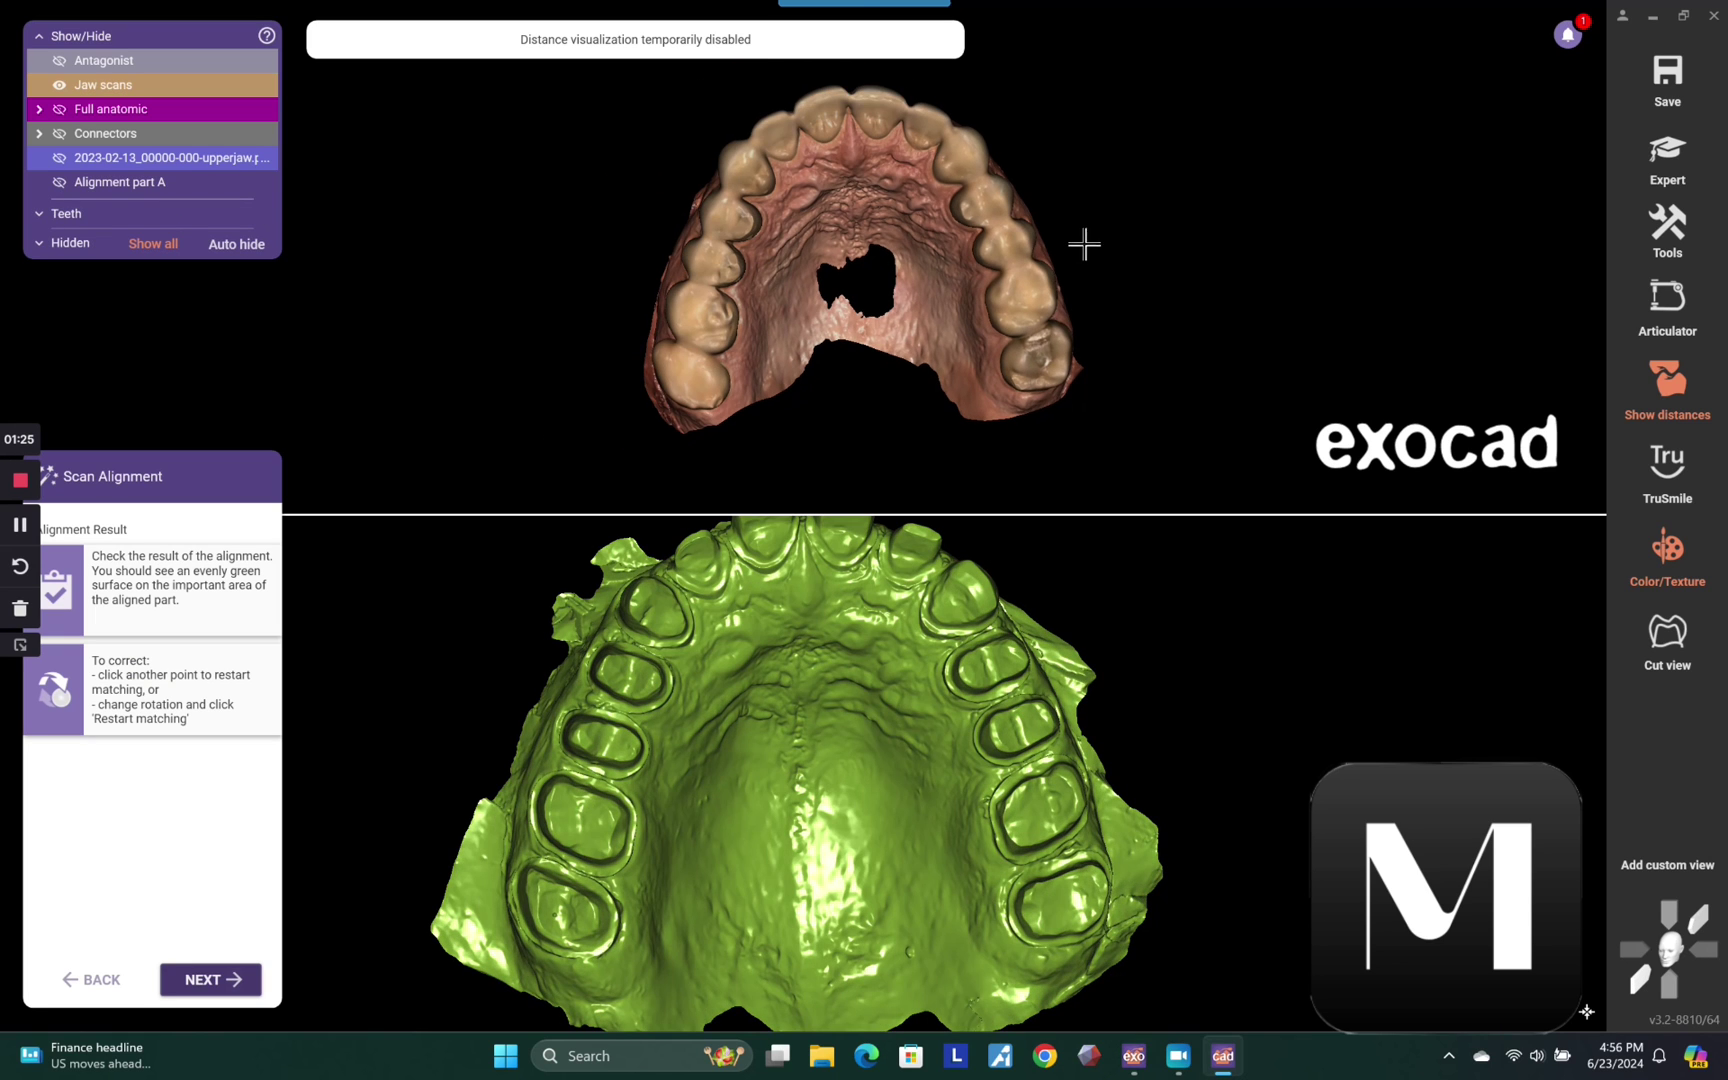
pyautogui.scroll(-2, 1000, 690)
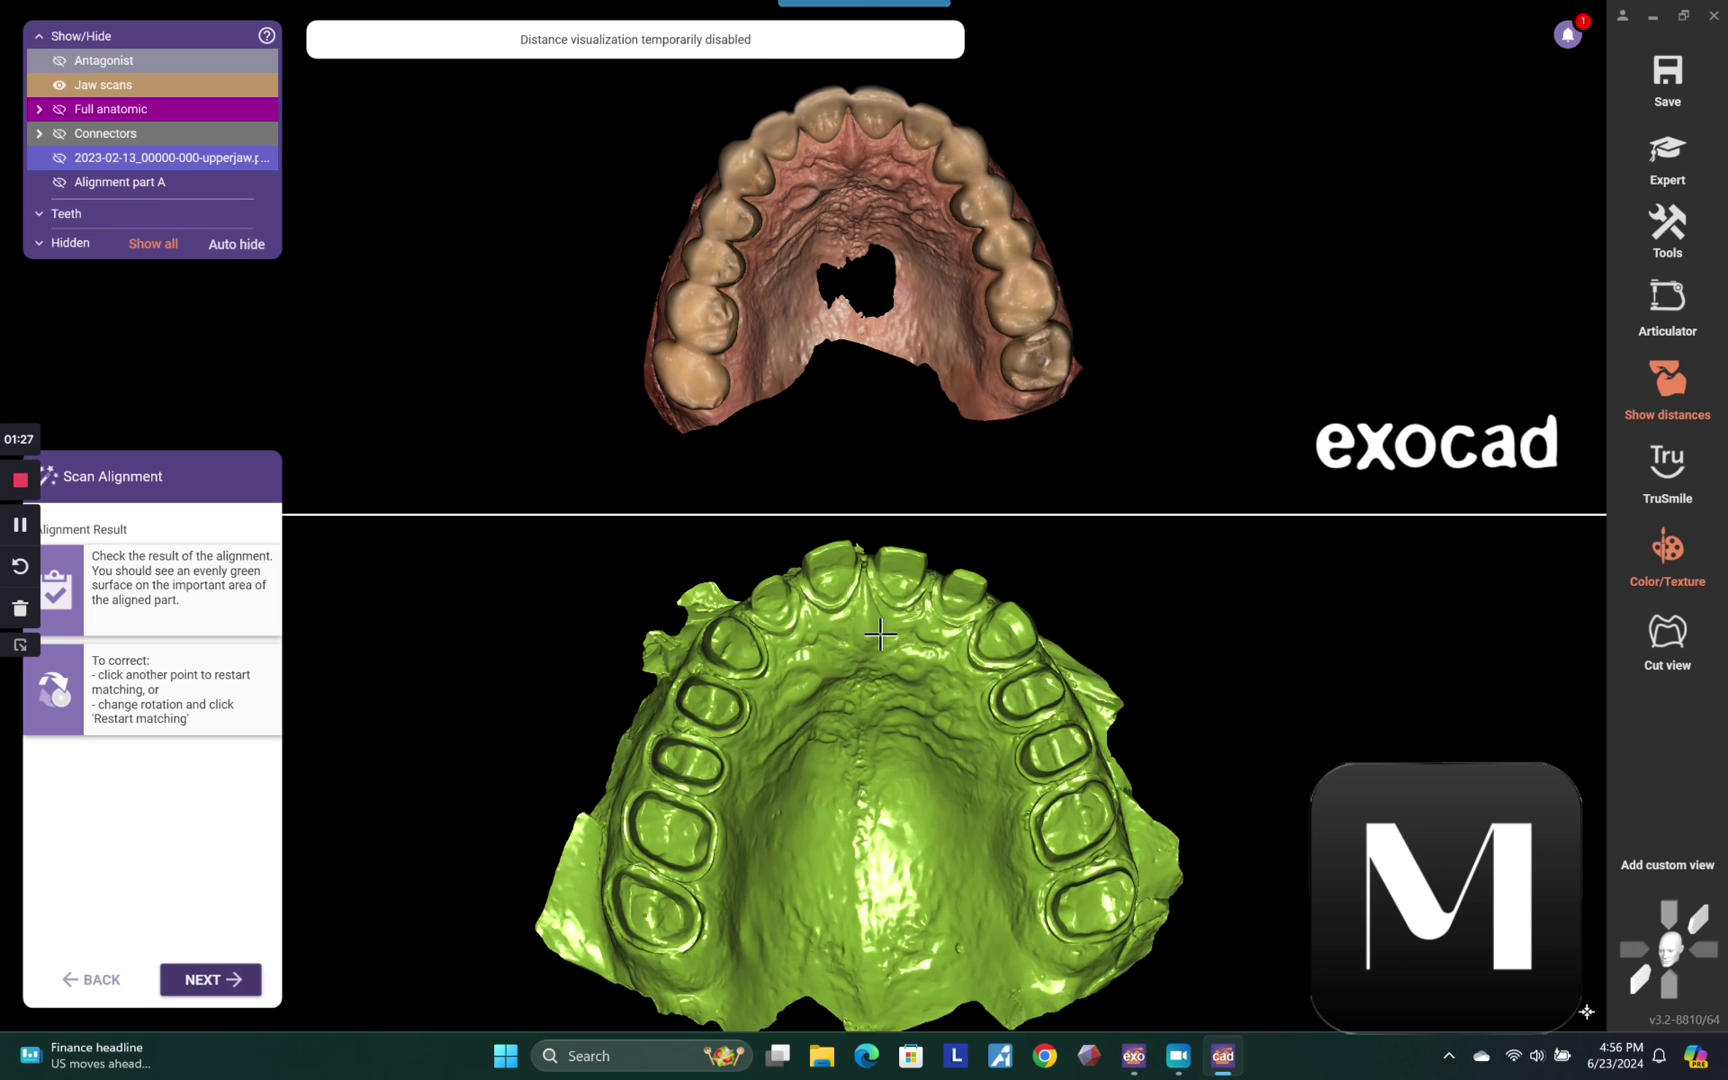
pyautogui.click(865, 627)
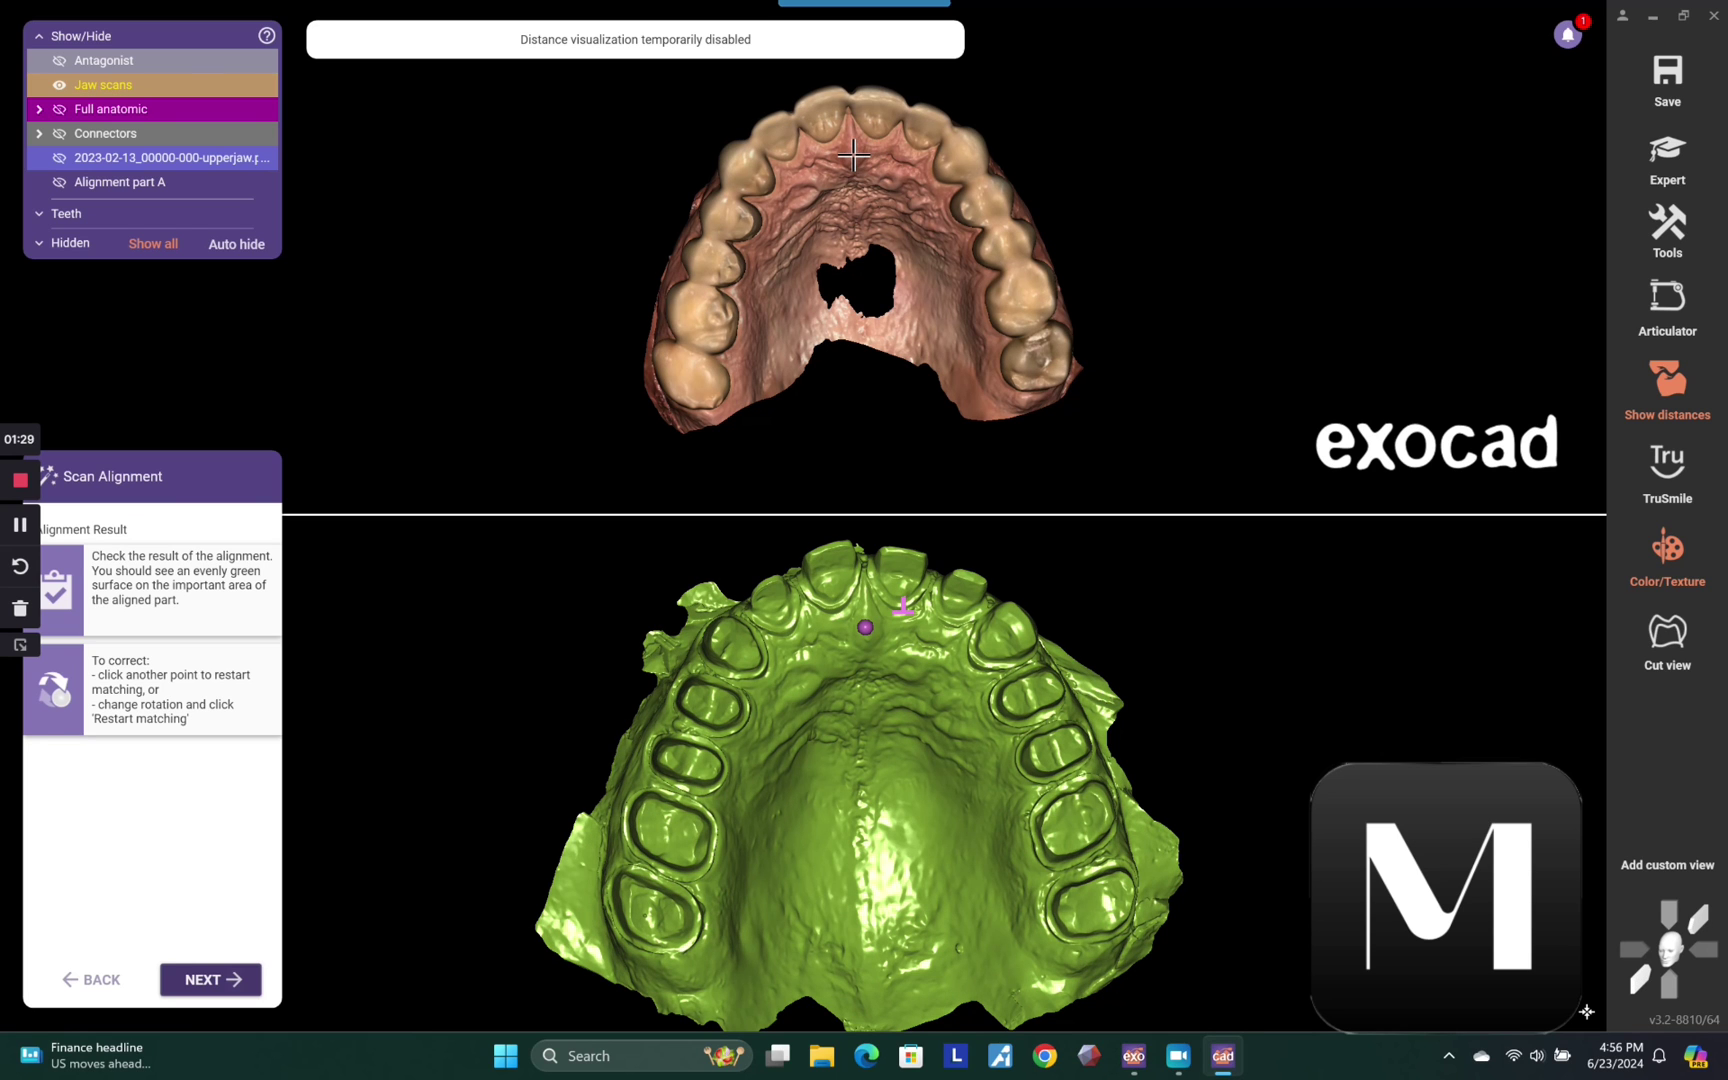
pyautogui.click(853, 155)
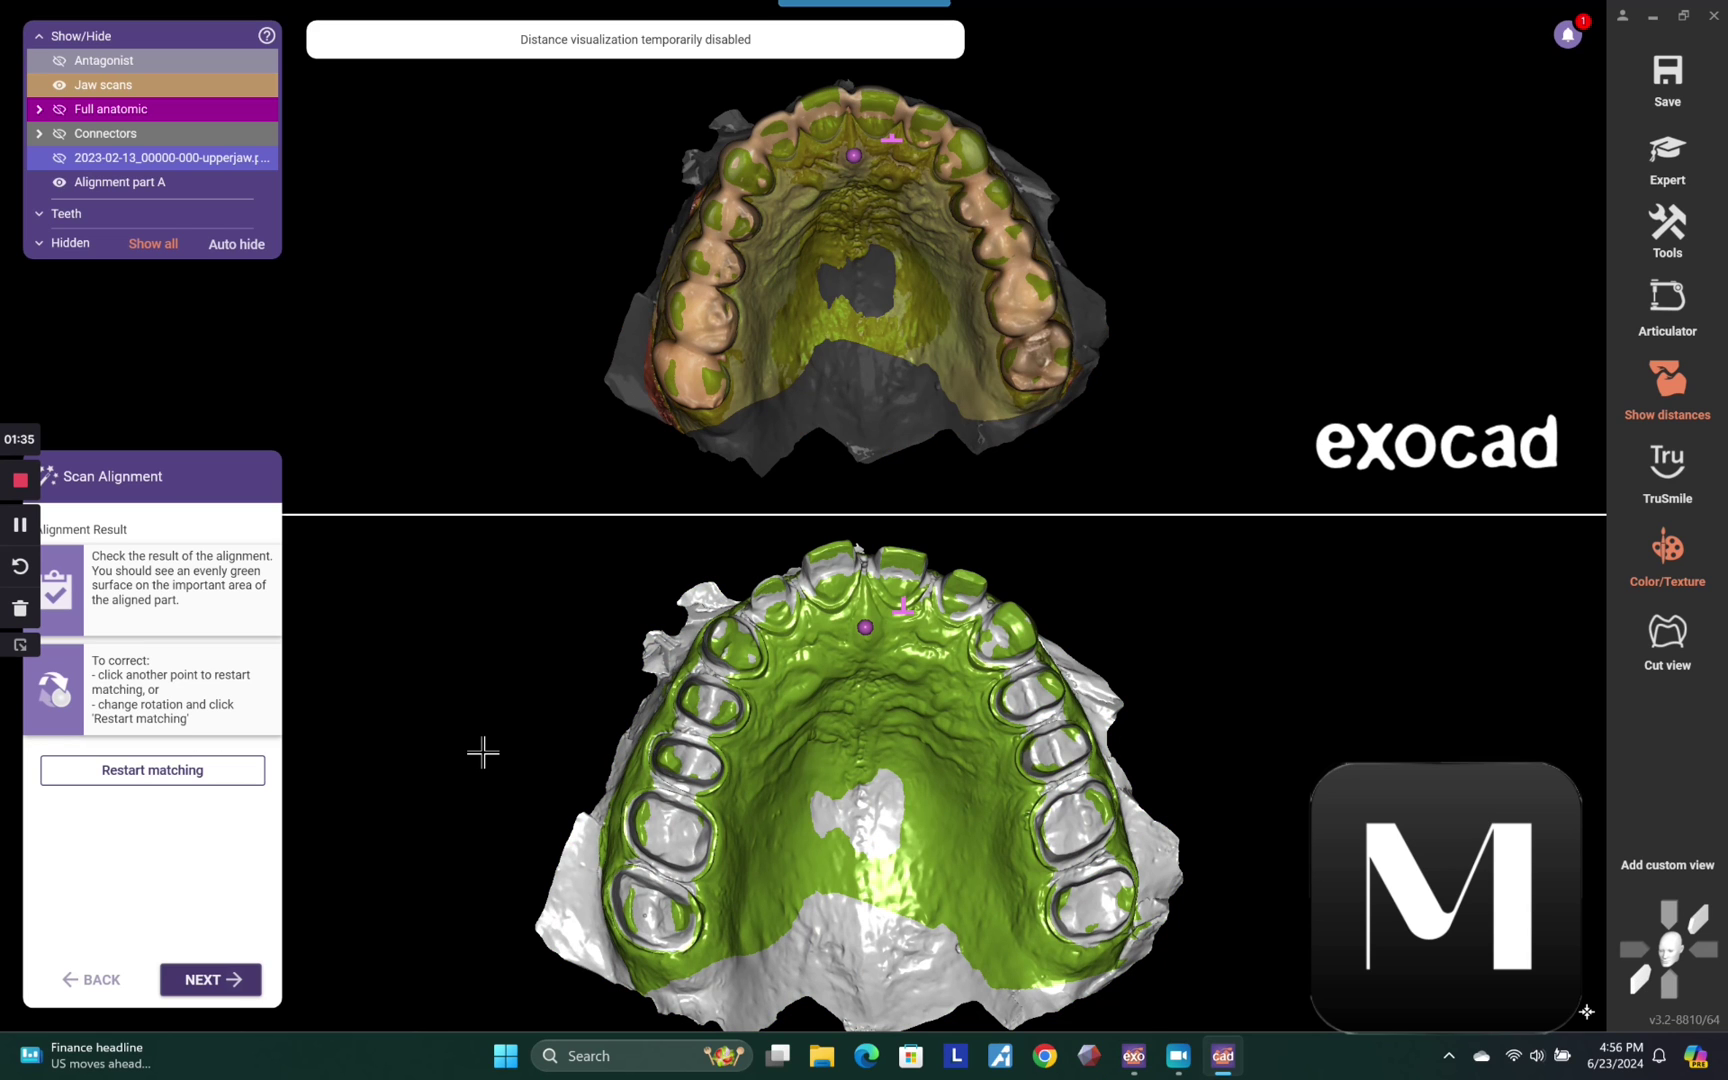
pyautogui.click(232, 981)
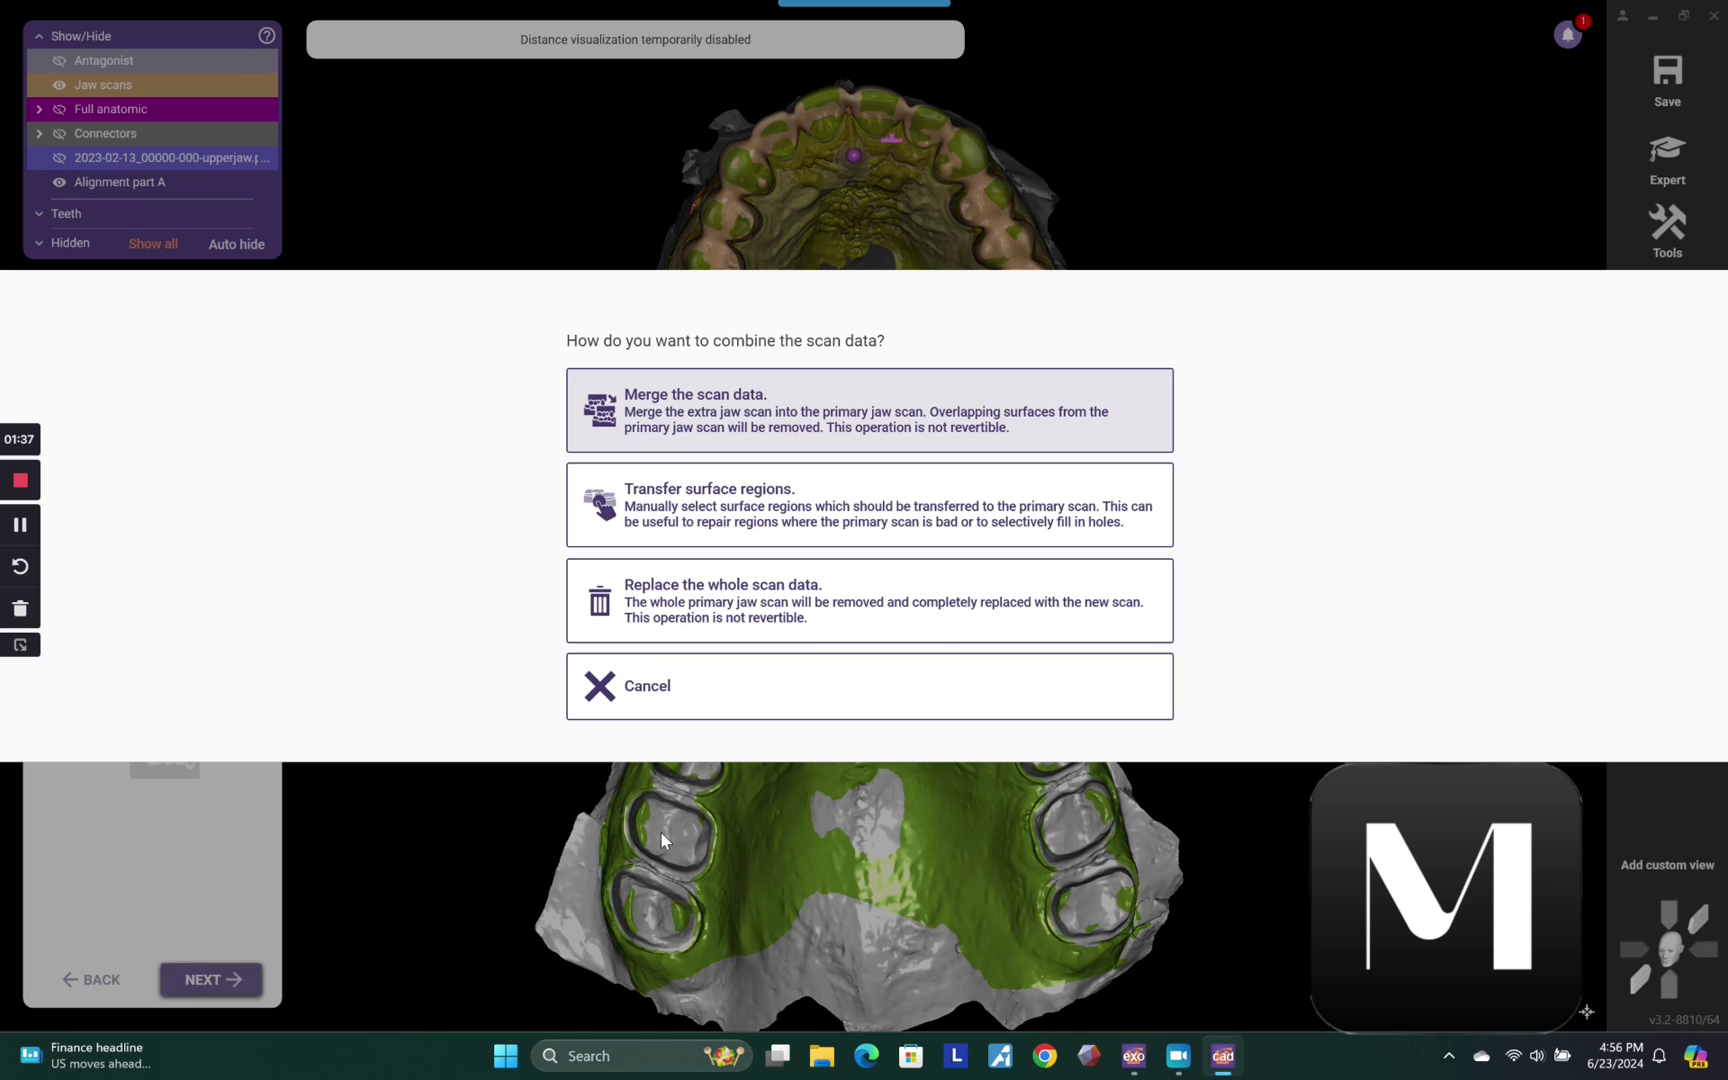
pyautogui.click(715, 600)
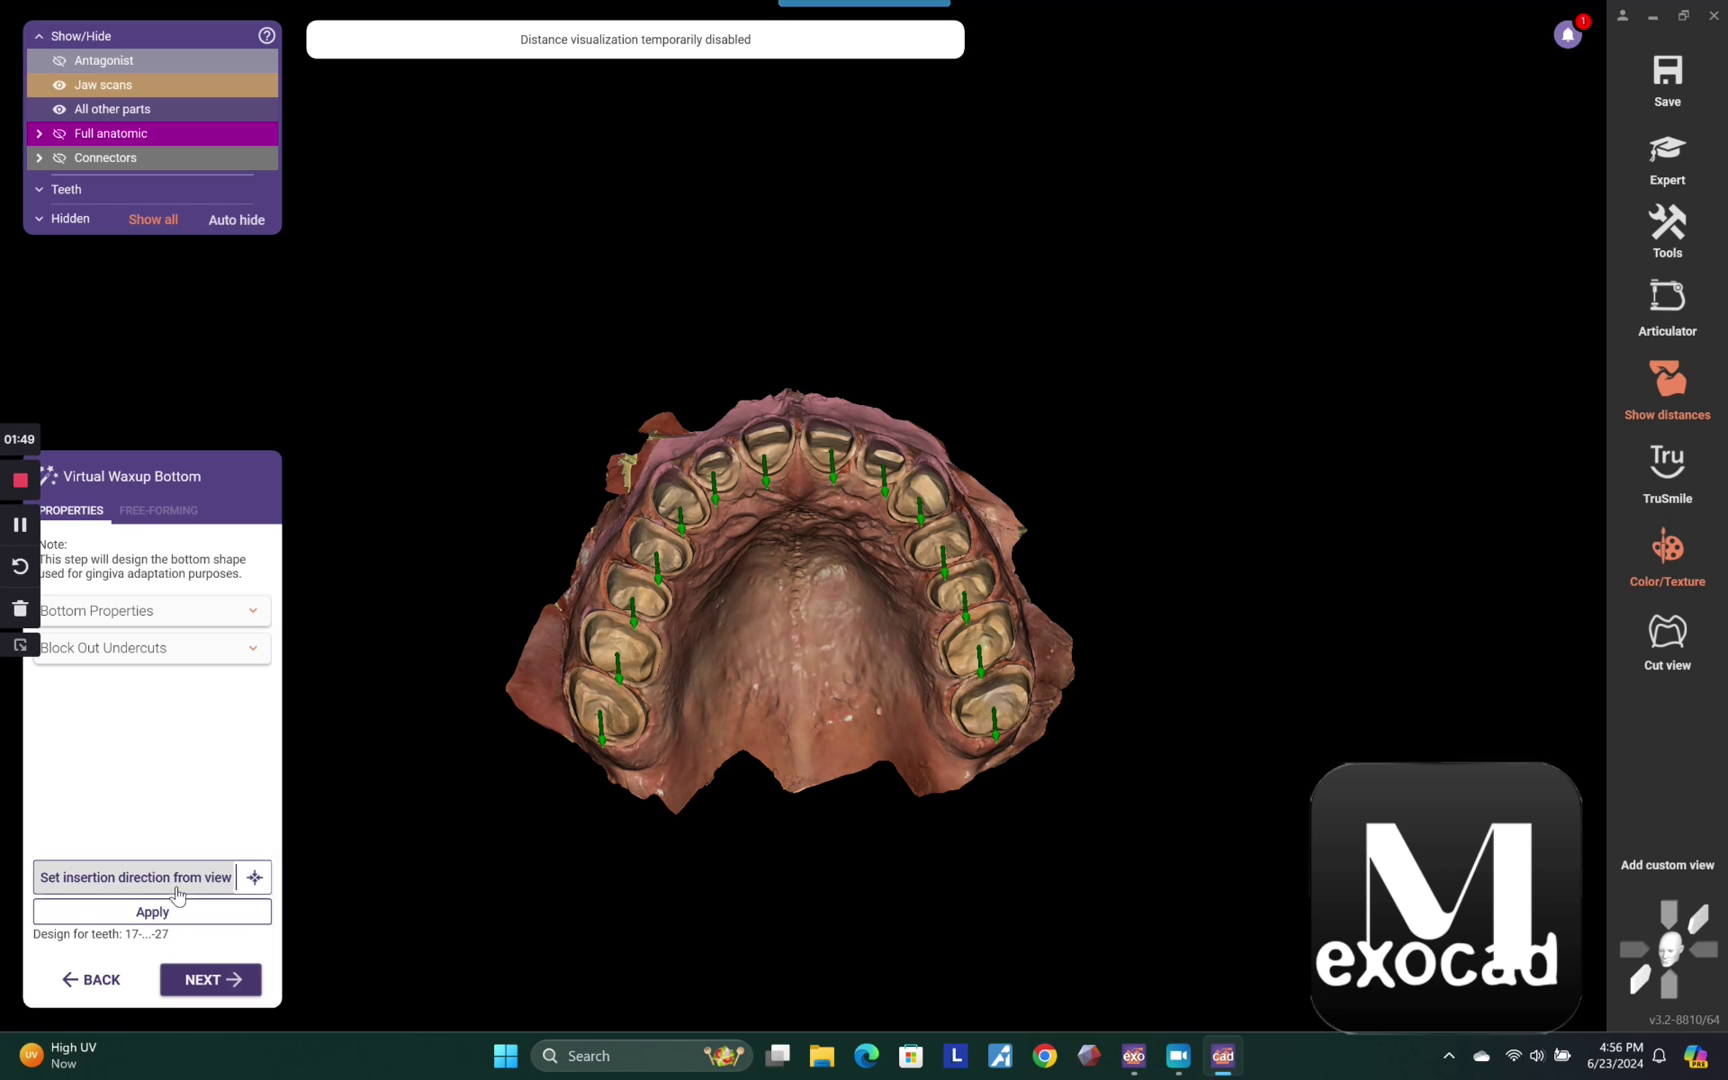
# Apply the virtual waxup bottom and generate the new virtual waxup scan.
pyautogui.click(176, 886)
pyautogui.click(180, 912)
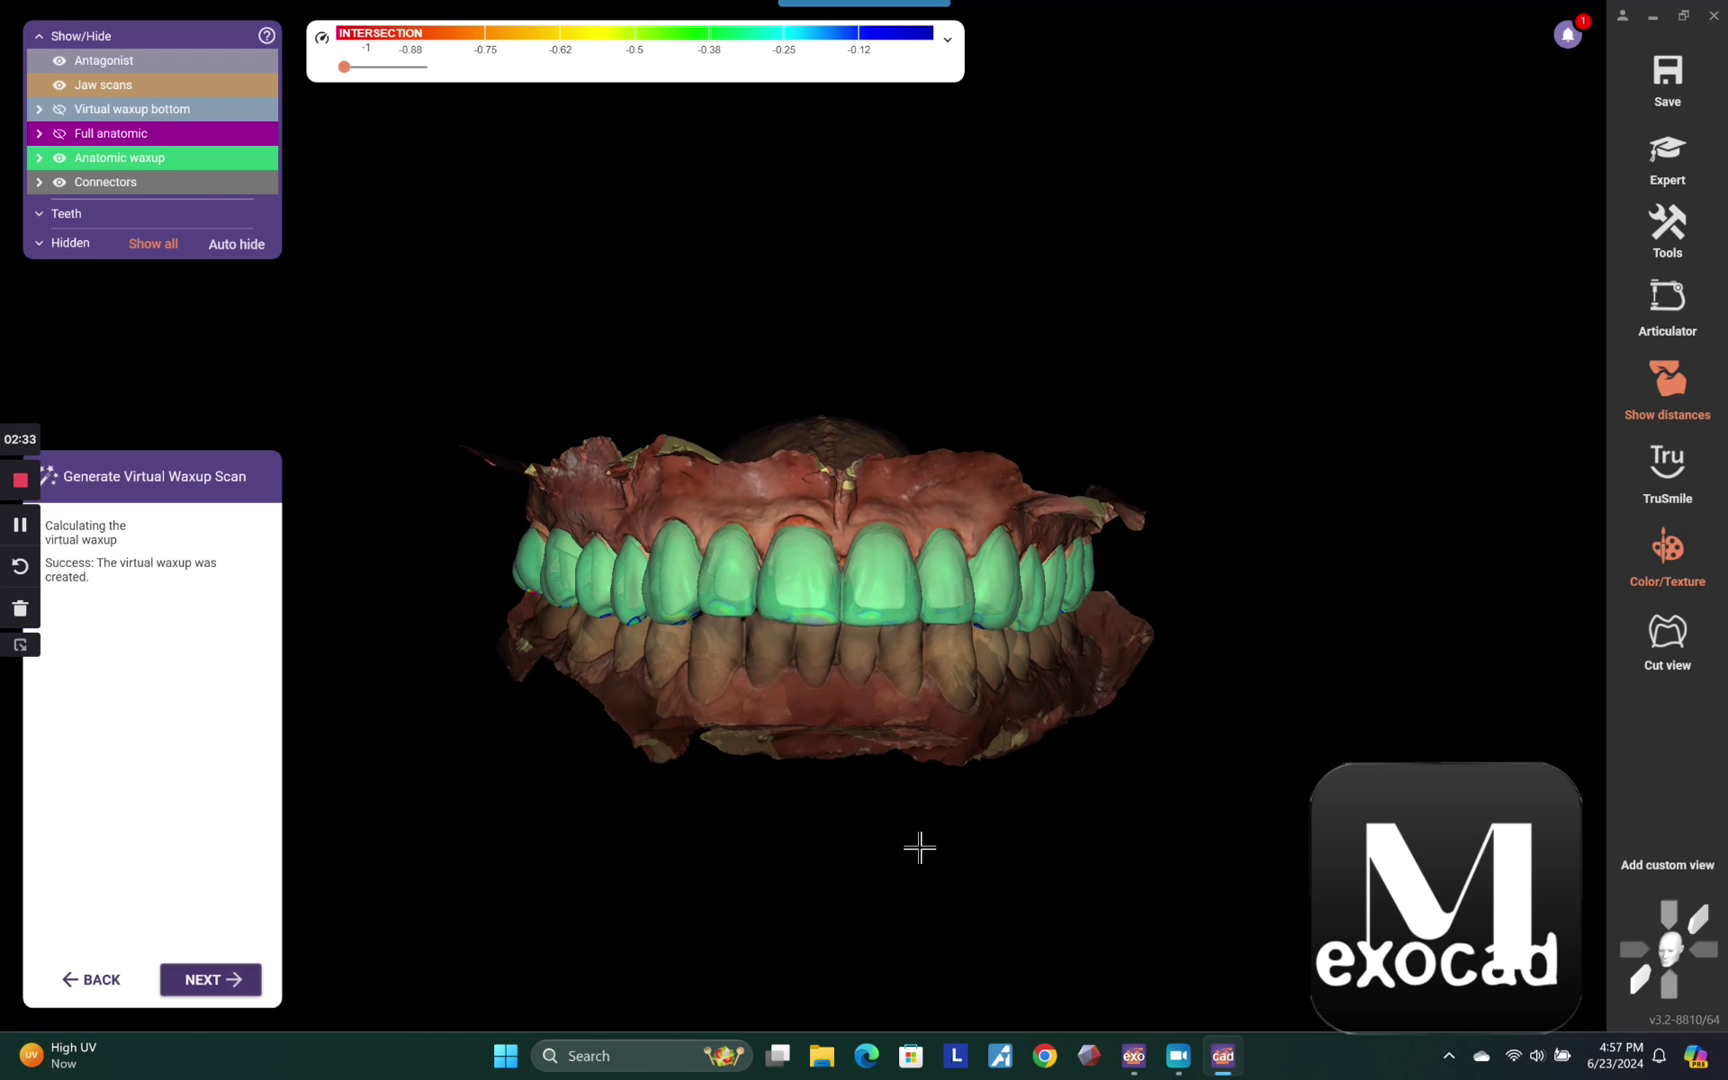
# Turn off Show distances and move on to the Free-Forming step.
pyautogui.click(1650, 408)
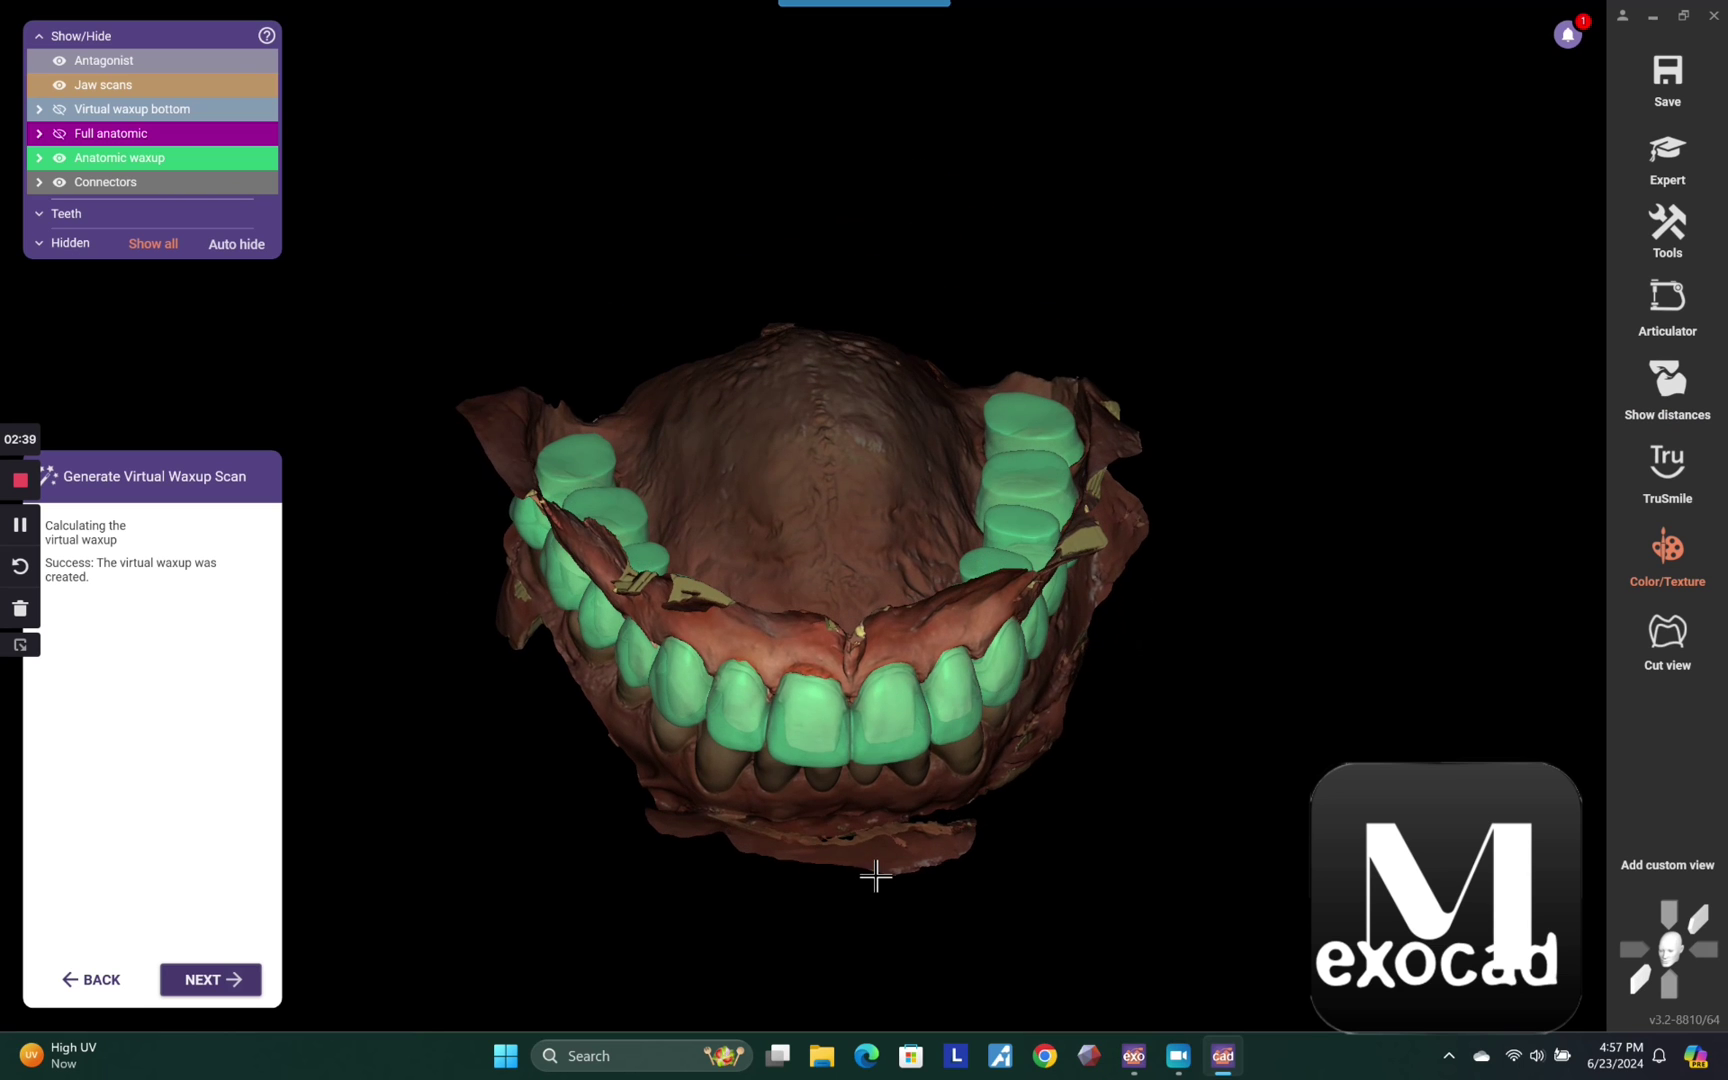
pyautogui.click(203, 981)
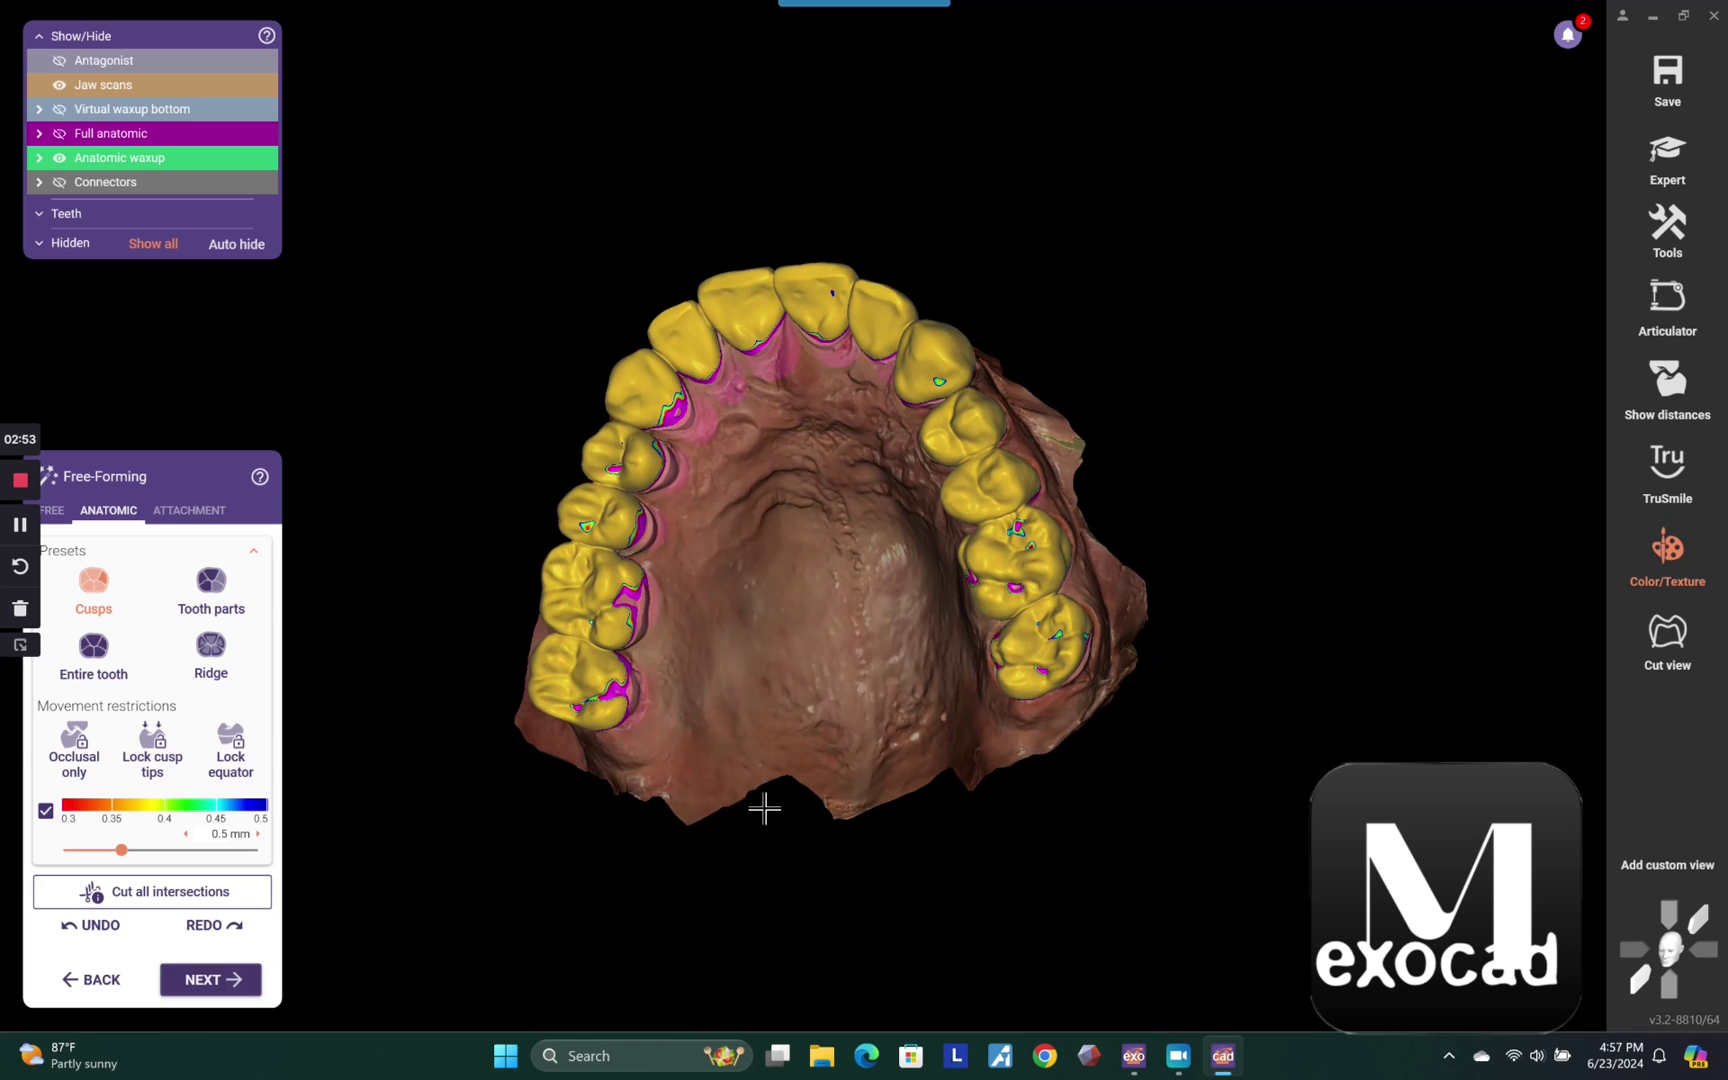
# Switch to freehand brushes, raise the brush strength, and reshape the left molars.
pyautogui.click(55, 512)
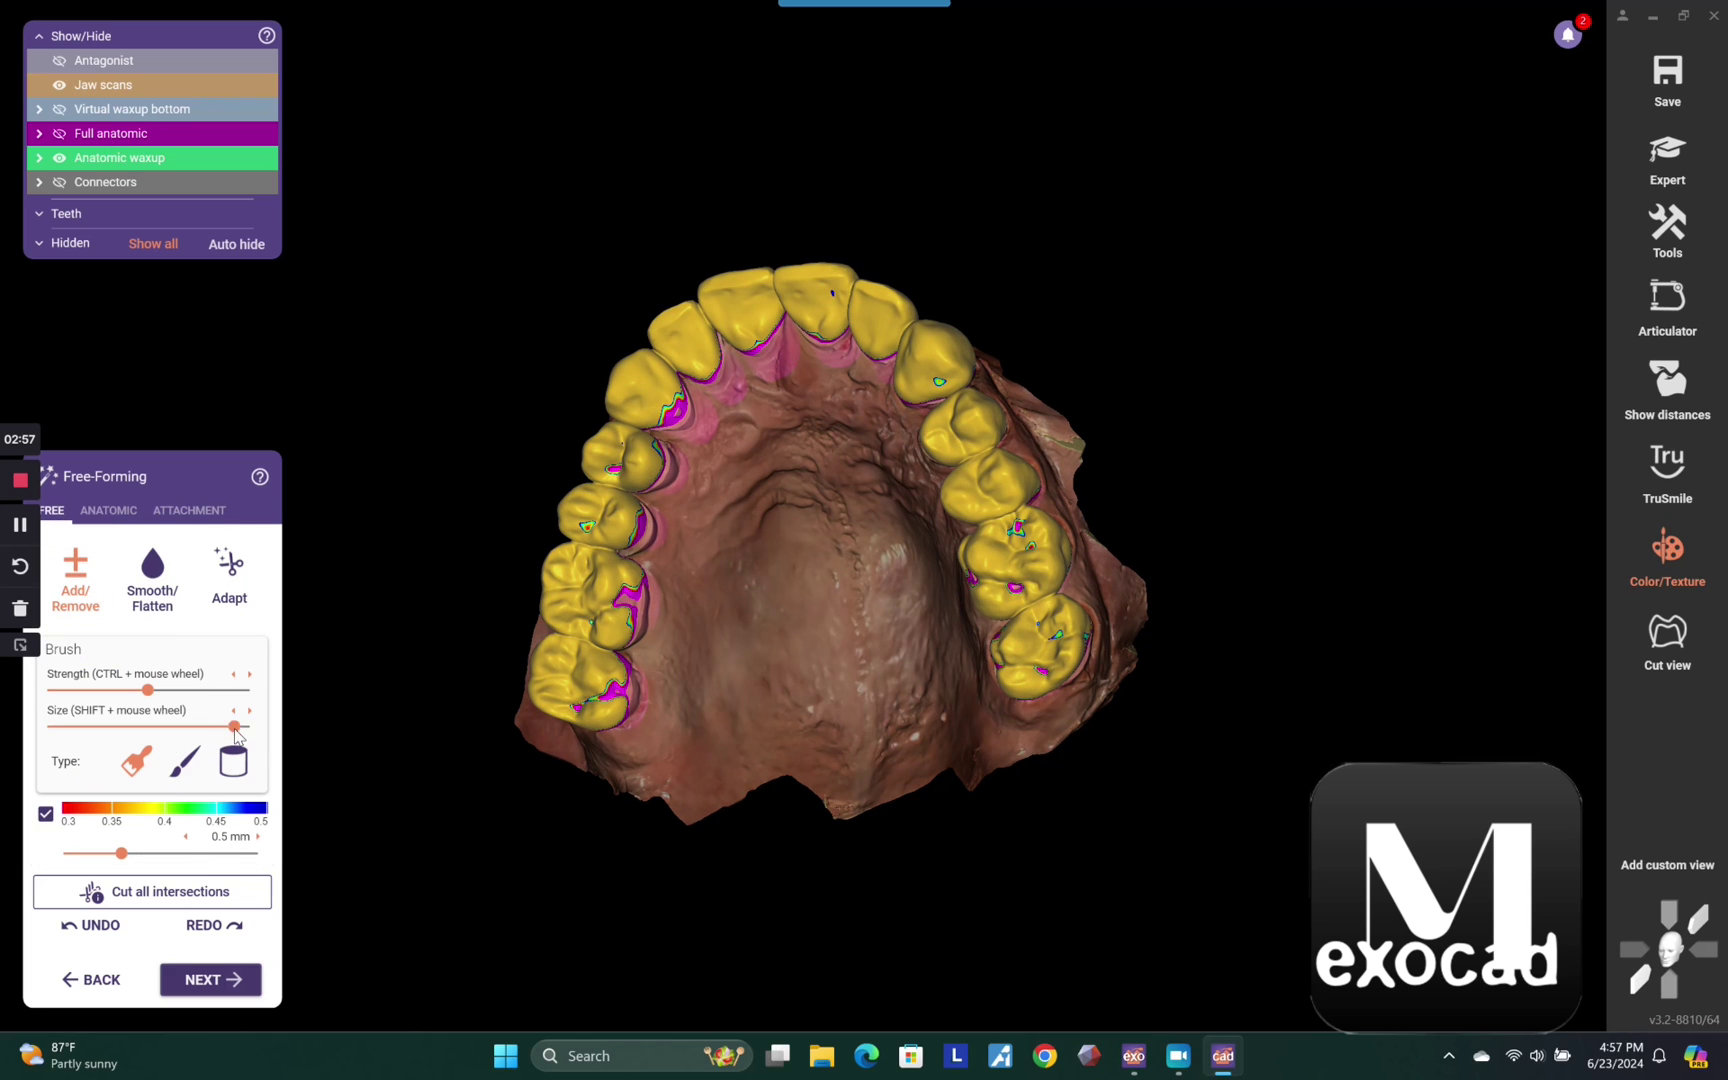
pyautogui.click(232, 690)
pyautogui.scroll(3, 555, 710)
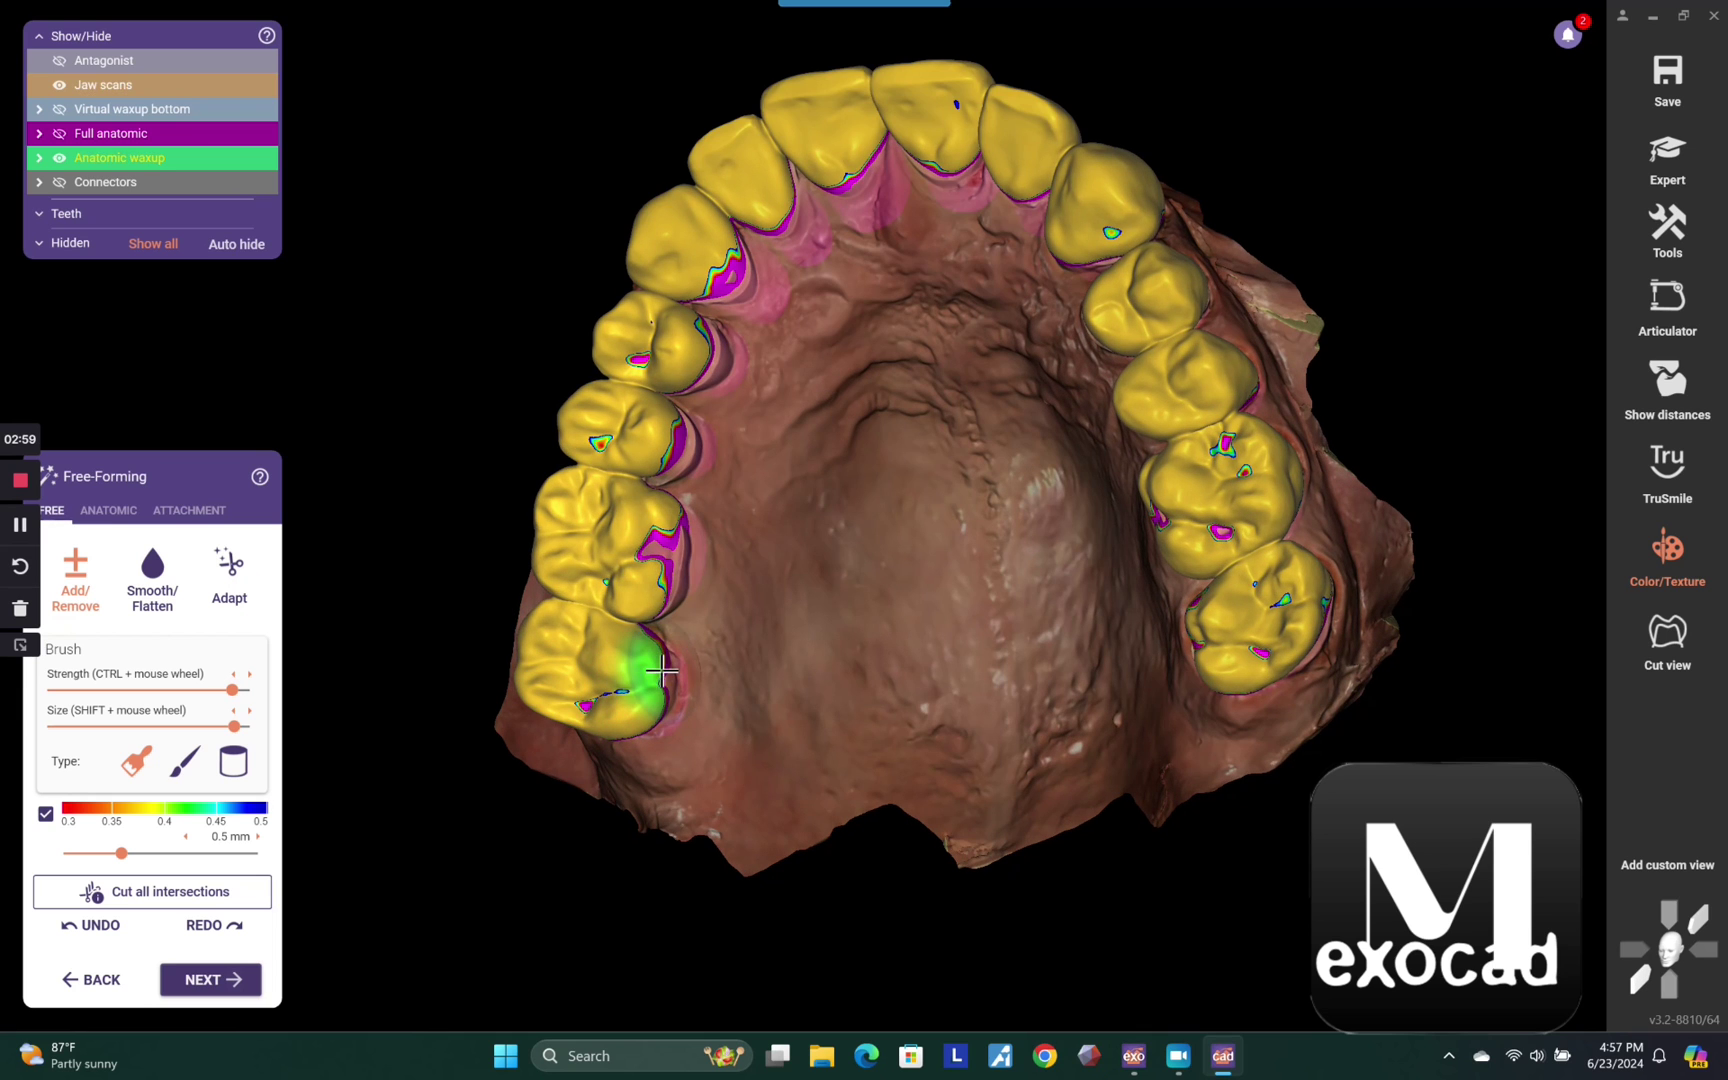
pyautogui.moveTo(662, 670)
pyautogui.mouseDown()
pyautogui.moveTo(640, 585)
pyautogui.moveTo(665, 455)
pyautogui.moveTo(677, 466)
pyautogui.mouseUp()
# Rotate the arch to inspect the front, back, buccal and frontal views of the teeth.
pyautogui.moveTo(660, 480); pyautogui.dragTo(663, 463, button='right')
pyautogui.moveTo(687, 375)
pyautogui.mouseDown(button='right')
pyautogui.moveTo(771, 212)
pyautogui.moveTo(800, 200)
pyautogui.moveTo(817, 215)
pyautogui.mouseUp(button='right')
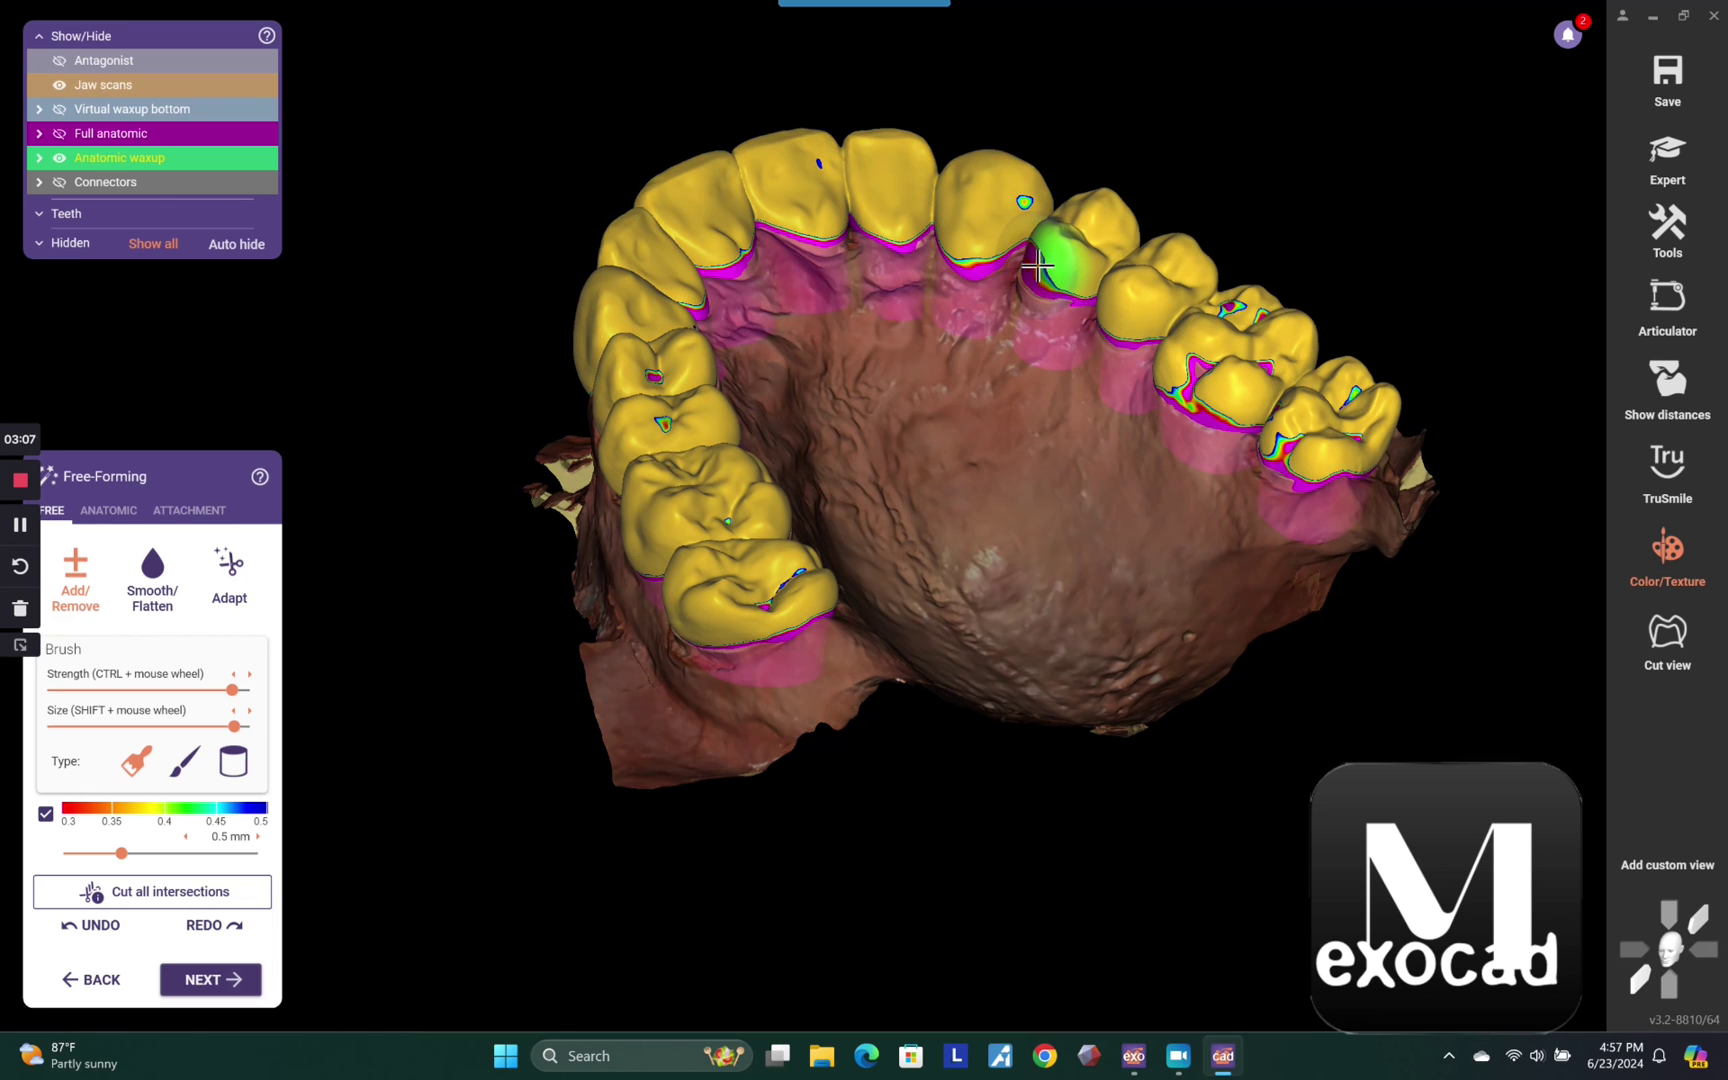
pyautogui.moveTo(1207, 366)
pyautogui.mouseDown(button='right')
pyautogui.moveTo(1249, 378)
pyautogui.moveTo(1244, 348)
pyautogui.mouseUp(button='right')
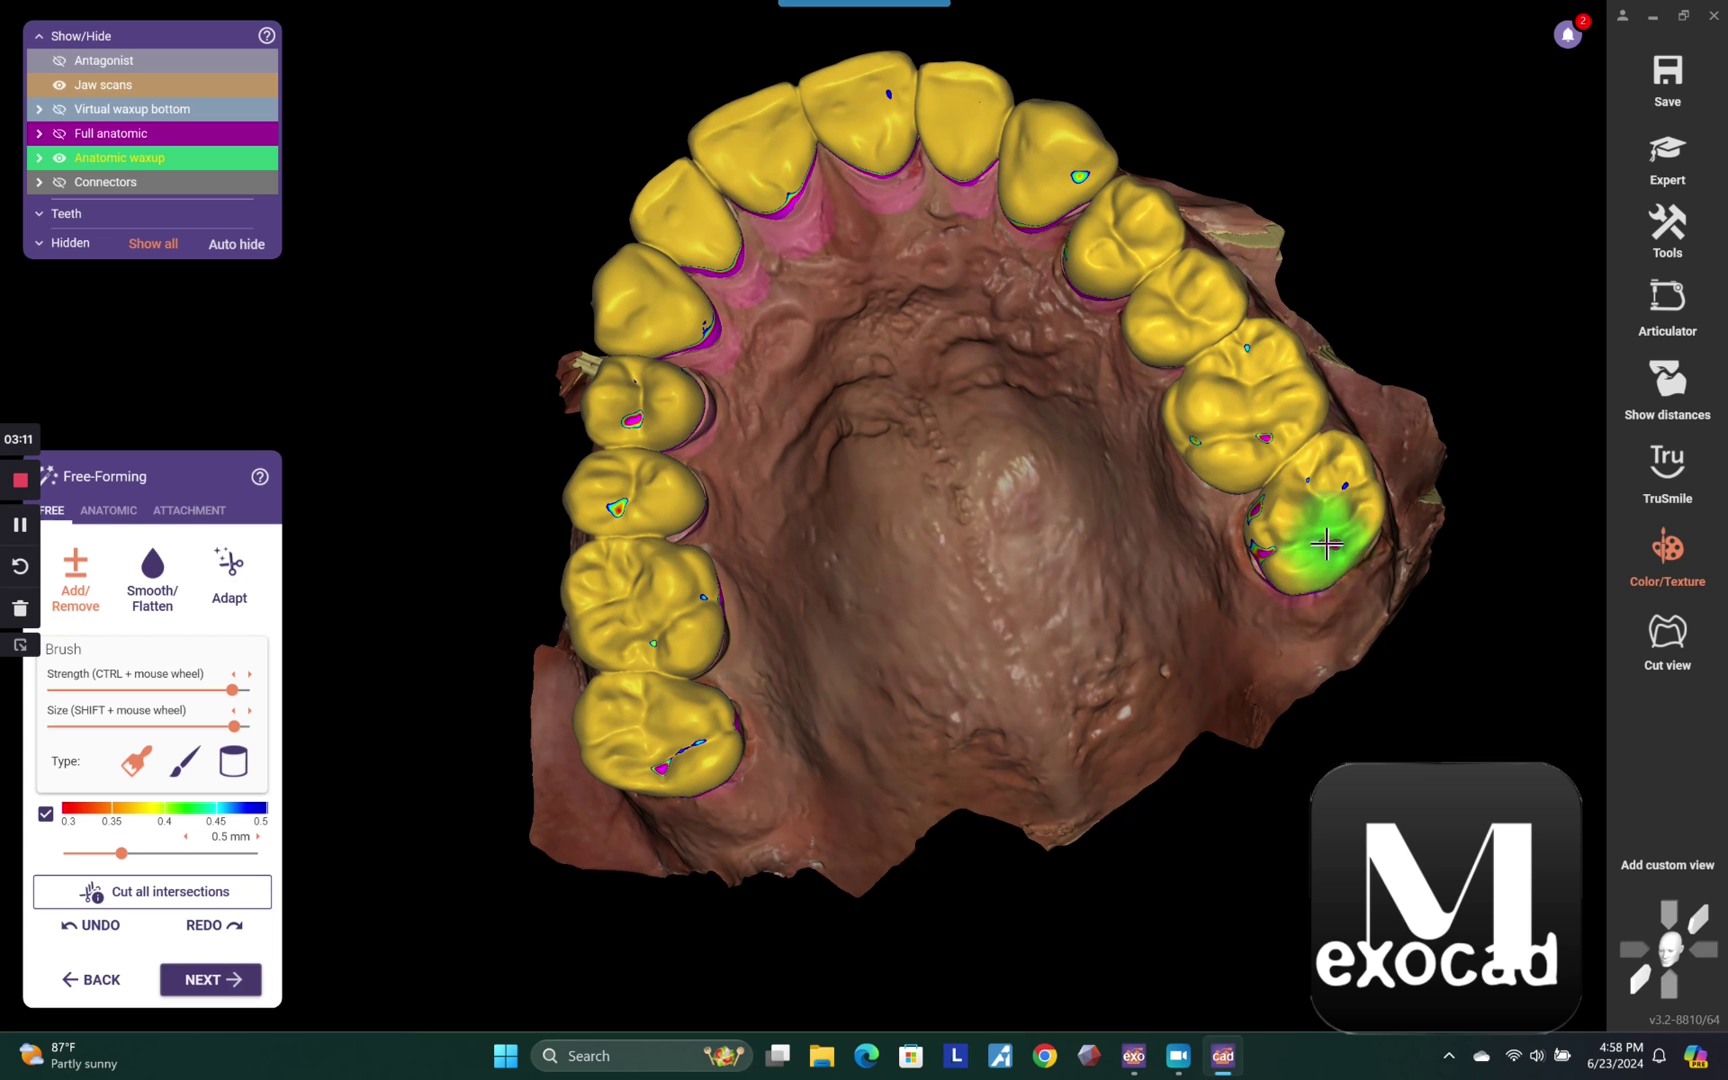
pyautogui.moveTo(1326, 544); pyautogui.dragTo(1292, 513, button='right')
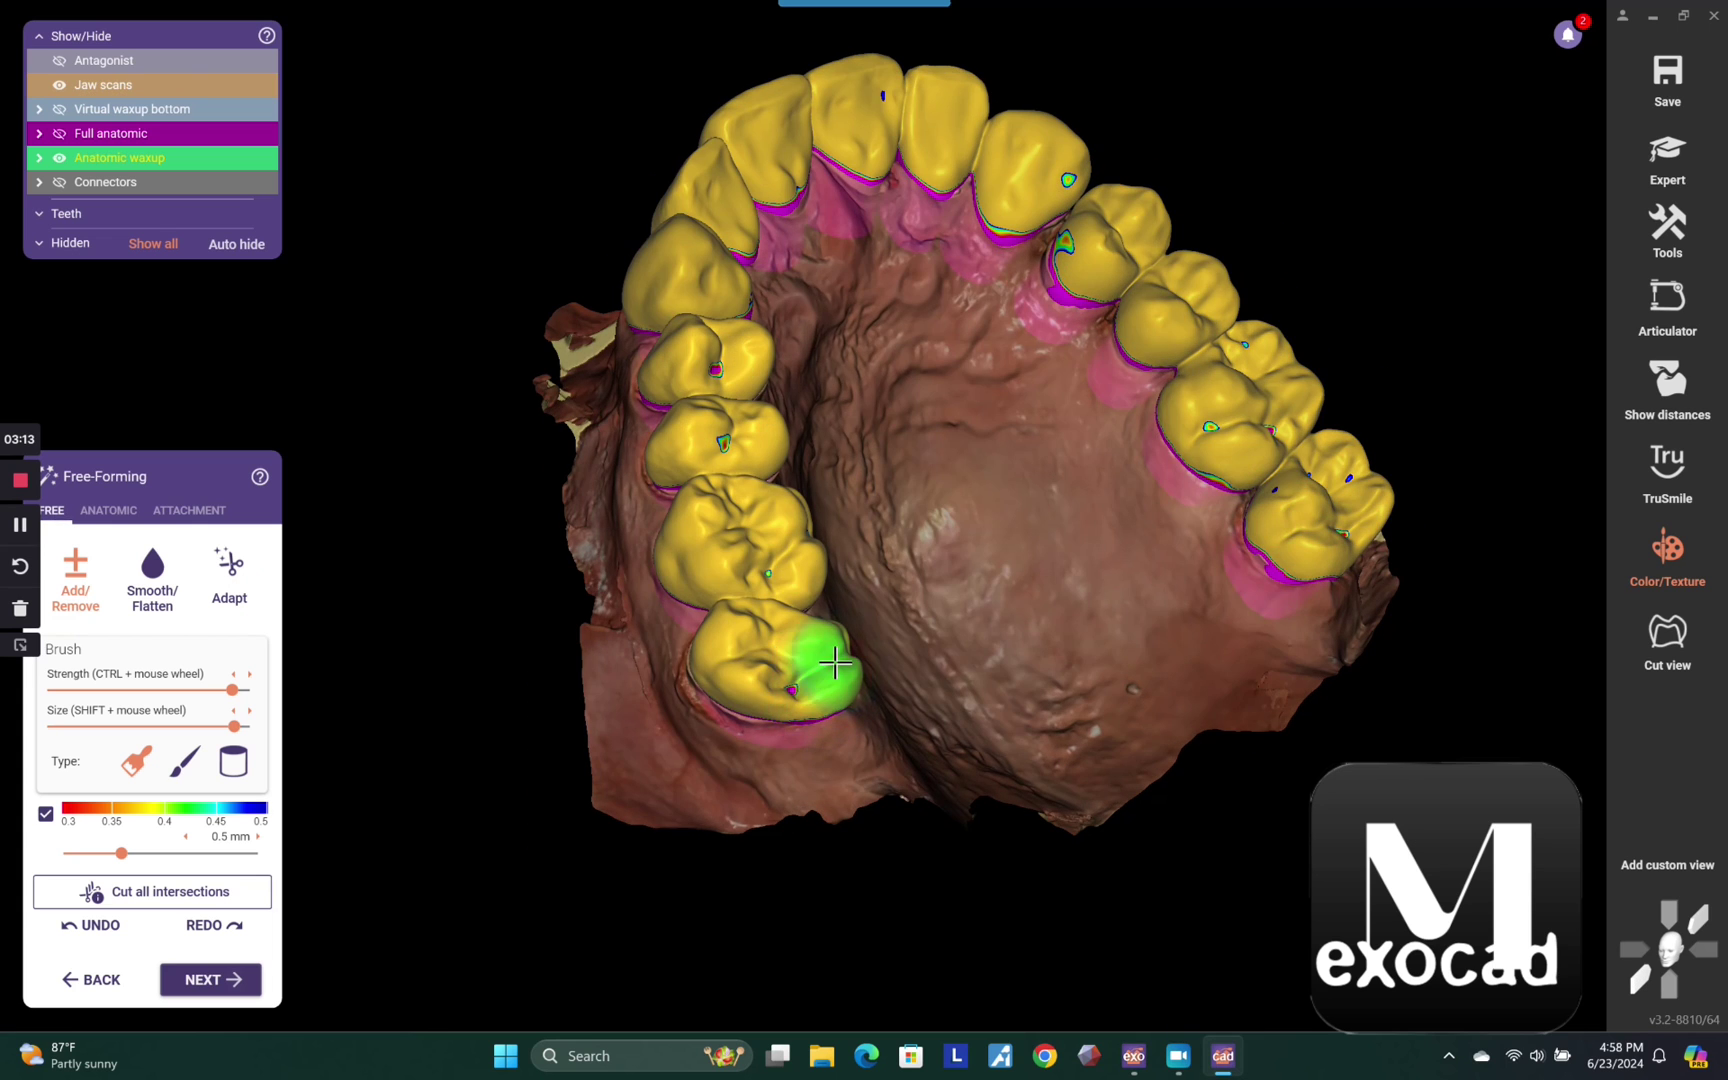
pyautogui.moveTo(835, 663); pyautogui.dragTo(856, 663, button='right')
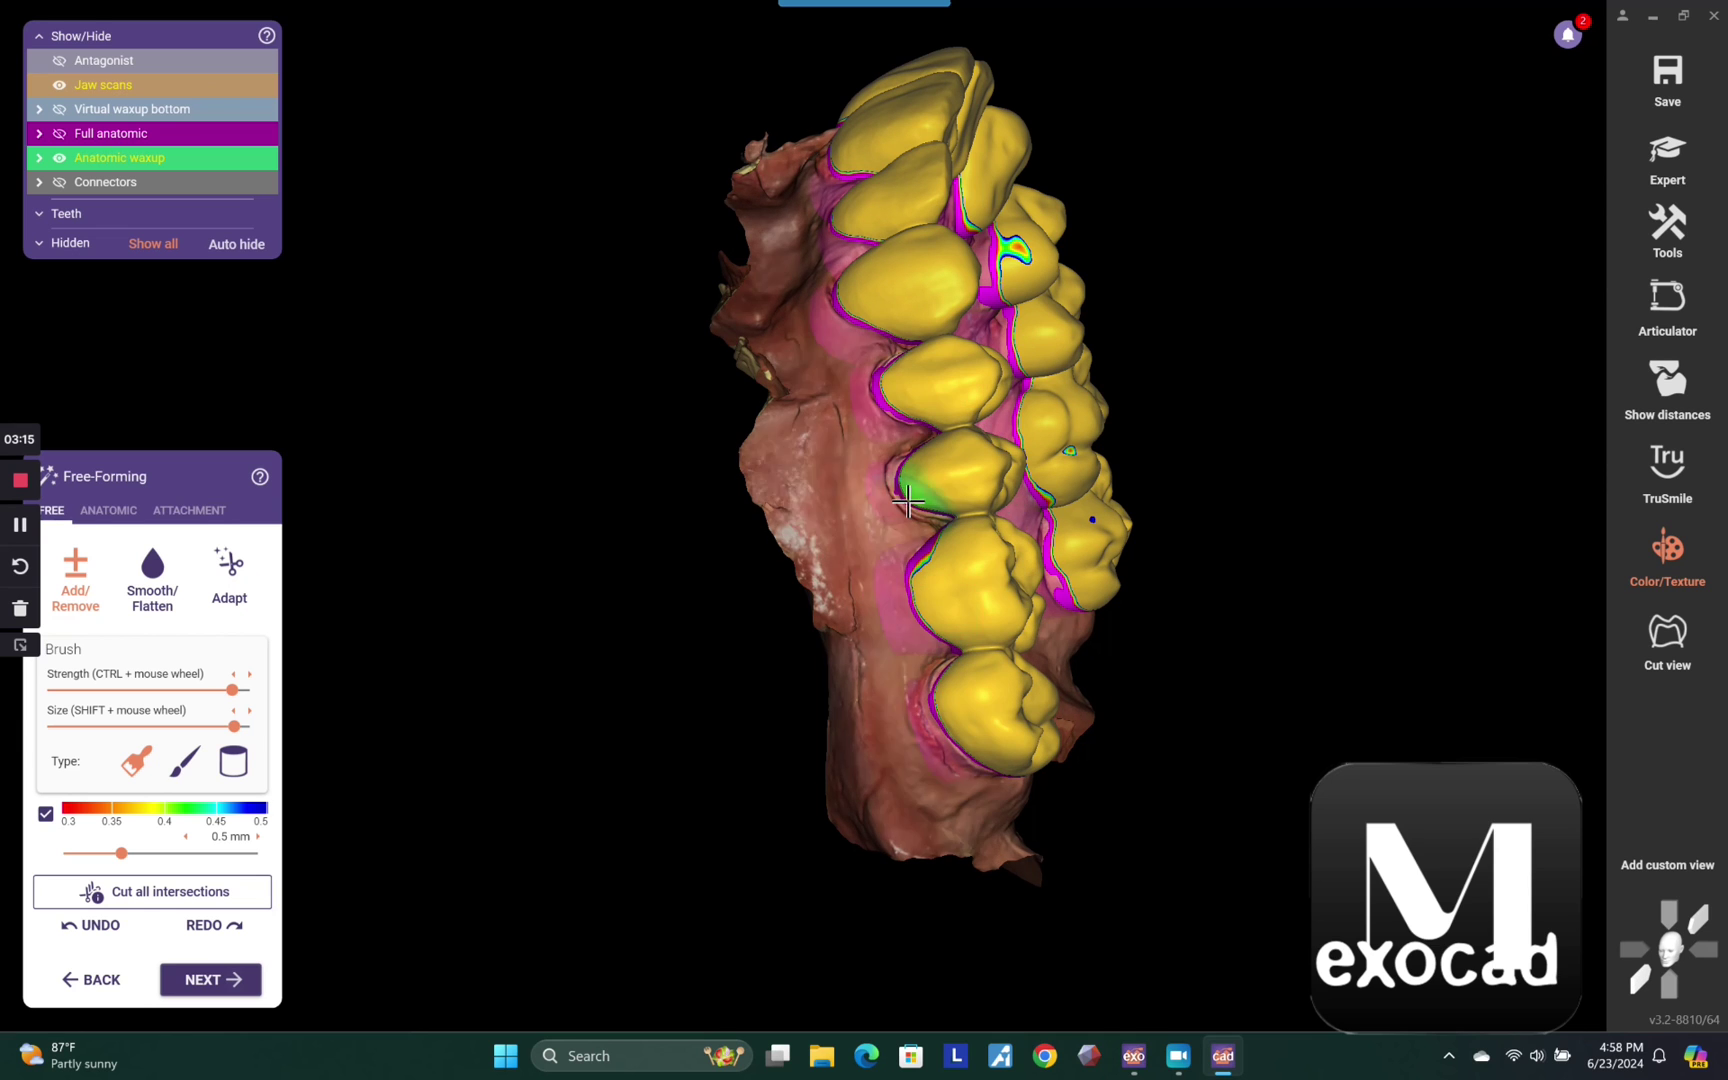
pyautogui.moveTo(1010, 251); pyautogui.dragTo(922, 488, button='right')
pyautogui.scroll(-2, 952, 405)
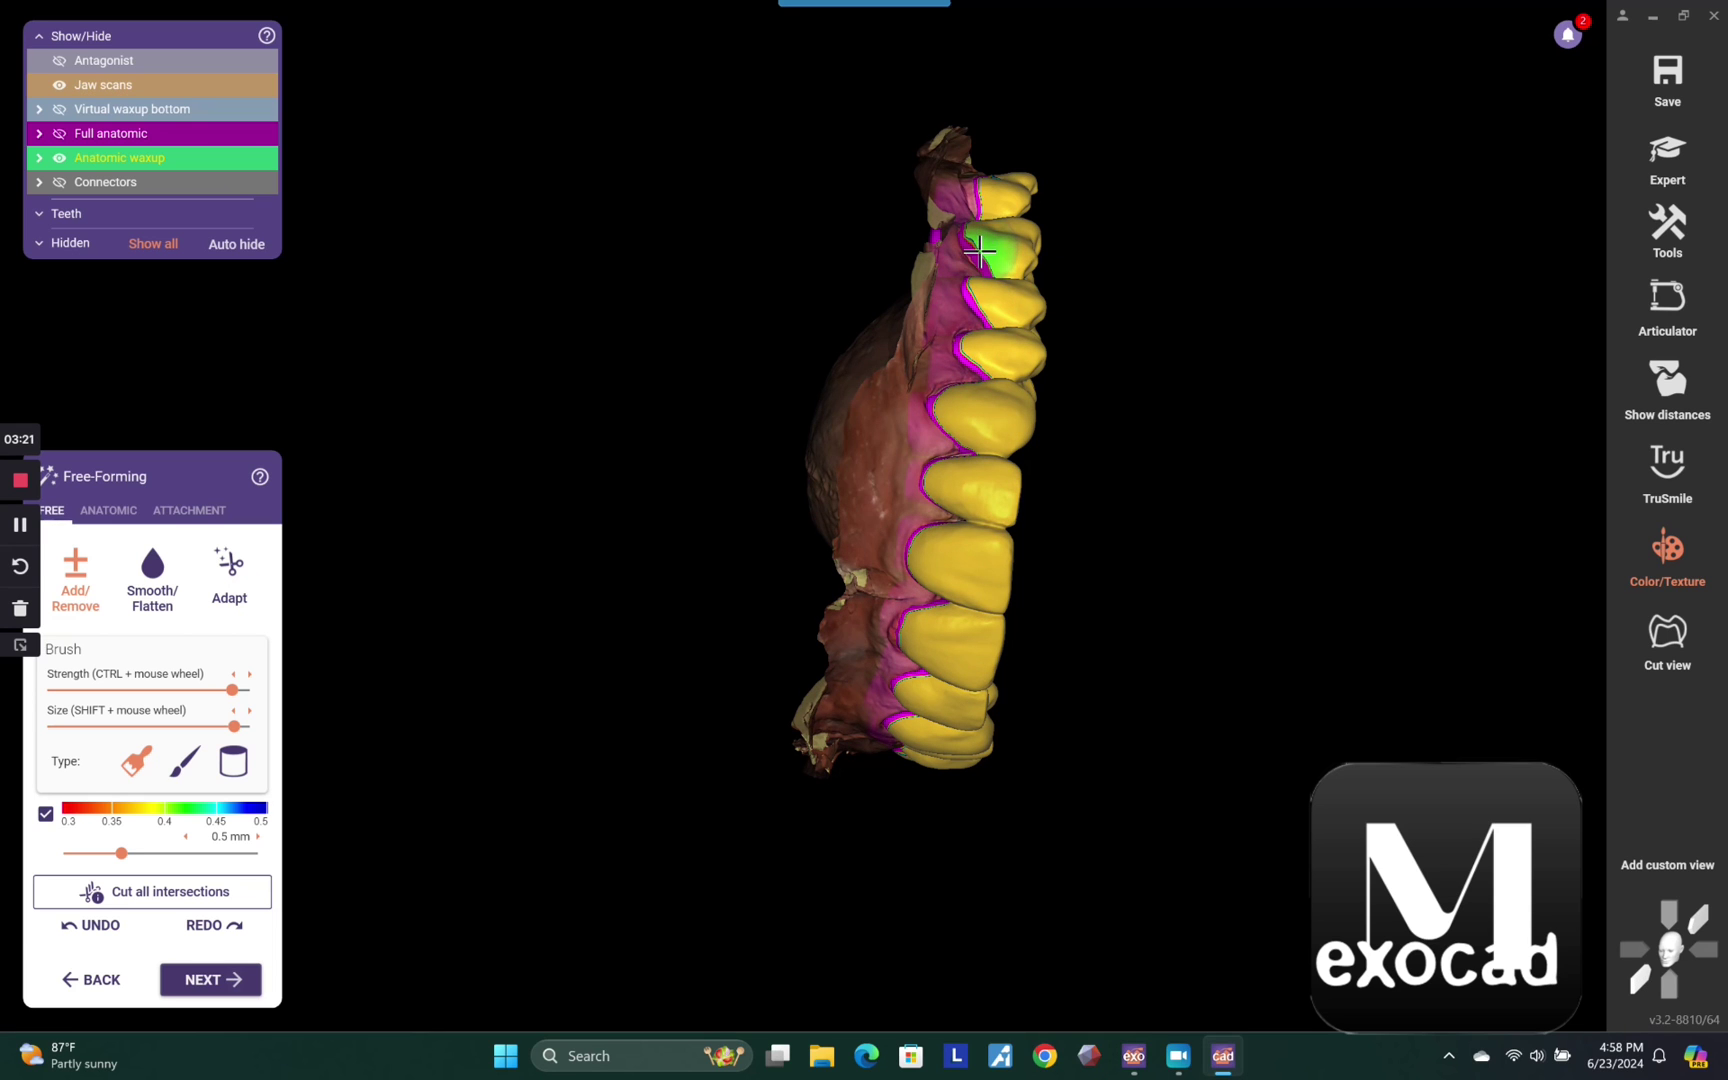
pyautogui.moveTo(990, 200); pyautogui.dragTo(568, 802, button='right')
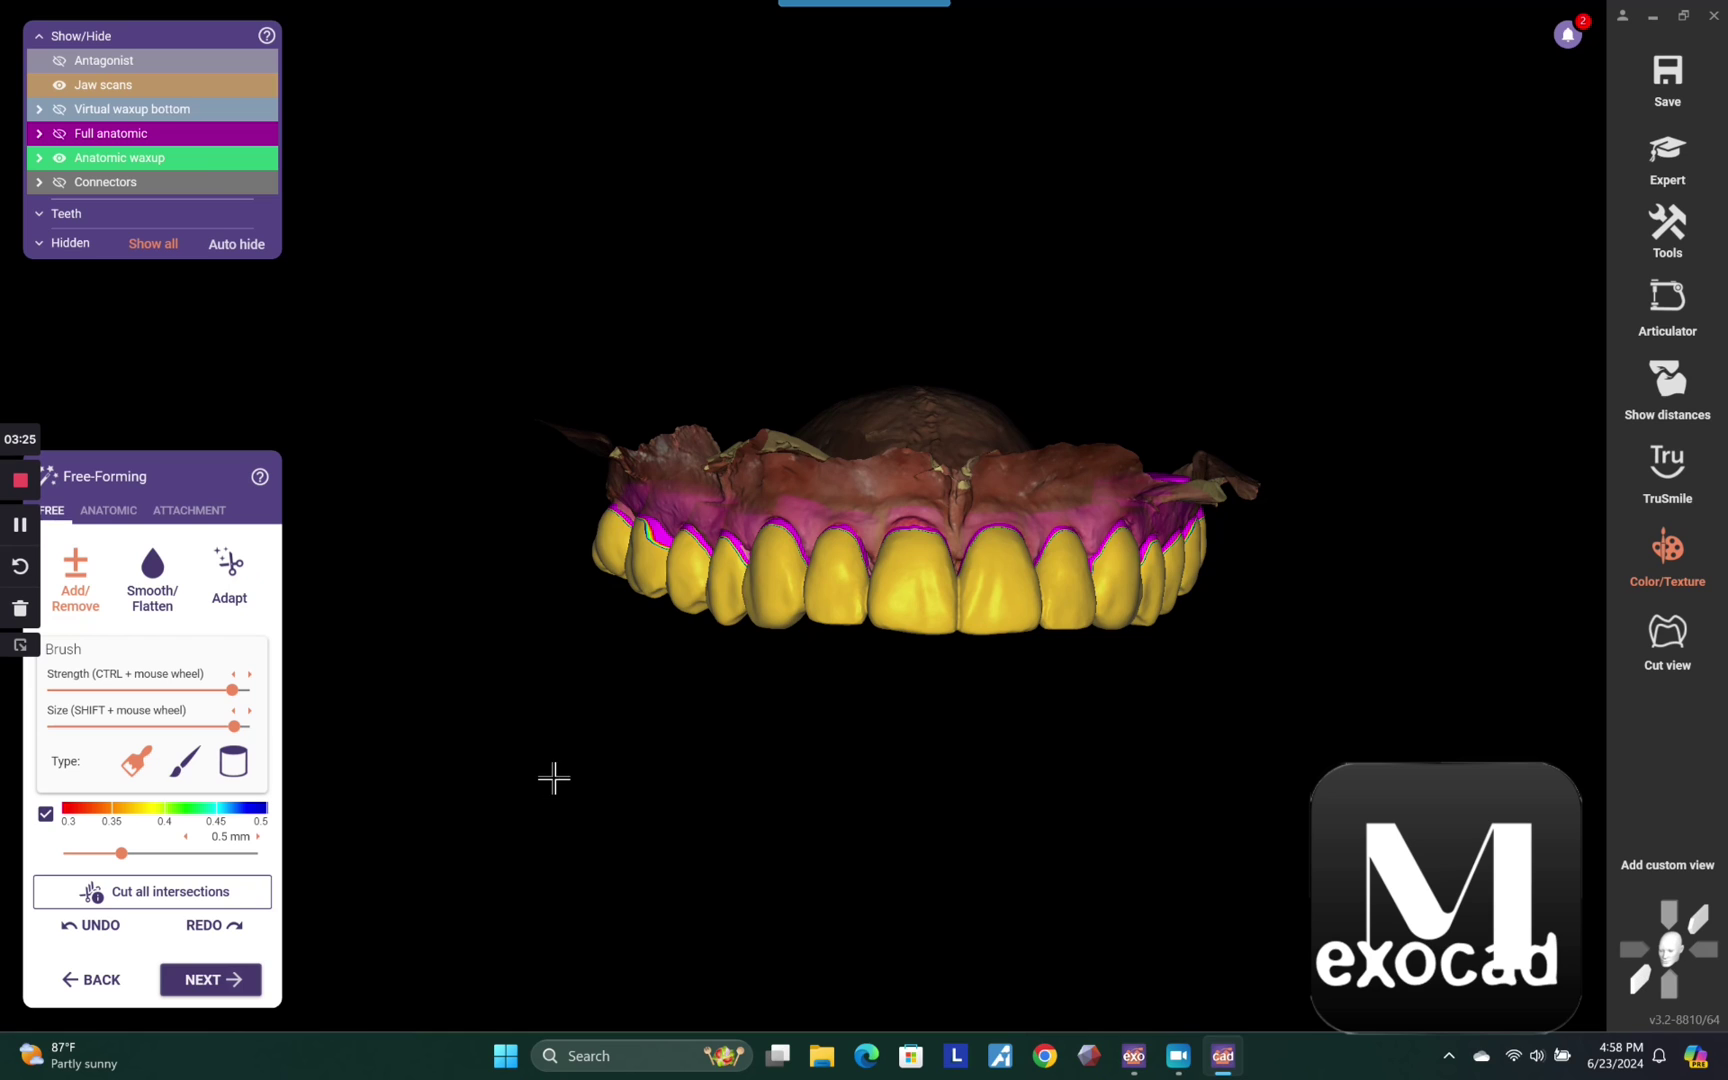
# Cut the wax-up at static occlusion contacts and turn the distance colour map back on.
pyautogui.click(236, 590)
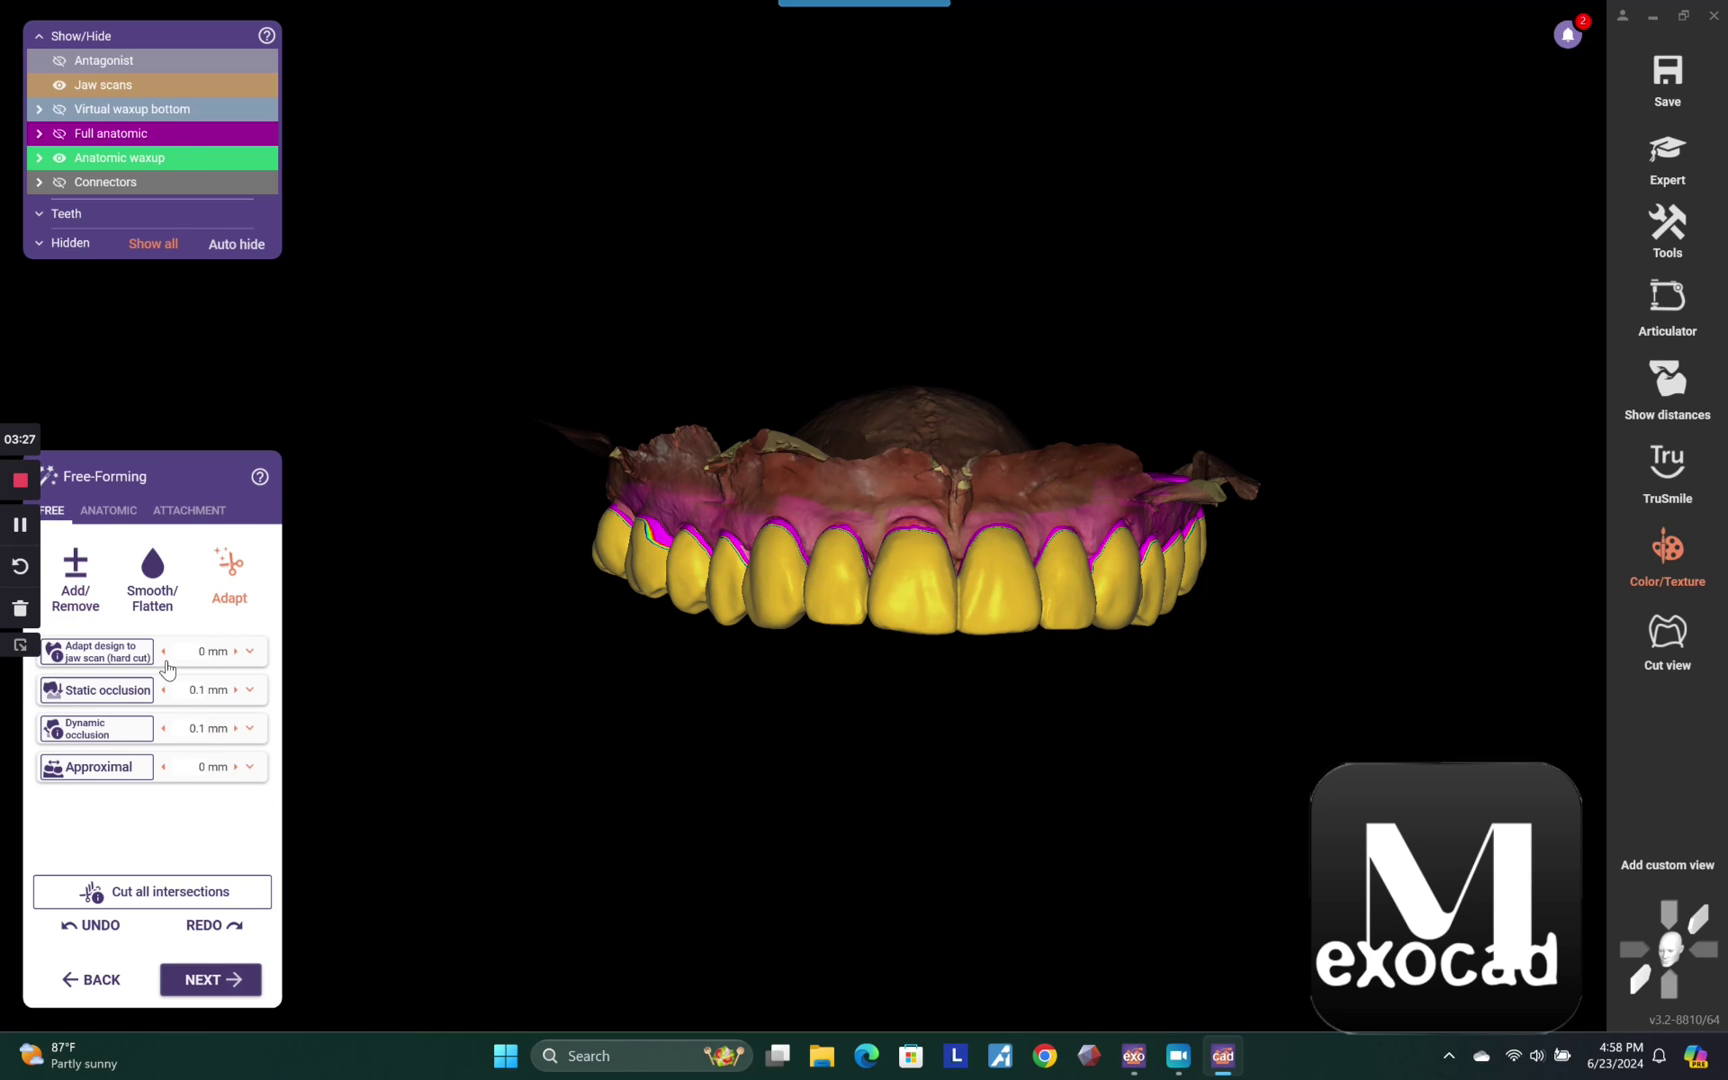
pyautogui.click(138, 690)
pyautogui.click(1666, 418)
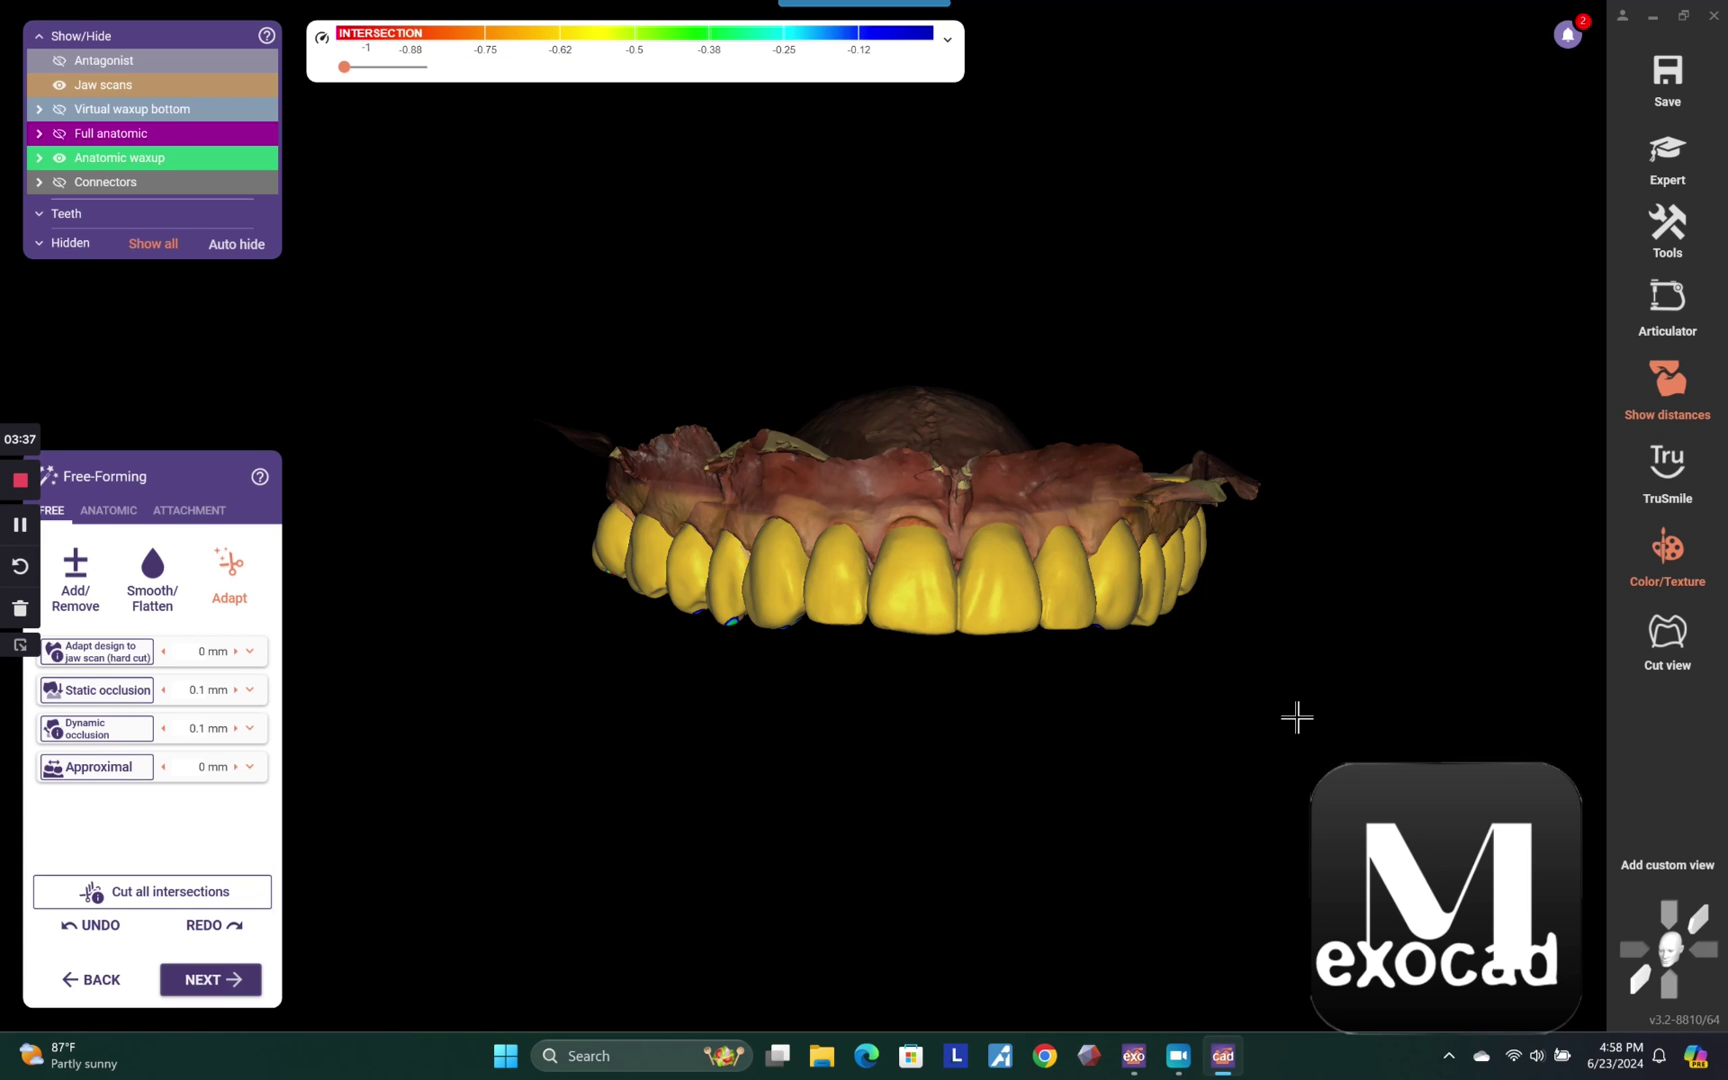
pyautogui.moveTo(1274, 730); pyautogui.dragTo(1071, 204, button='right')
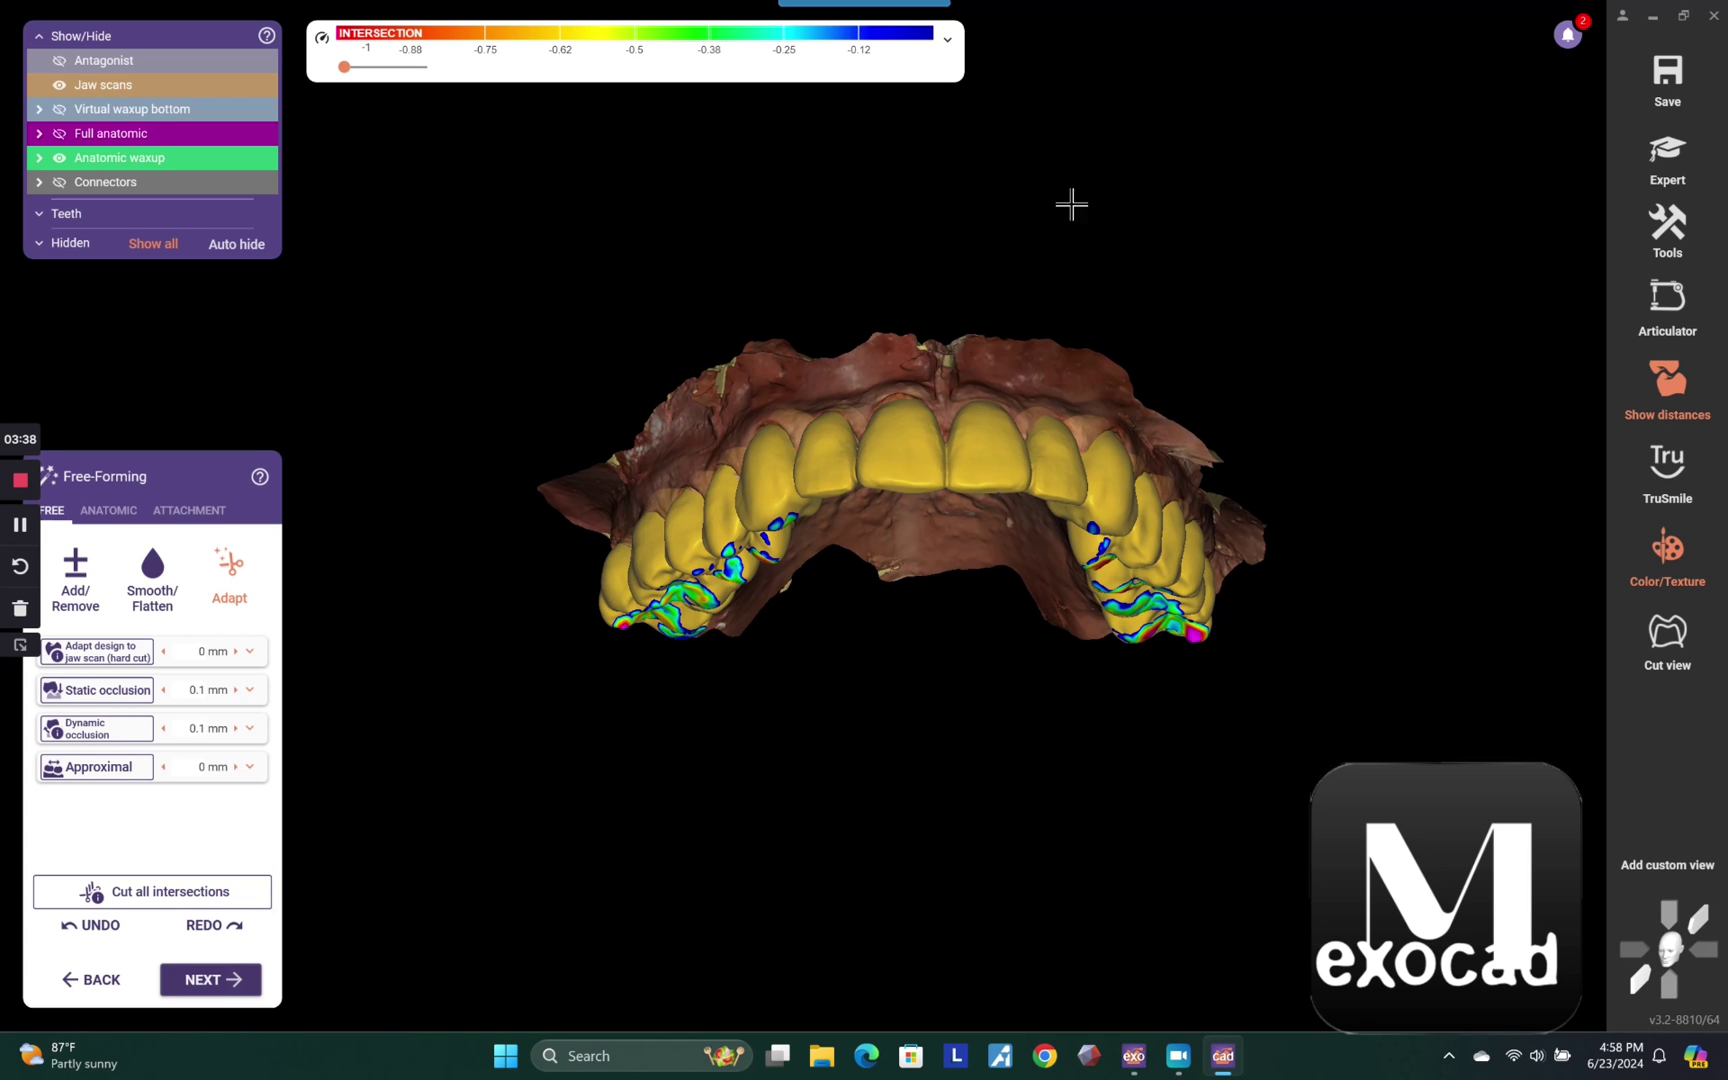
# Set the distance display to Show contact areas and return to the Add/Remove brush.
pyautogui.click(947, 40)
pyautogui.click(880, 93)
pyautogui.moveTo(1400, 432); pyautogui.dragTo(1278, 546, button='right')
pyautogui.click(395, 93)
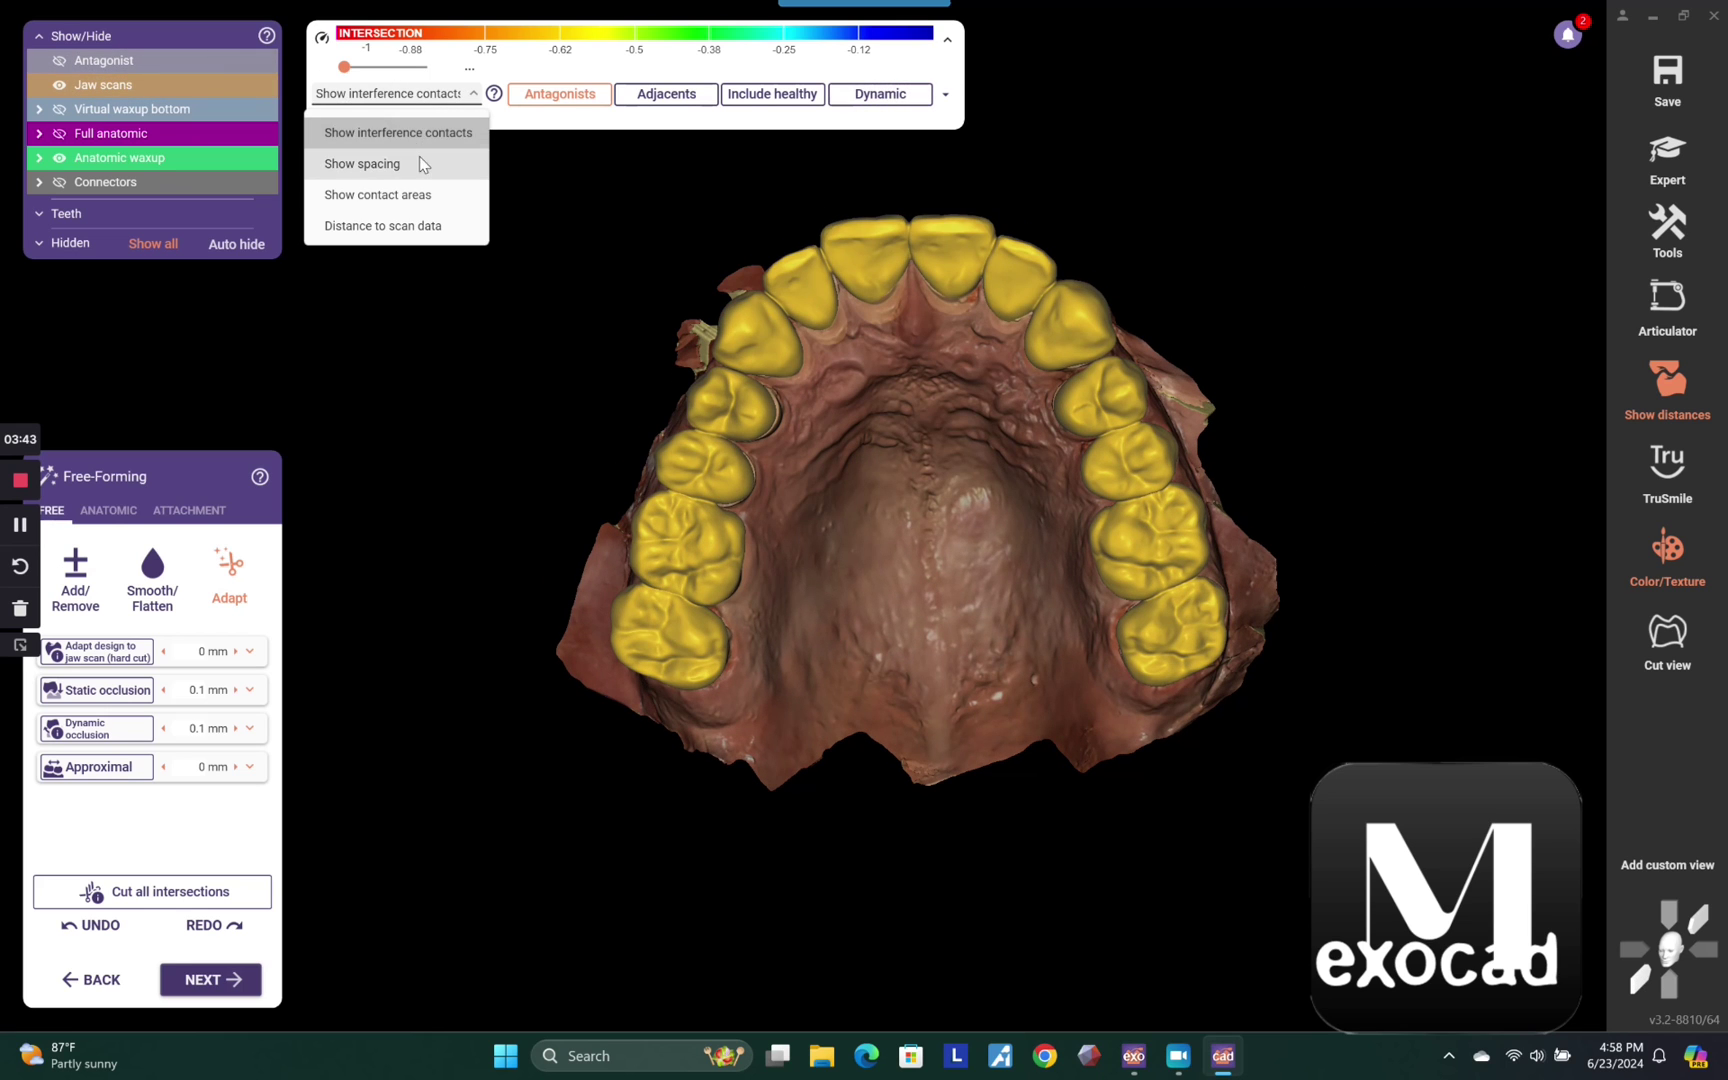
pyautogui.click(421, 194)
pyautogui.moveTo(449, 424)
pyautogui.mouseDown(button='right')
pyautogui.moveTo(474, 390)
pyautogui.moveTo(441, 446)
pyautogui.mouseUp(button='right')
pyautogui.click(75, 575)
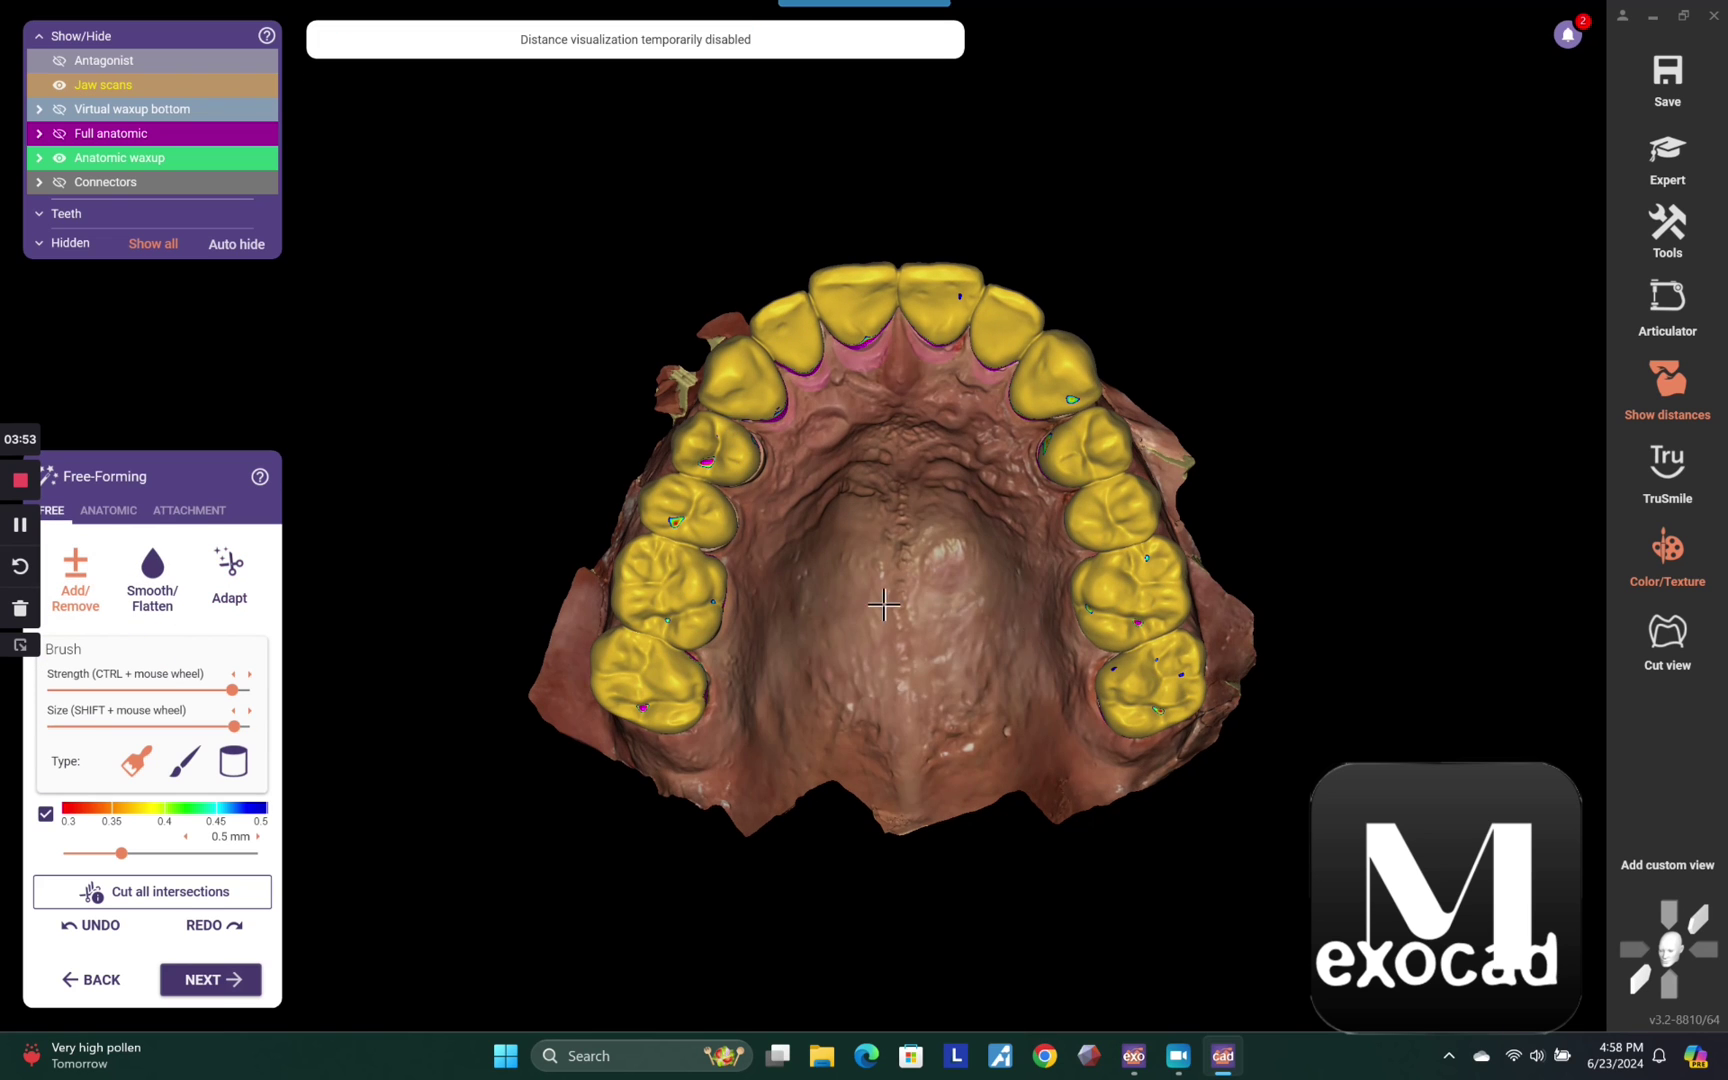
pyautogui.moveTo(635, 380); pyautogui.dragTo(635, 373, button='right')
# Hard-cut the design to the jaw scan and hide the jaw scan to view the result.
pyautogui.click(235, 553)
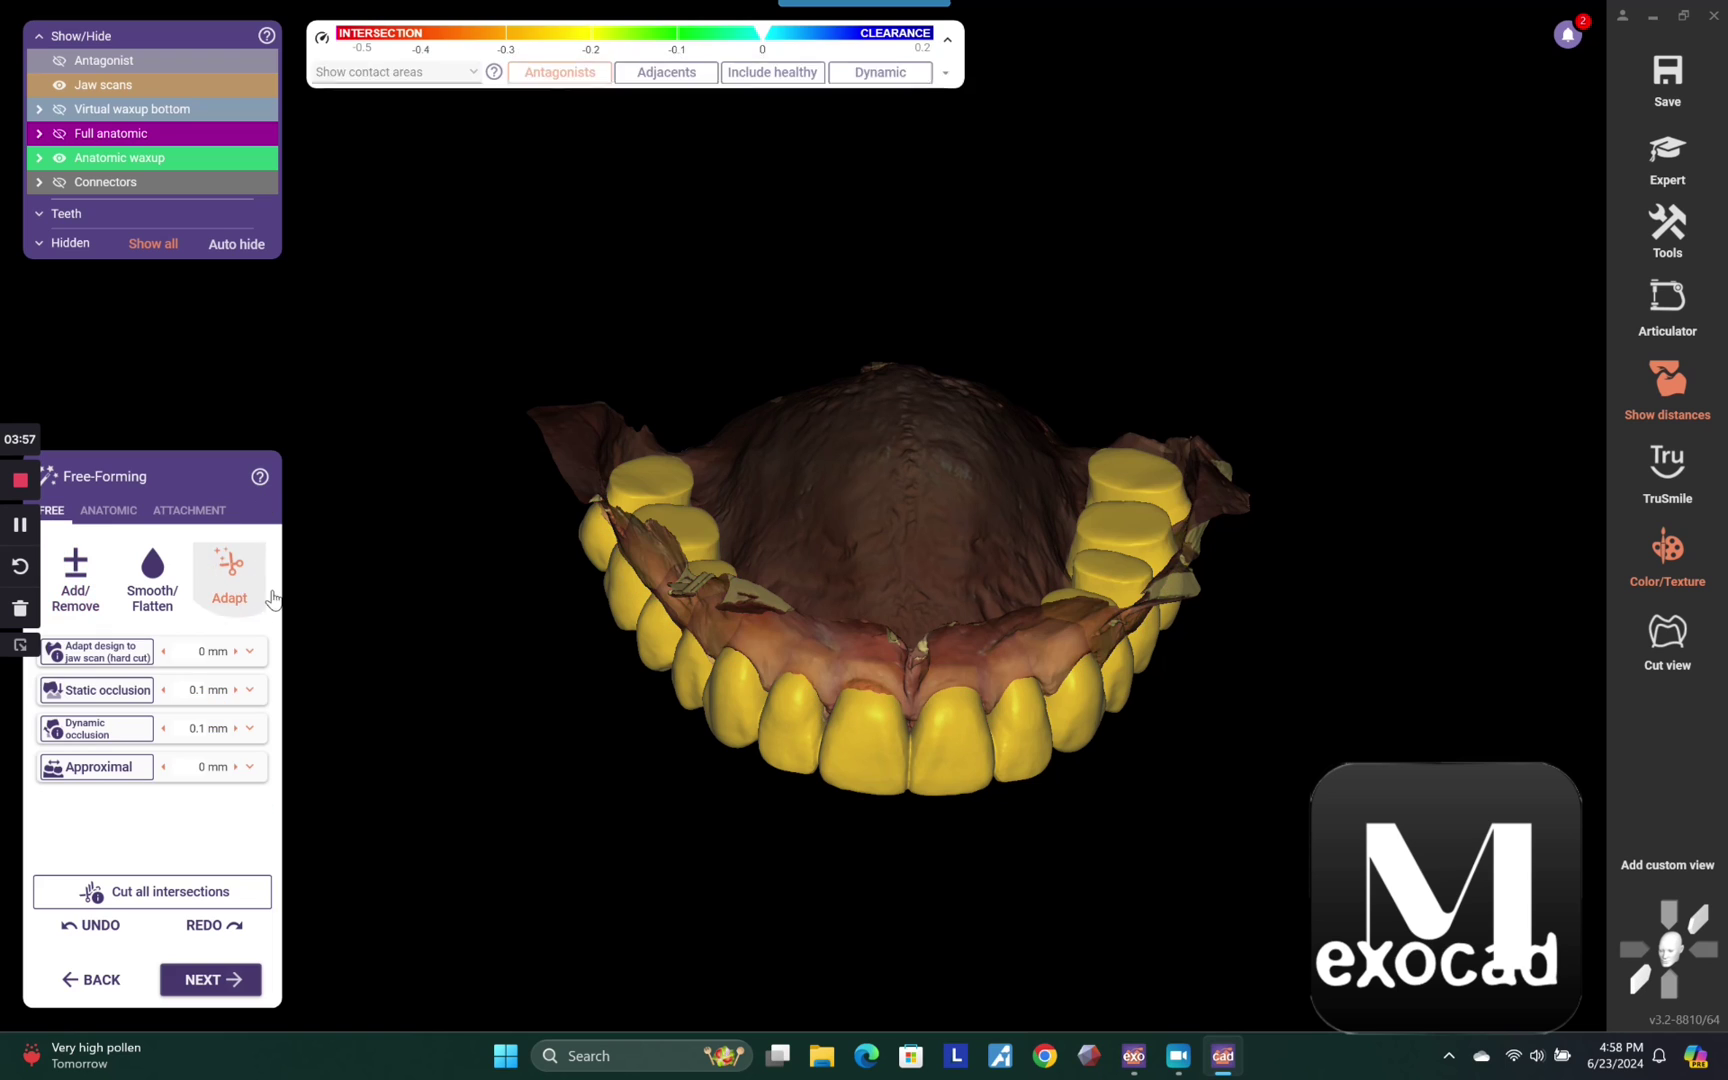
pyautogui.click(140, 656)
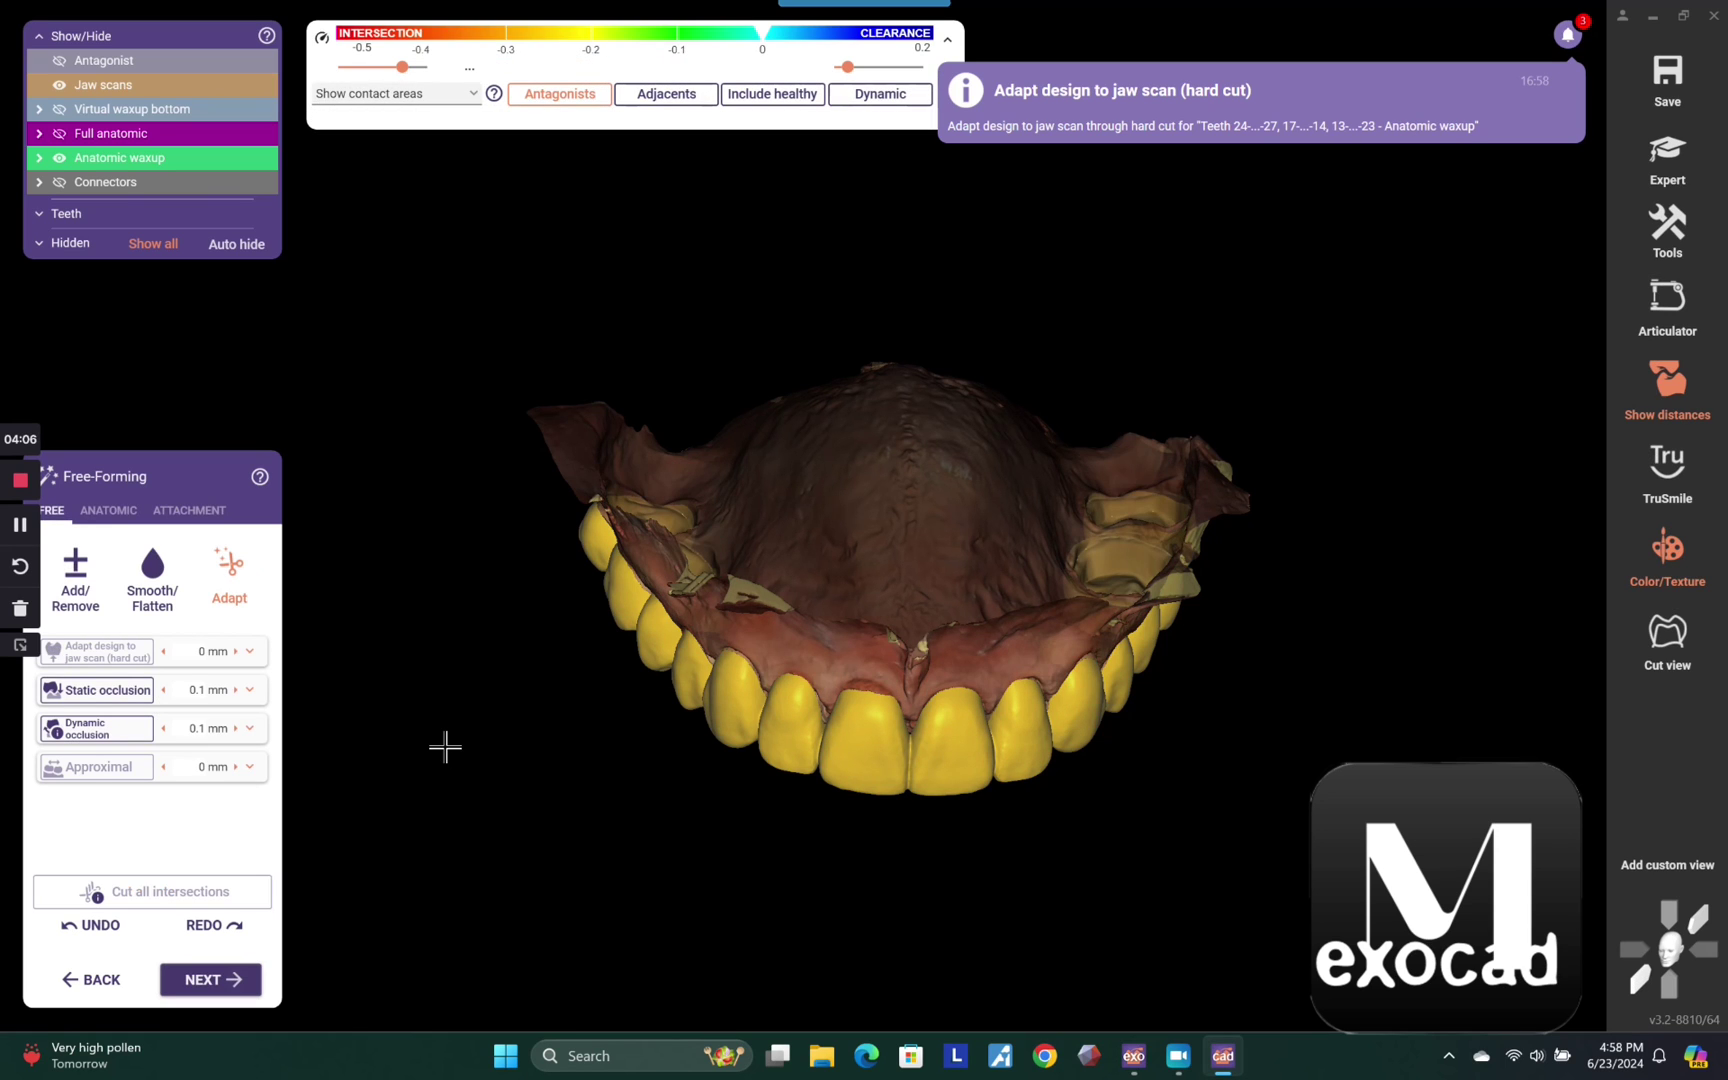
pyautogui.press('2')
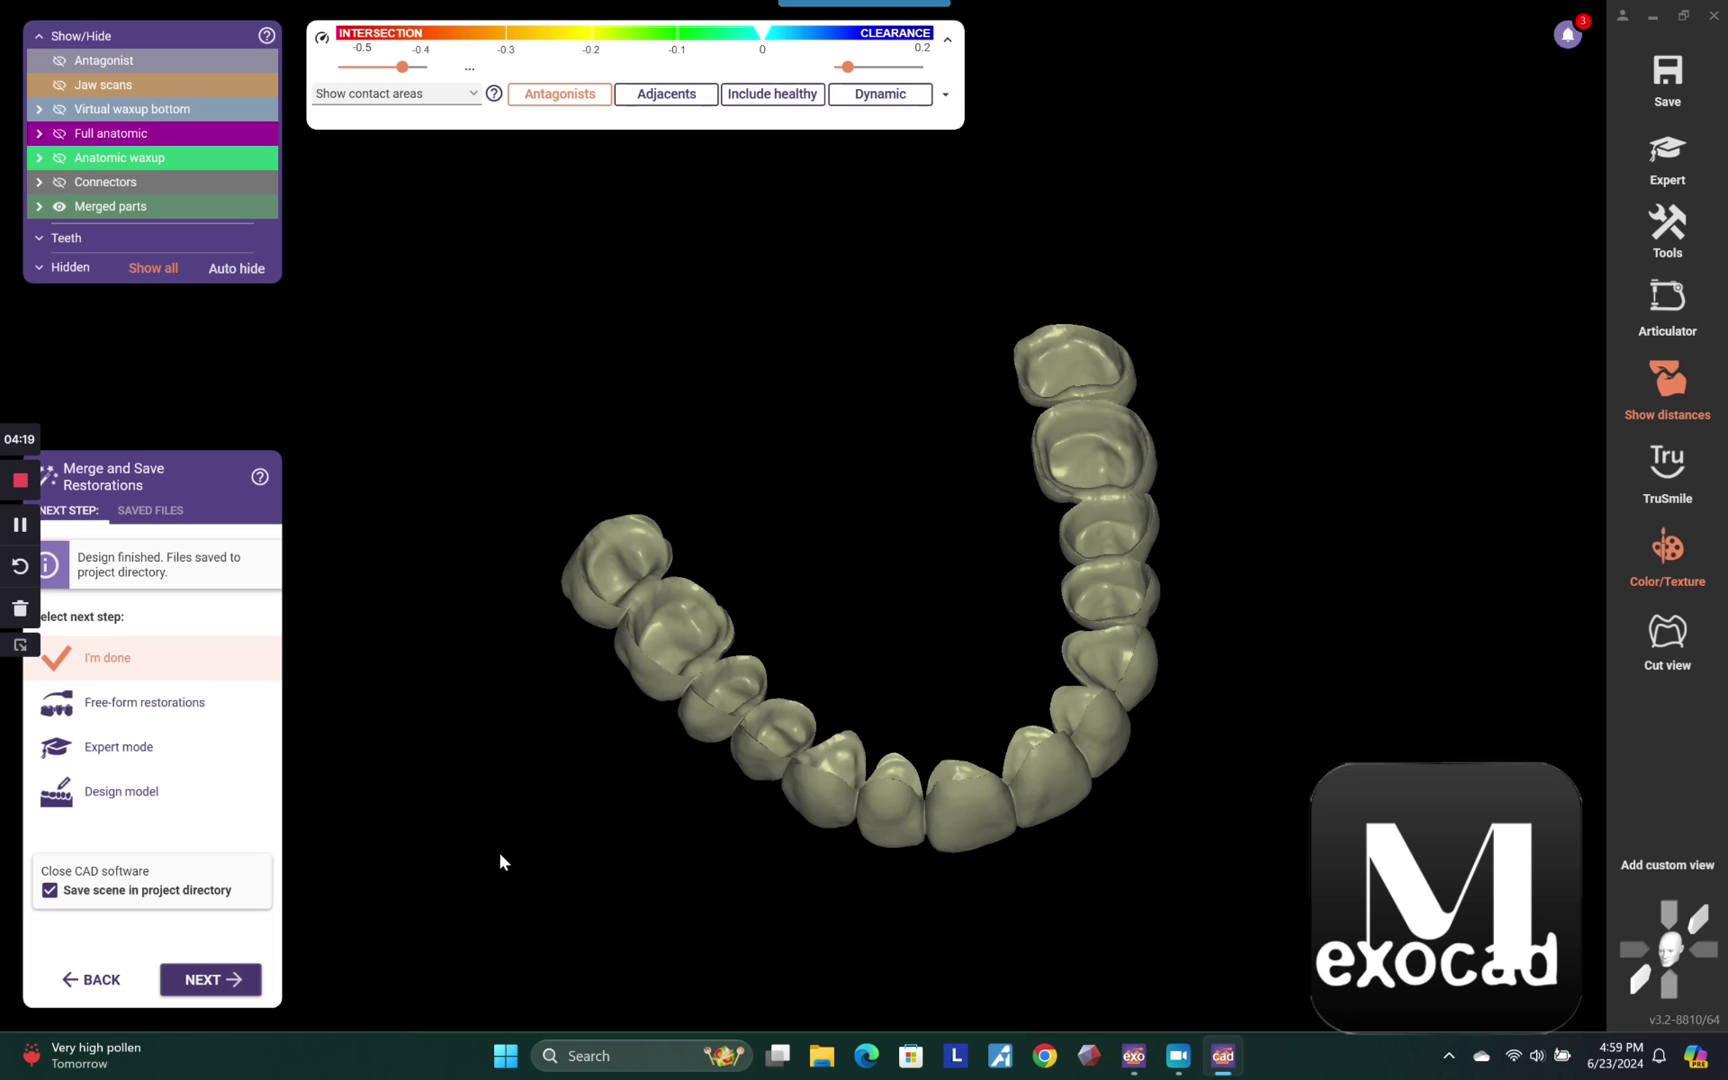
# Hide the left and right posterior segments so only the front-teeth segment stays visible.
pyautogui.keyDown('ctrl'); pyautogui.middleClick(937, 768); pyautogui.keyUp('ctrl')
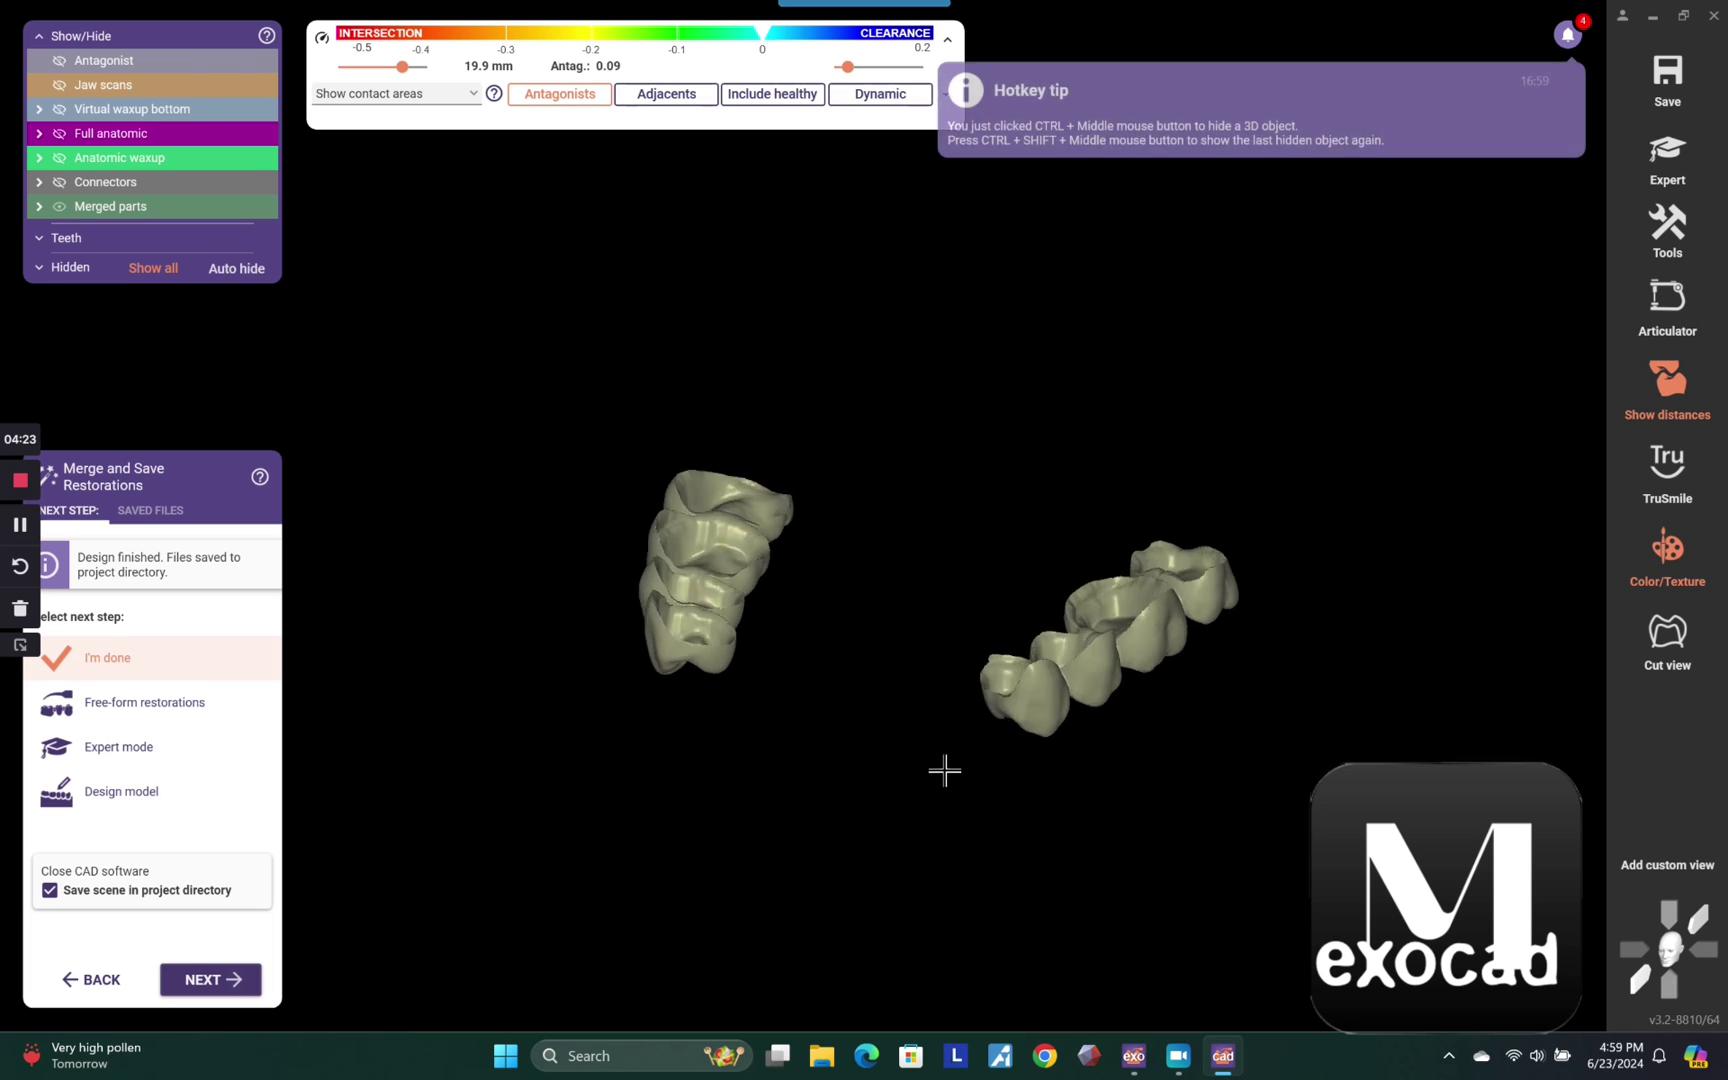
pyautogui.keyDown('ctrl'); pyautogui.keyDown('shift'); pyautogui.middleClick(943, 760); pyautogui.keyUp('shift'); pyautogui.keyUp('ctrl')
pyautogui.keyDown('ctrl'); pyautogui.middleClick(1037, 705); pyautogui.keyUp('ctrl')
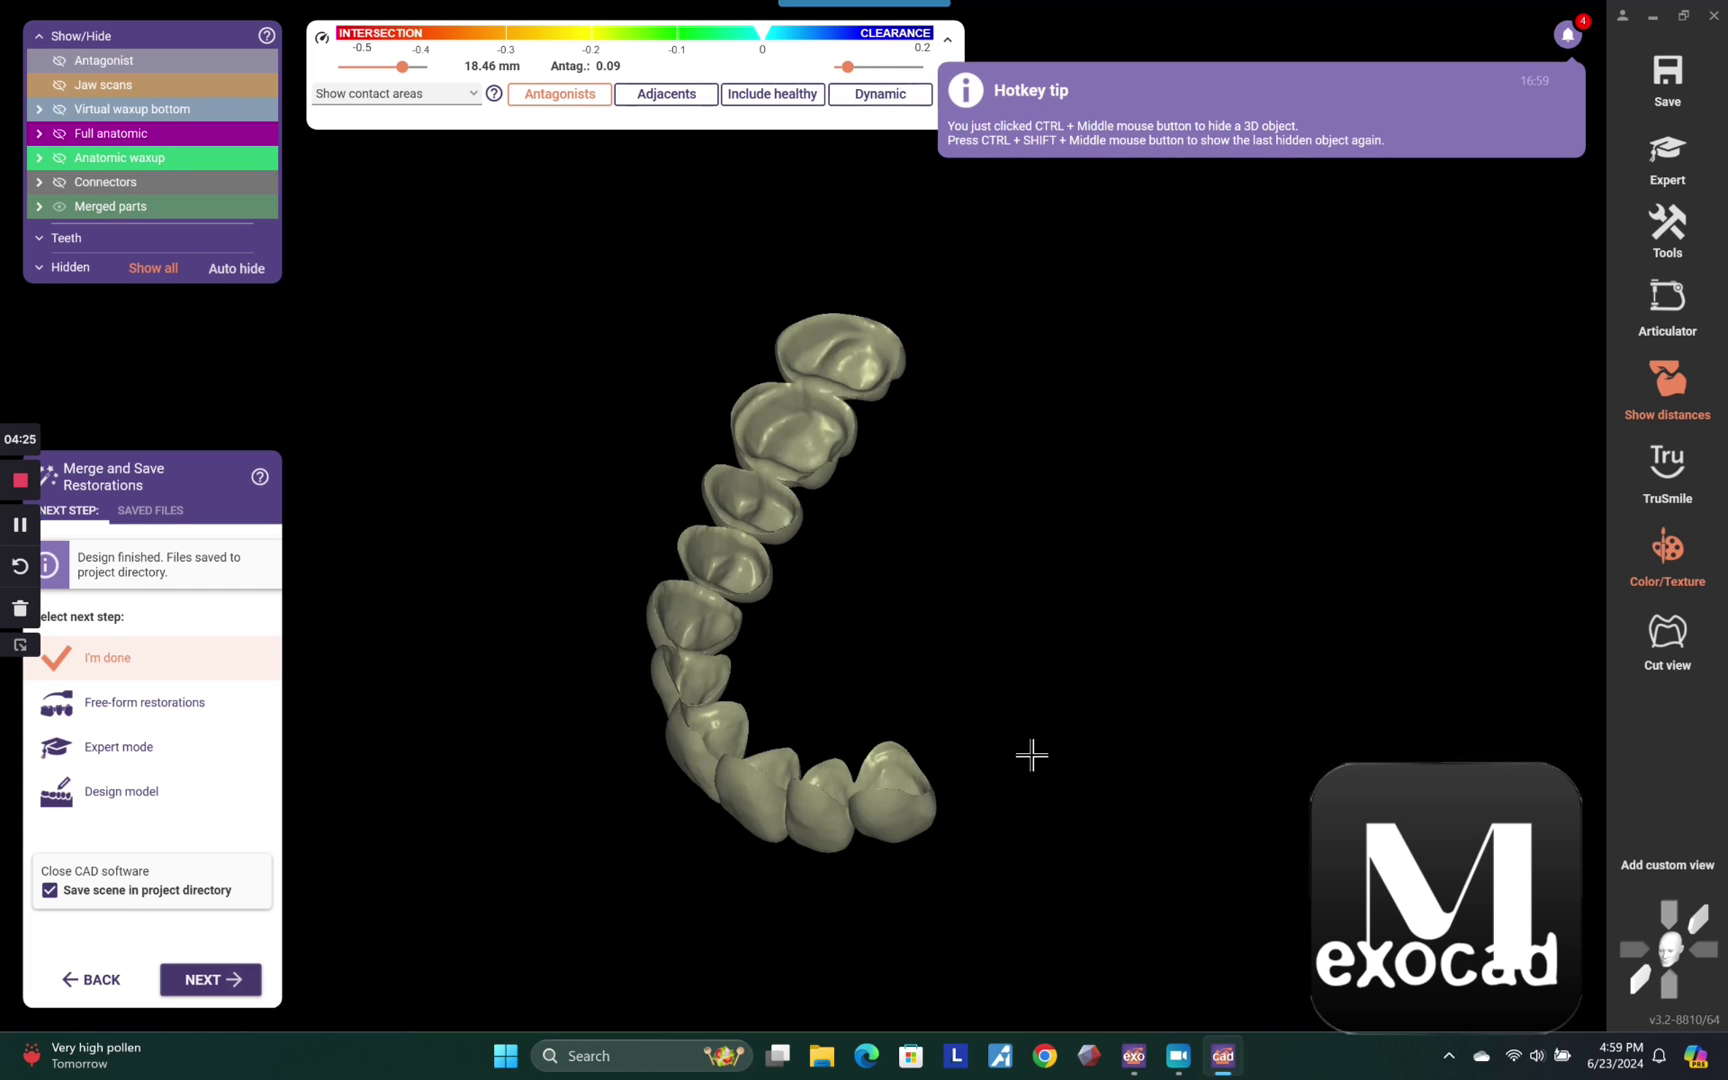
pyautogui.keyDown('ctrl'); pyautogui.keyDown('shift'); pyautogui.middleClick(1031, 769); pyautogui.keyUp('shift'); pyautogui.keyUp('ctrl')
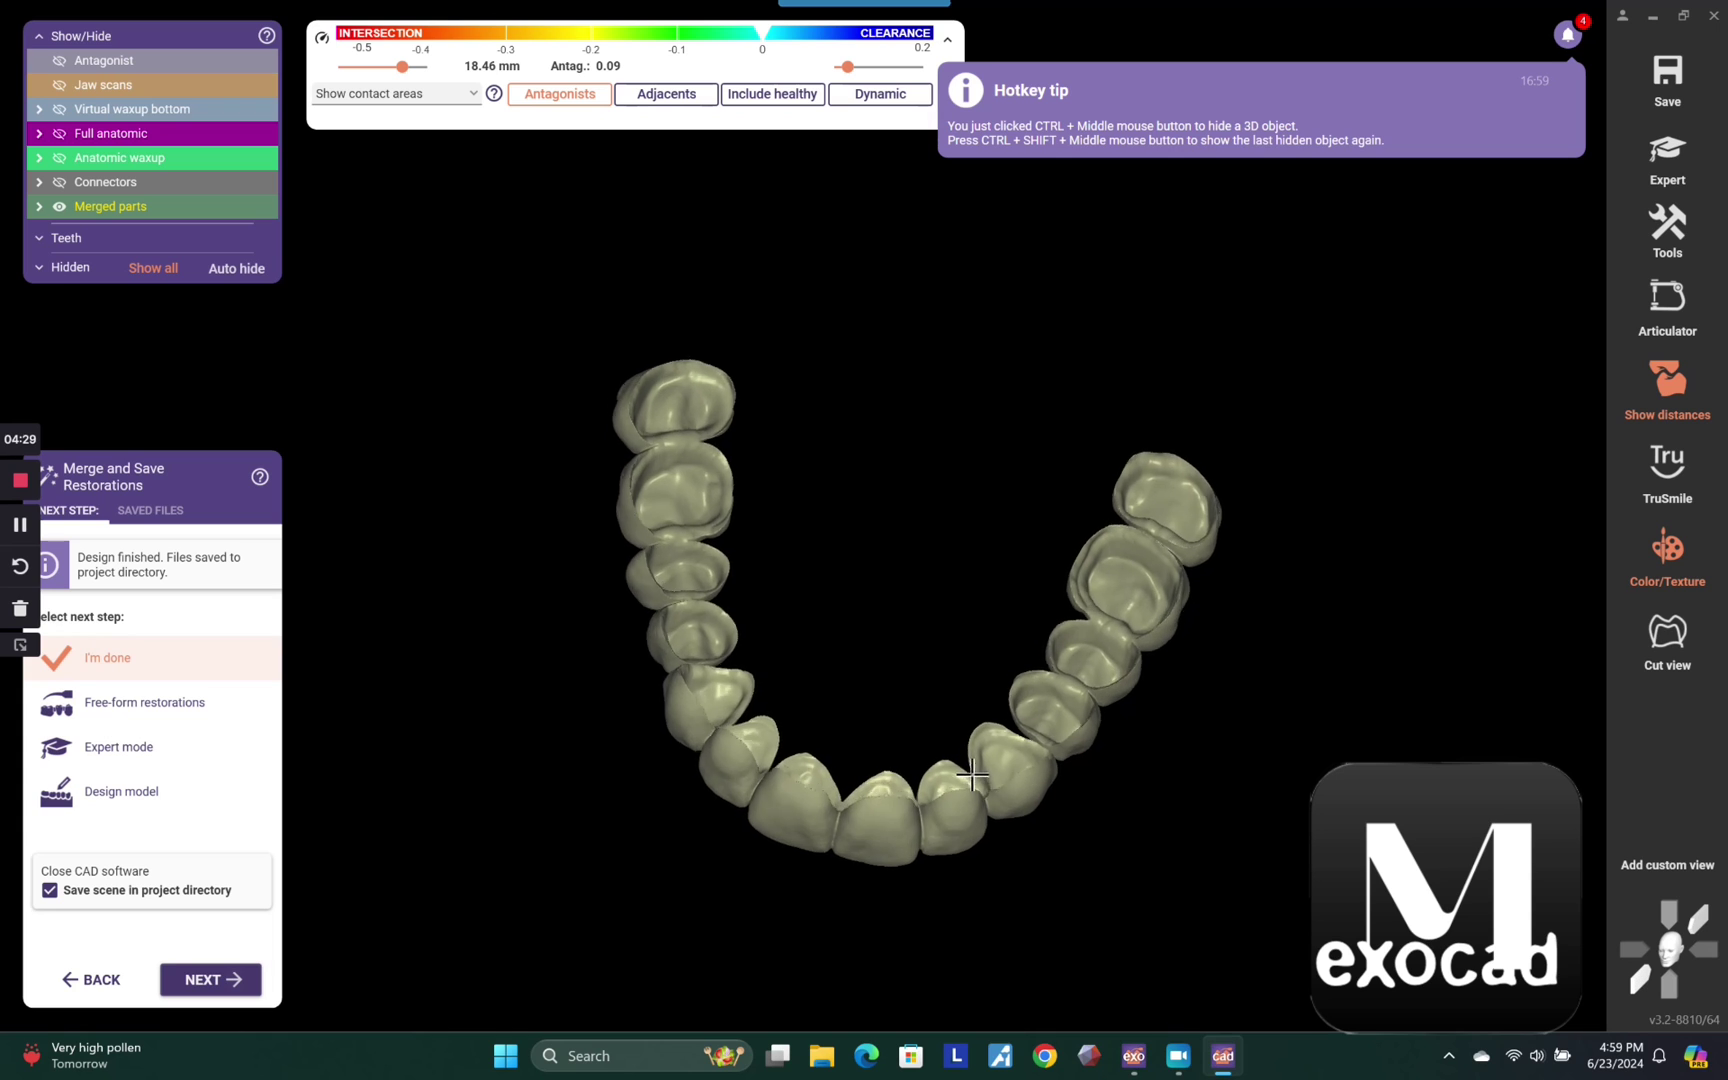
pyautogui.scroll(-2, 958, 858)
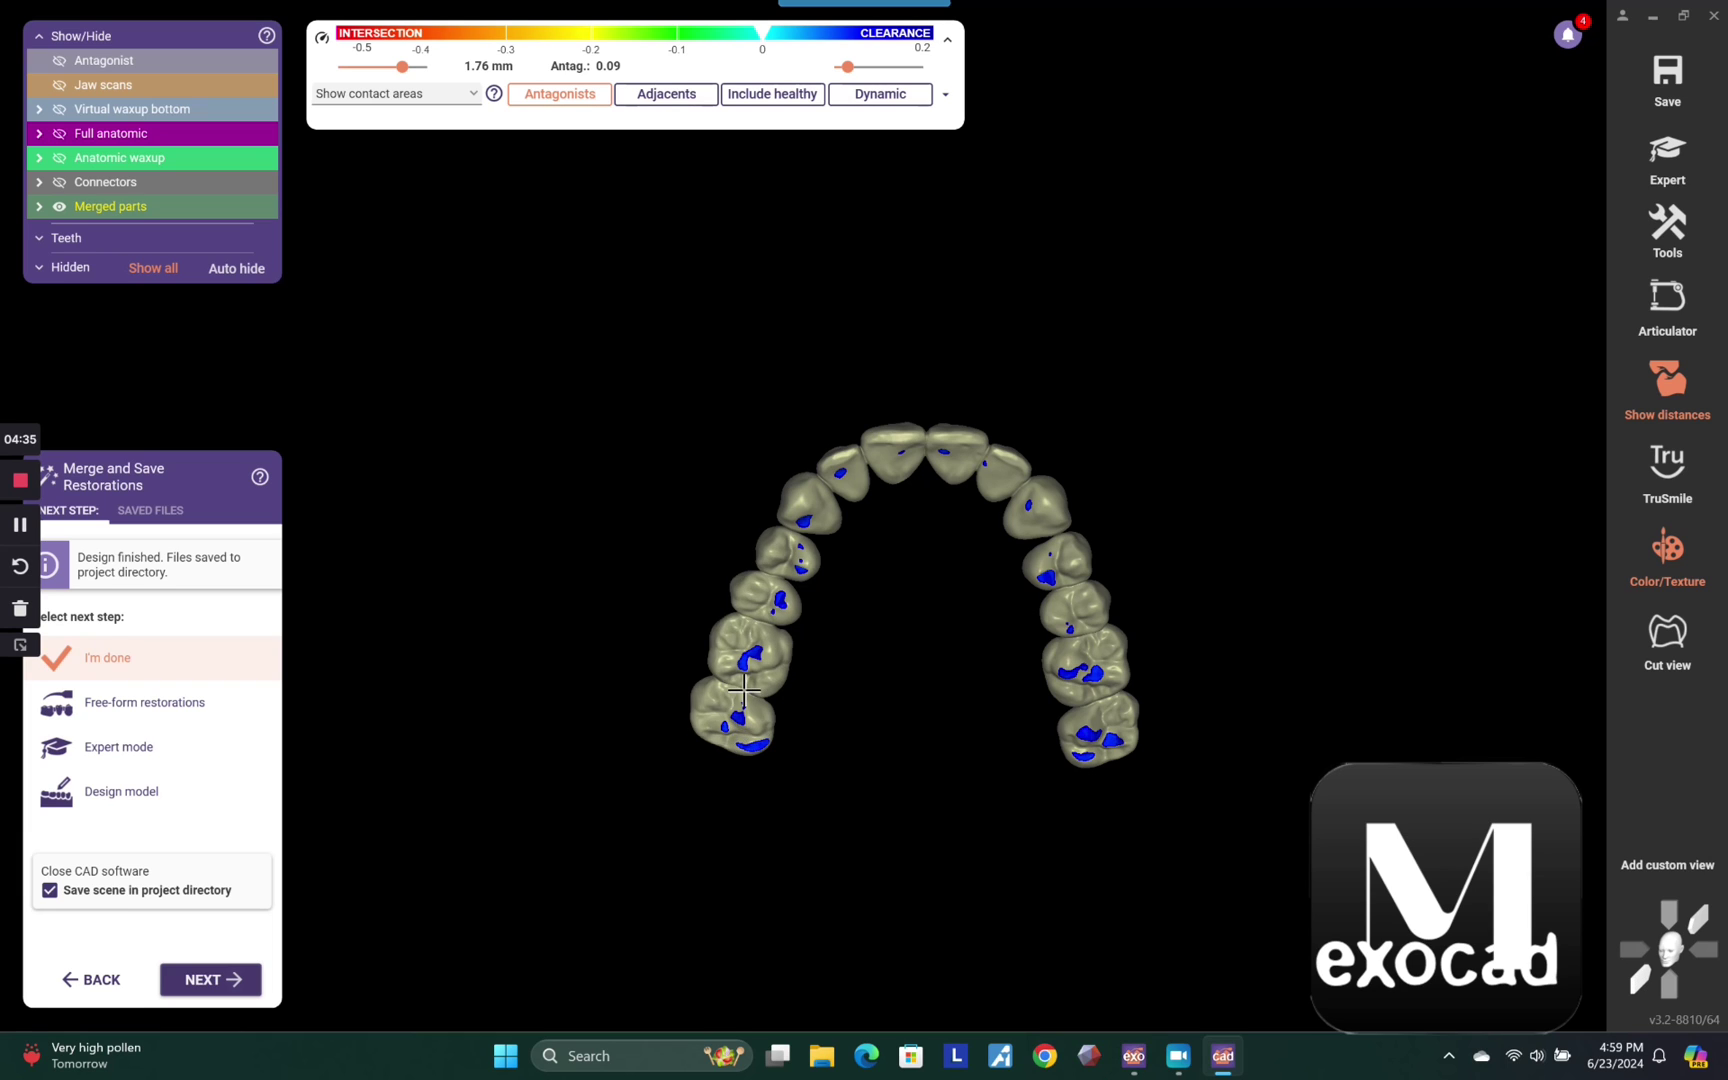
pyautogui.keyDown('ctrl'); pyautogui.keyDown('shift'); pyautogui.click(750, 655); pyautogui.keyUp('shift'); pyautogui.keyUp('ctrl')
pyautogui.keyDown('ctrl'); pyautogui.keyDown('shift'); pyautogui.click(1085, 673); pyautogui.keyUp('shift'); pyautogui.keyUp('ctrl')
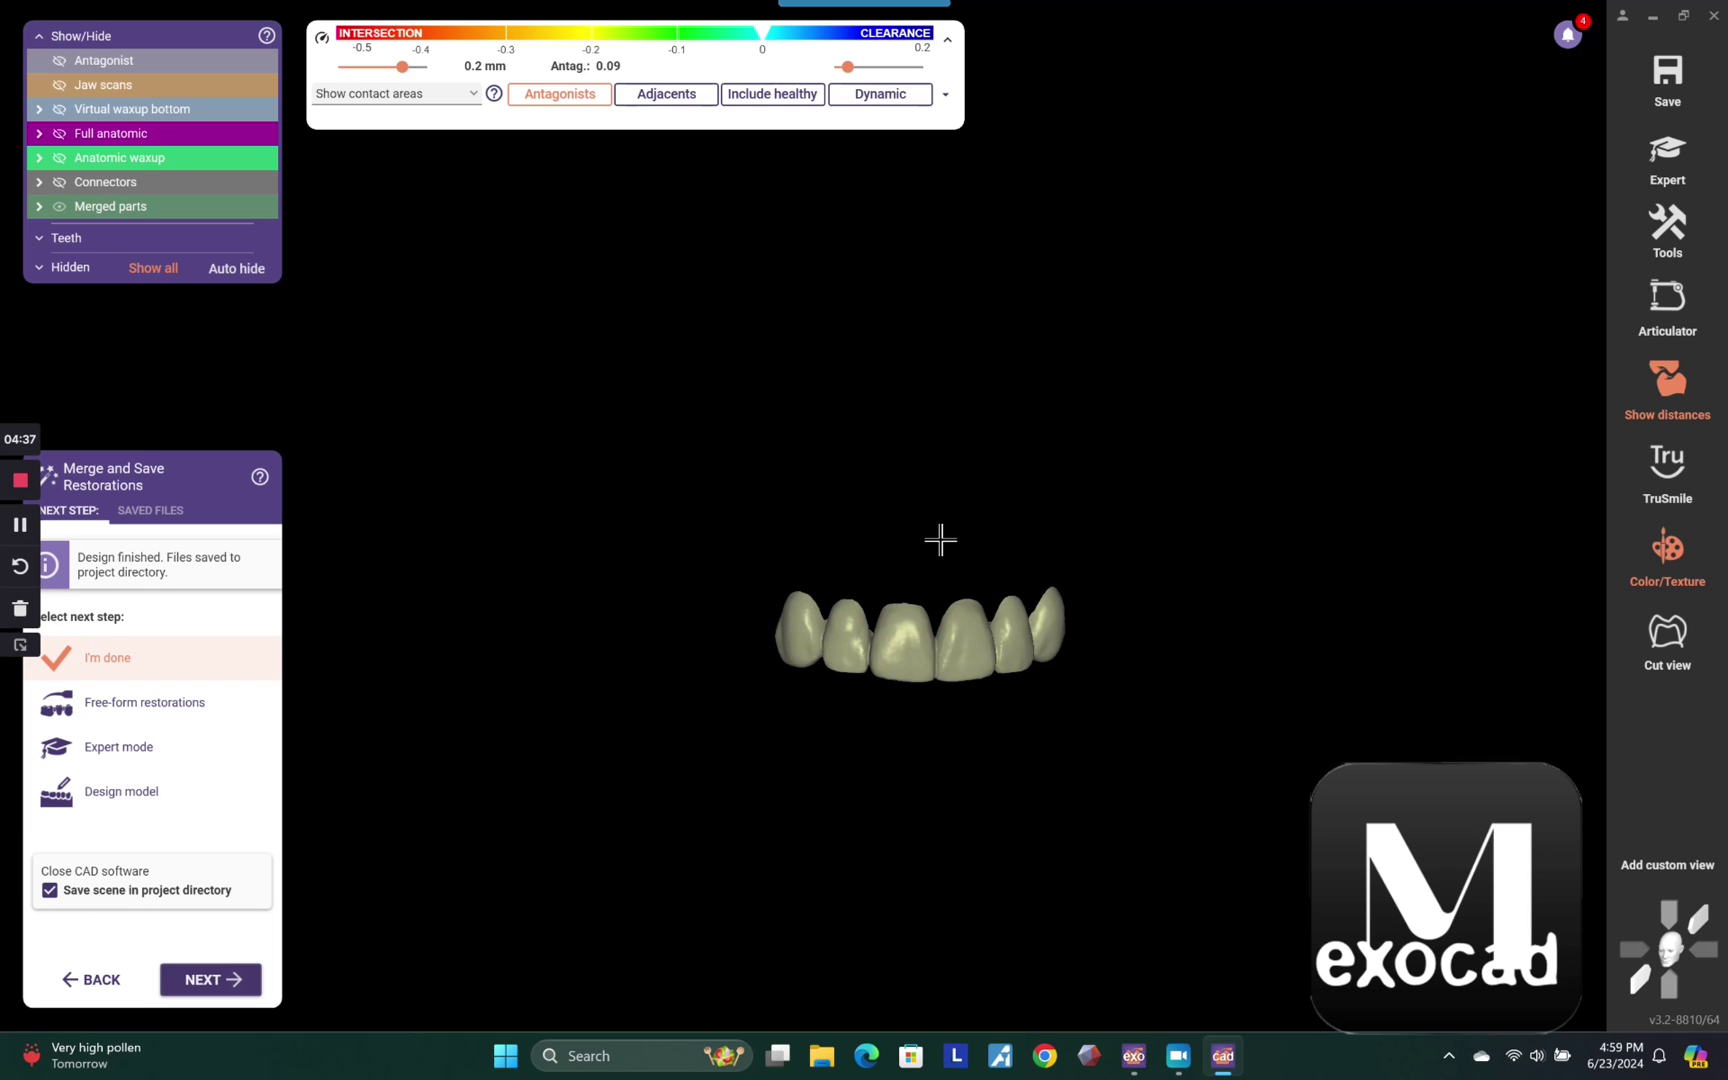
pyautogui.rightClick(1252, 390)
# Export only the visible front-teeth segment as Plain STL 'anterior' in Downloads, default coordinates.
pyautogui.click(1305, 545)
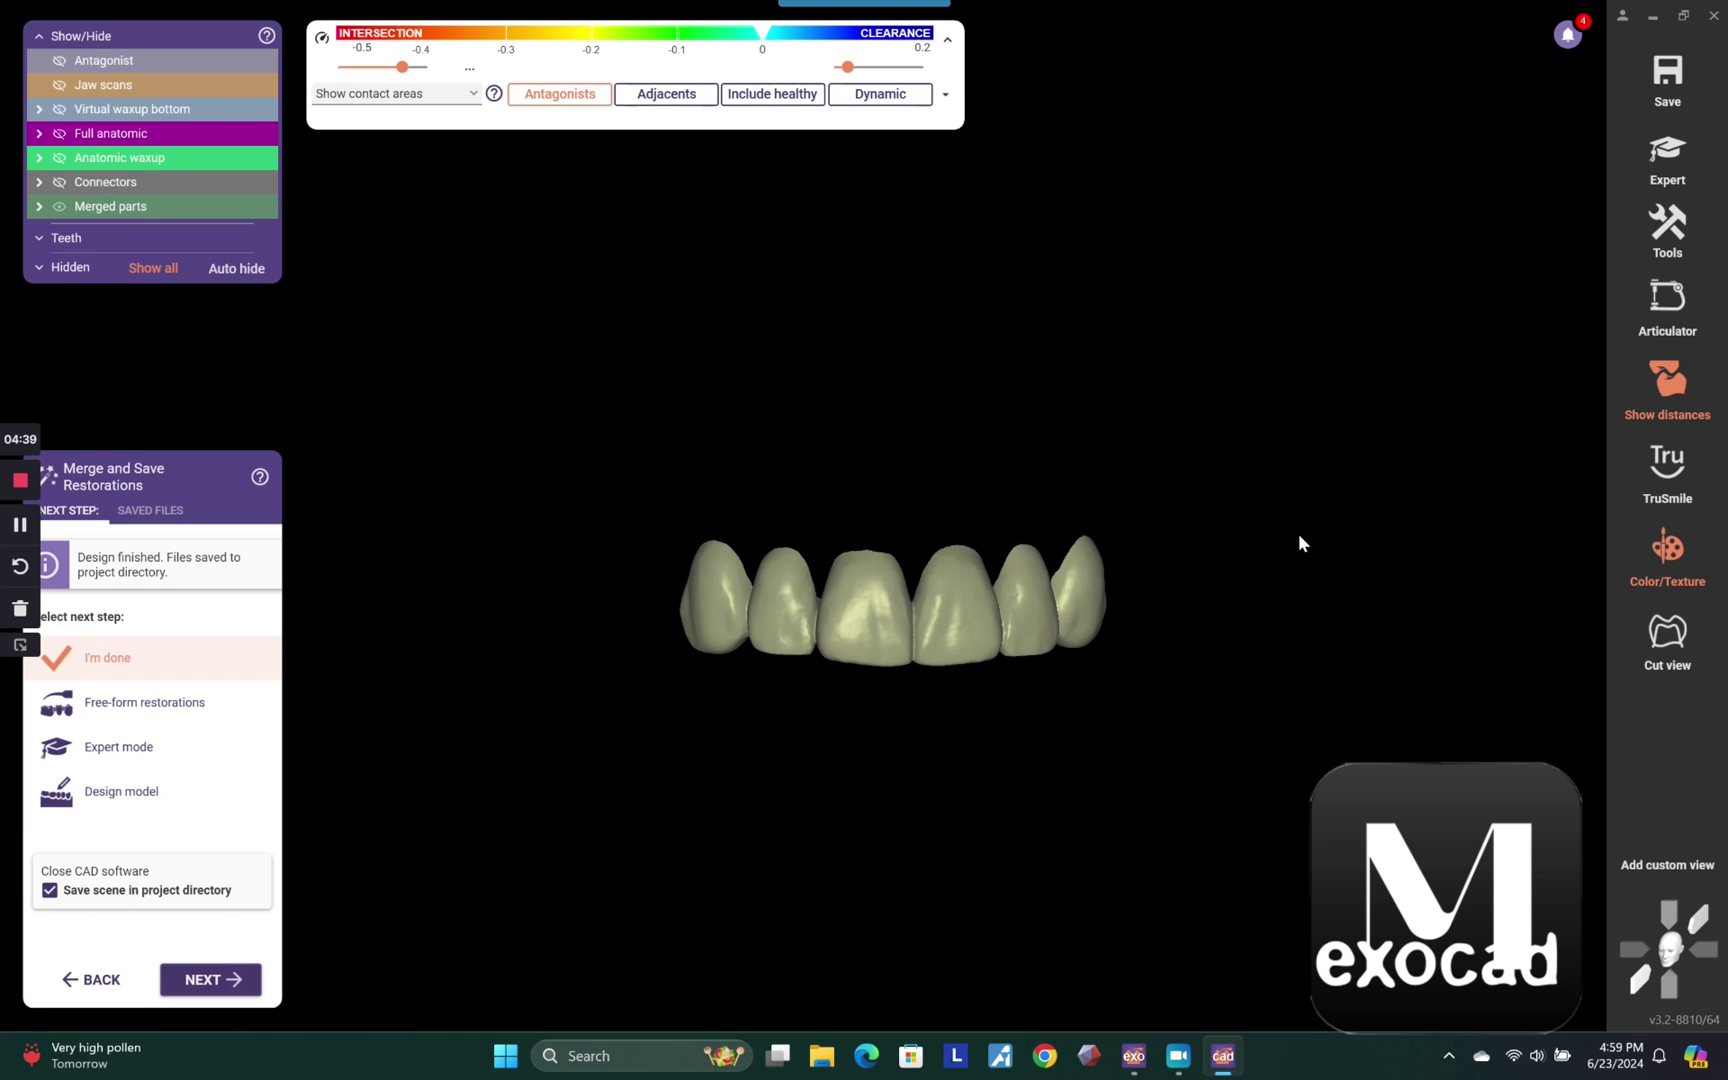
pyautogui.click(88, 227)
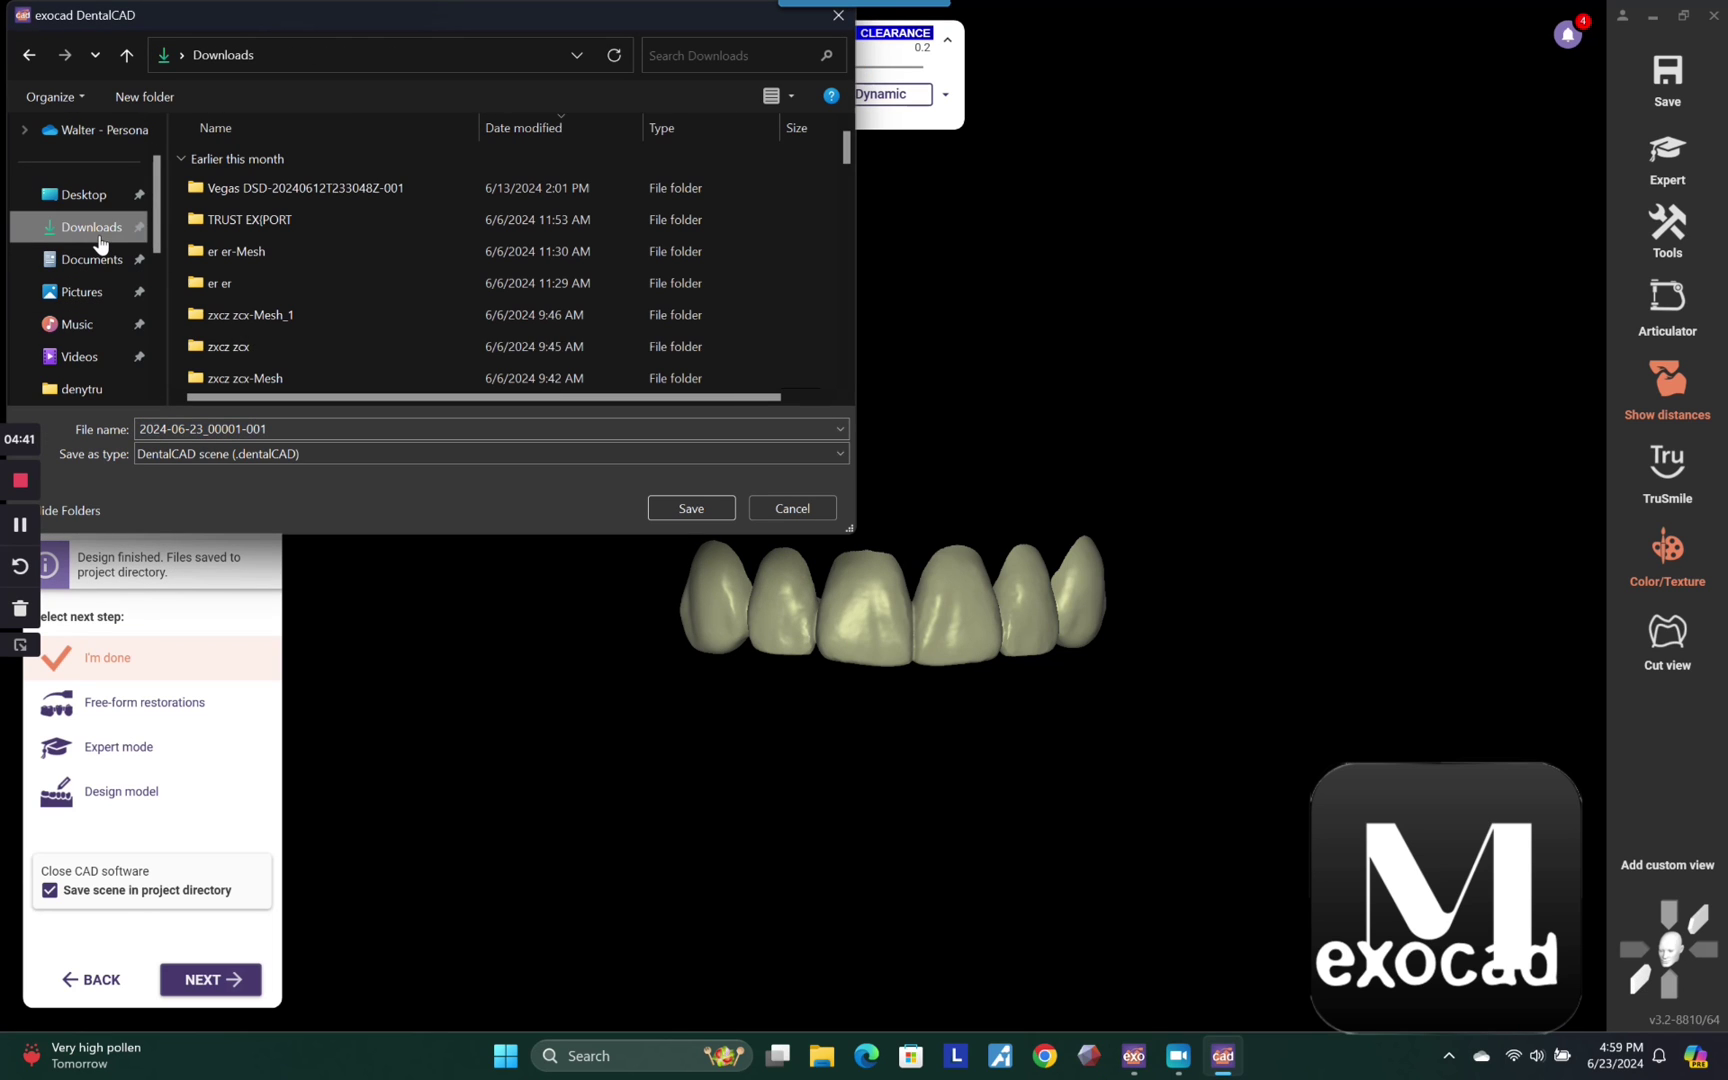
pyautogui.click(239, 455)
pyautogui.click(235, 491)
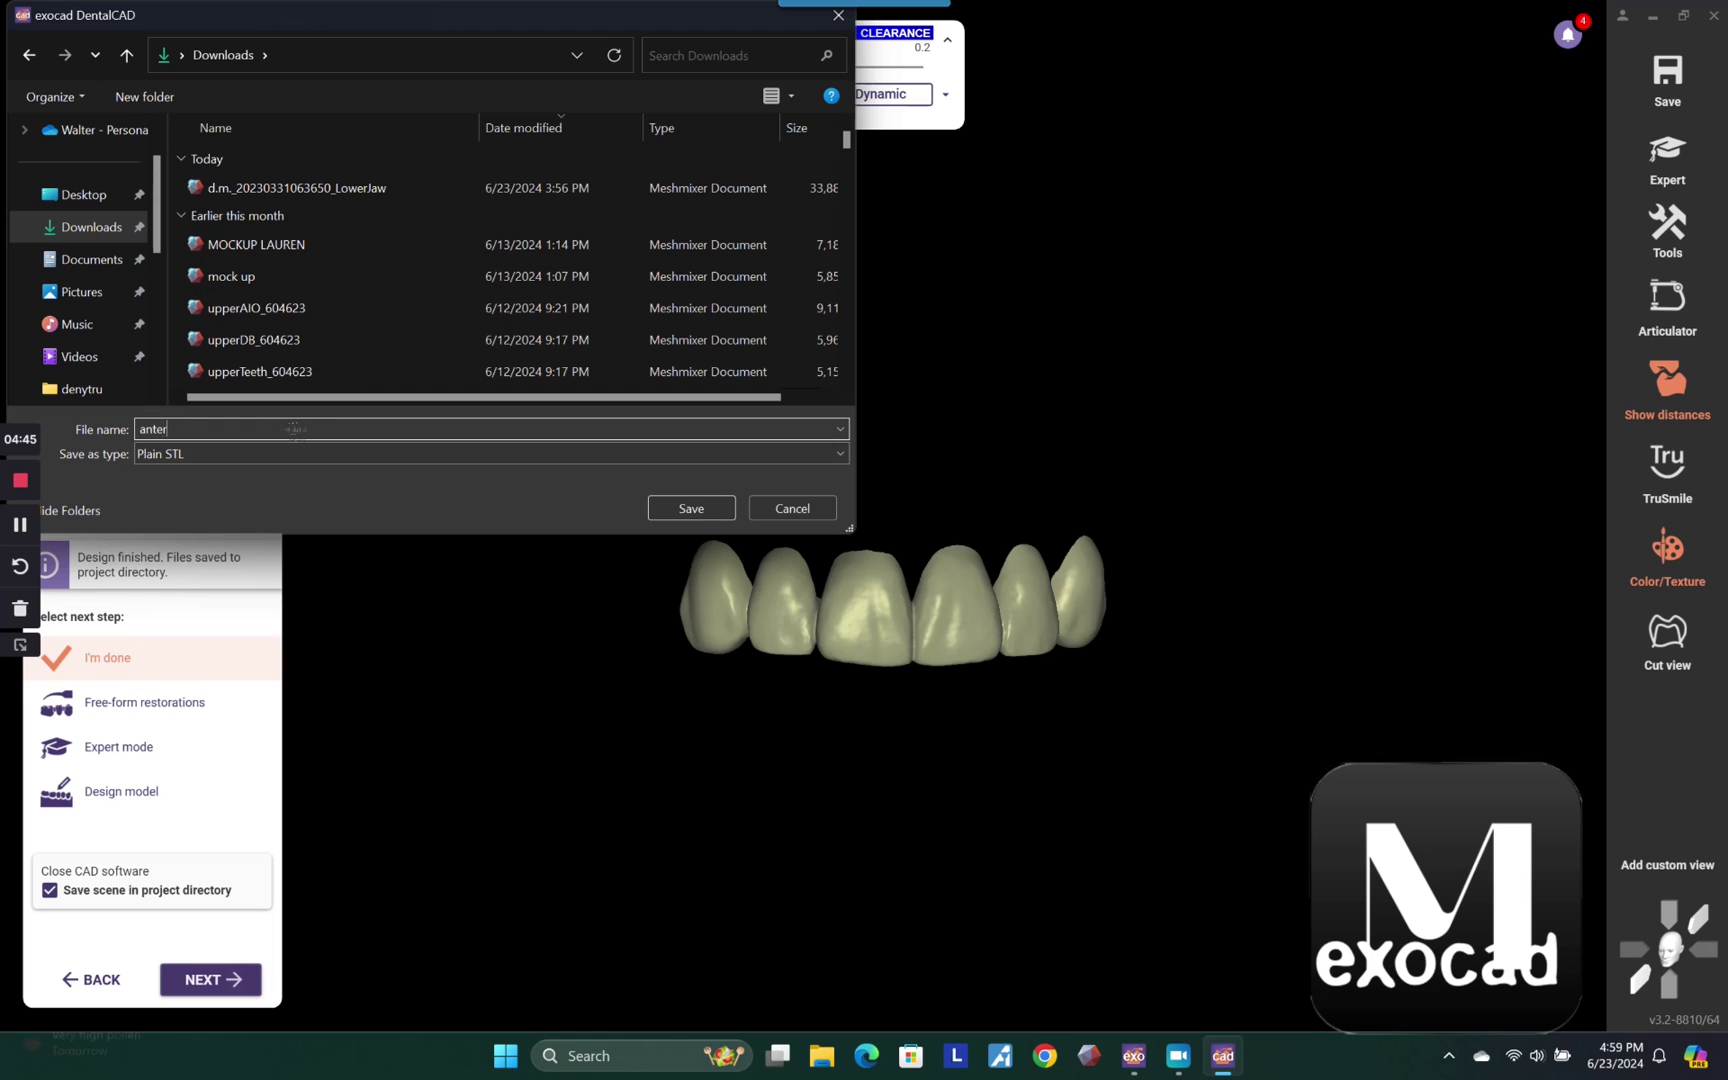
pyautogui.click(676, 504)
pyautogui.click(752, 614)
pyautogui.click(752, 614)
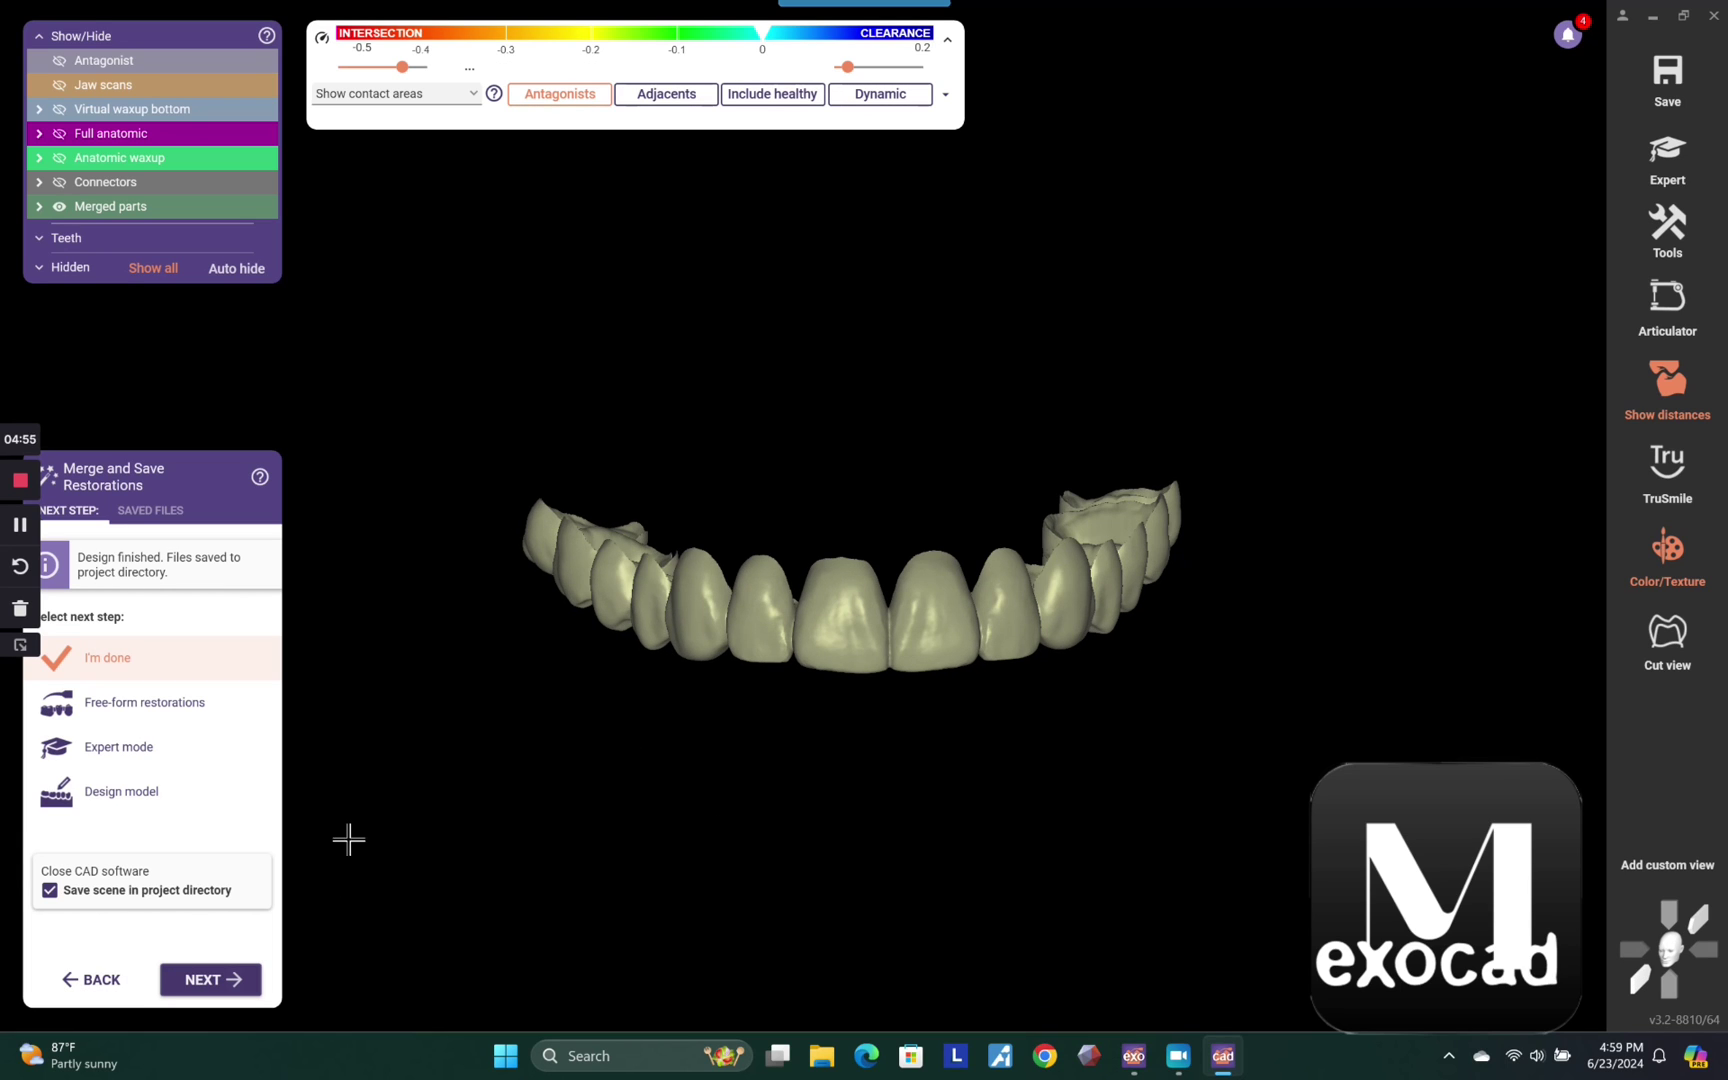
# Inspect the merged arch from below and the front, then continue in Expert mode.
pyautogui.moveTo(824, 800); pyautogui.dragTo(633, 708, button='right')
pyautogui.moveTo(563, 757); pyautogui.dragTo(587, 795, button='right')
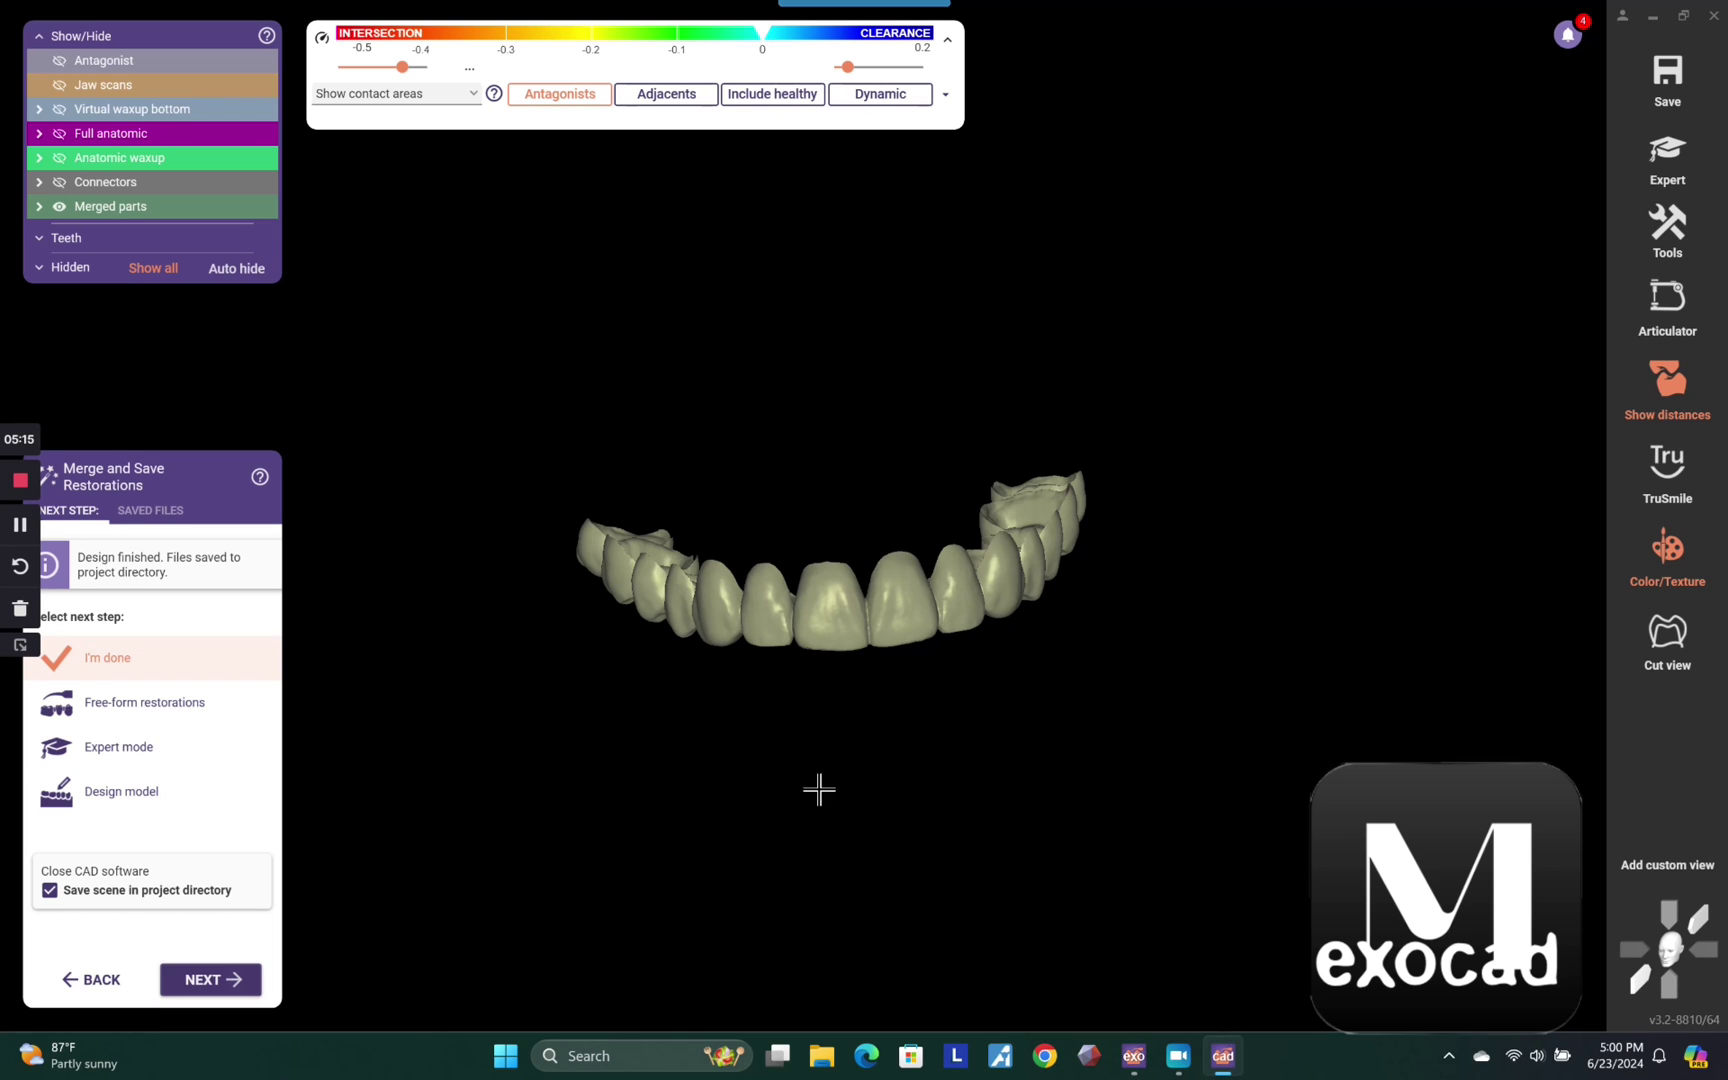
pyautogui.click(118, 747)
# Select all teeth 17–27 and delete their Waxup parts.
pyautogui.click(205, 975)
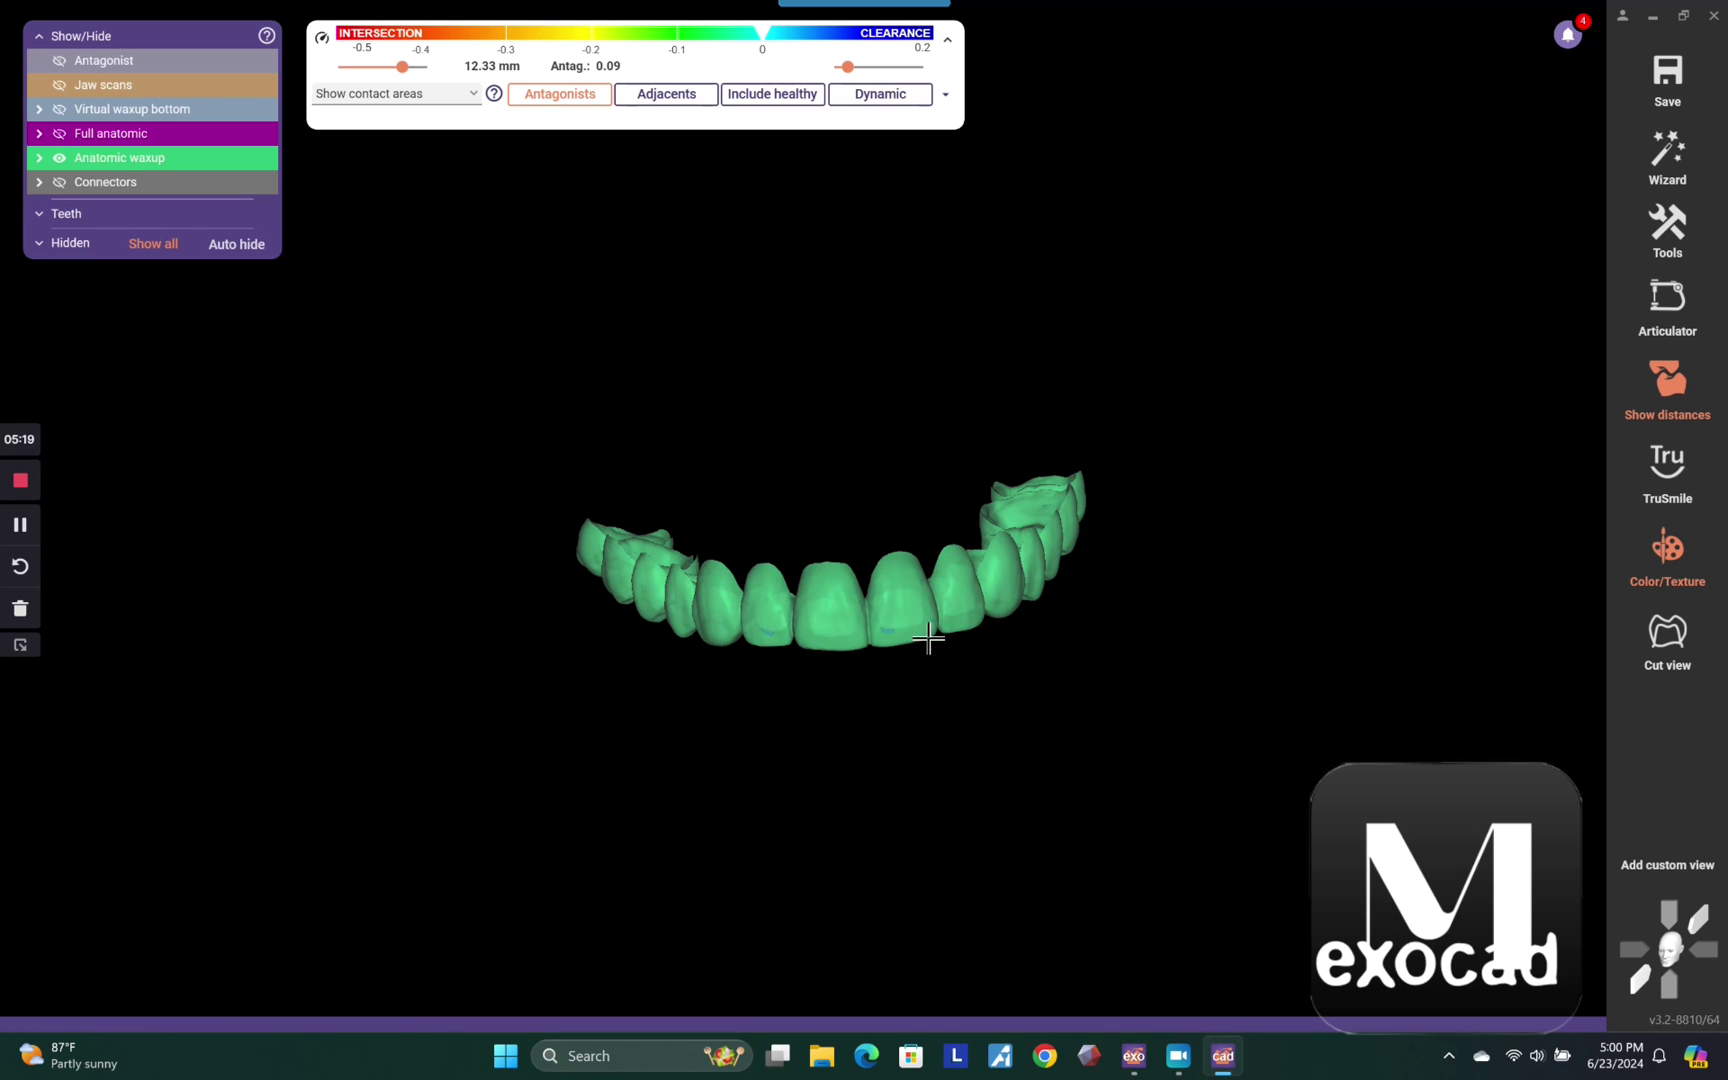
pyautogui.click(650, 580)
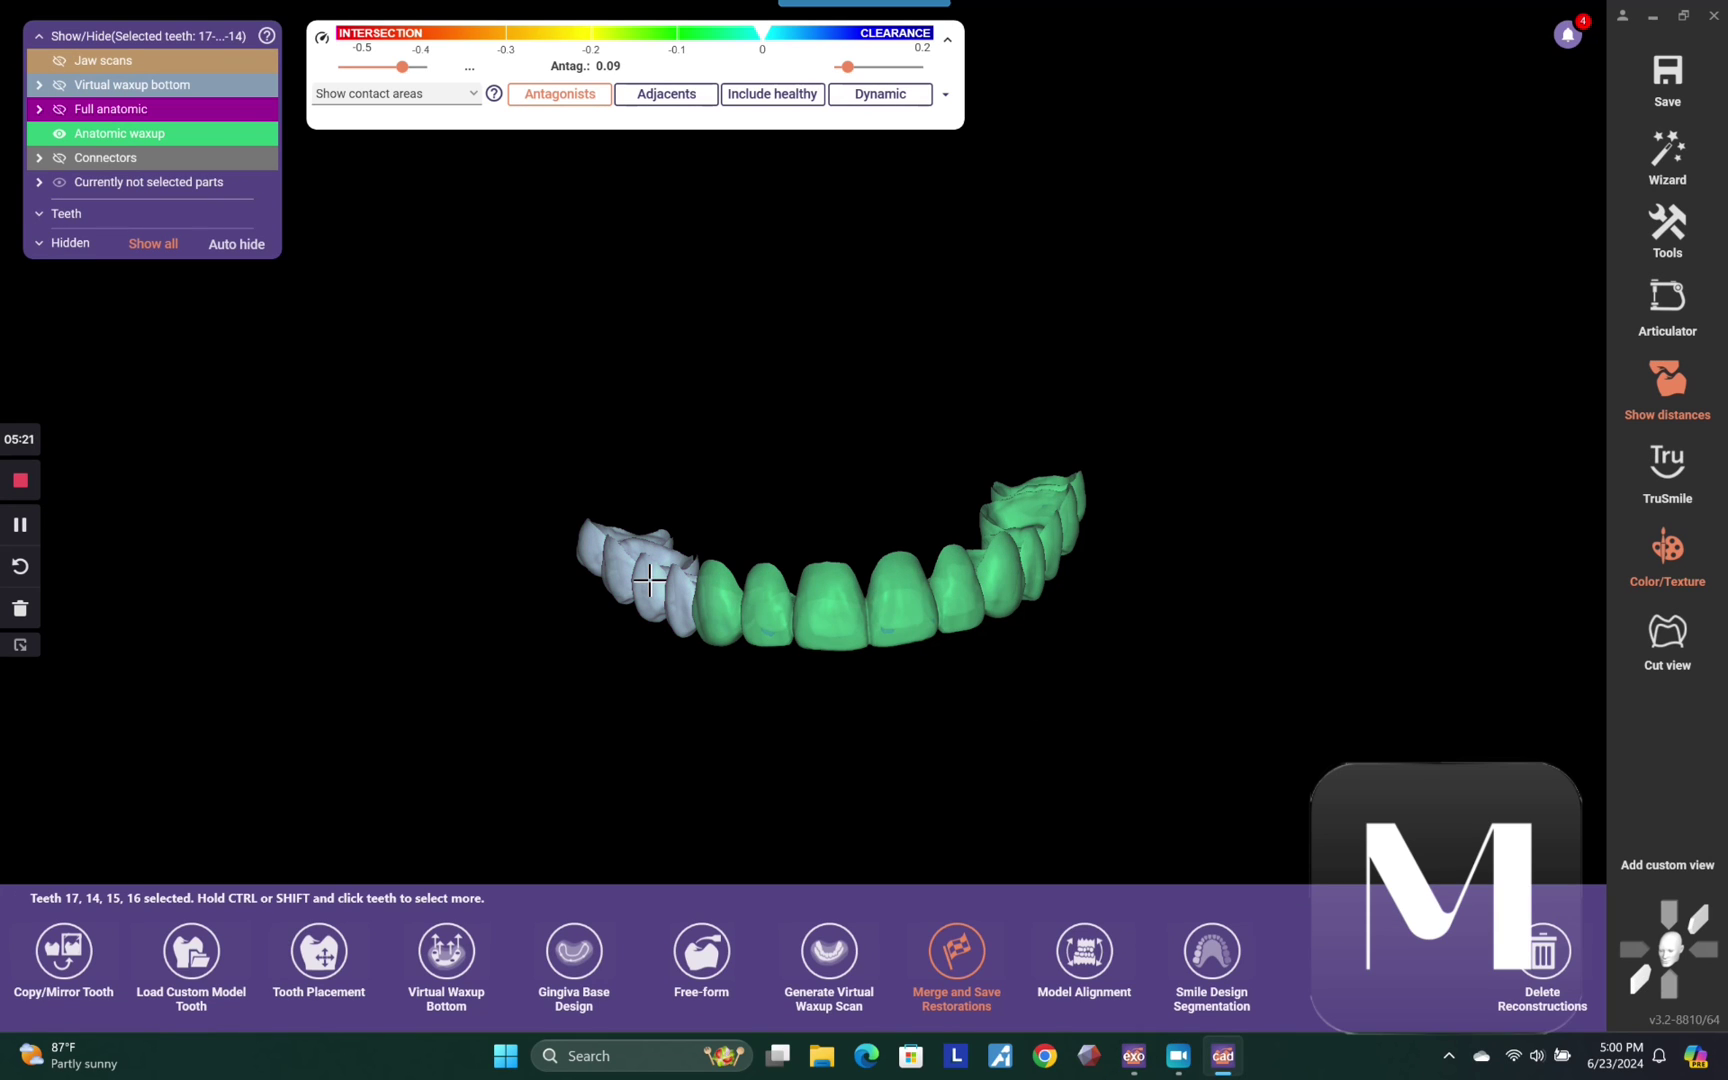
pyautogui.keyDown('shift'); pyautogui.click(1008, 576); pyautogui.keyUp('shift')
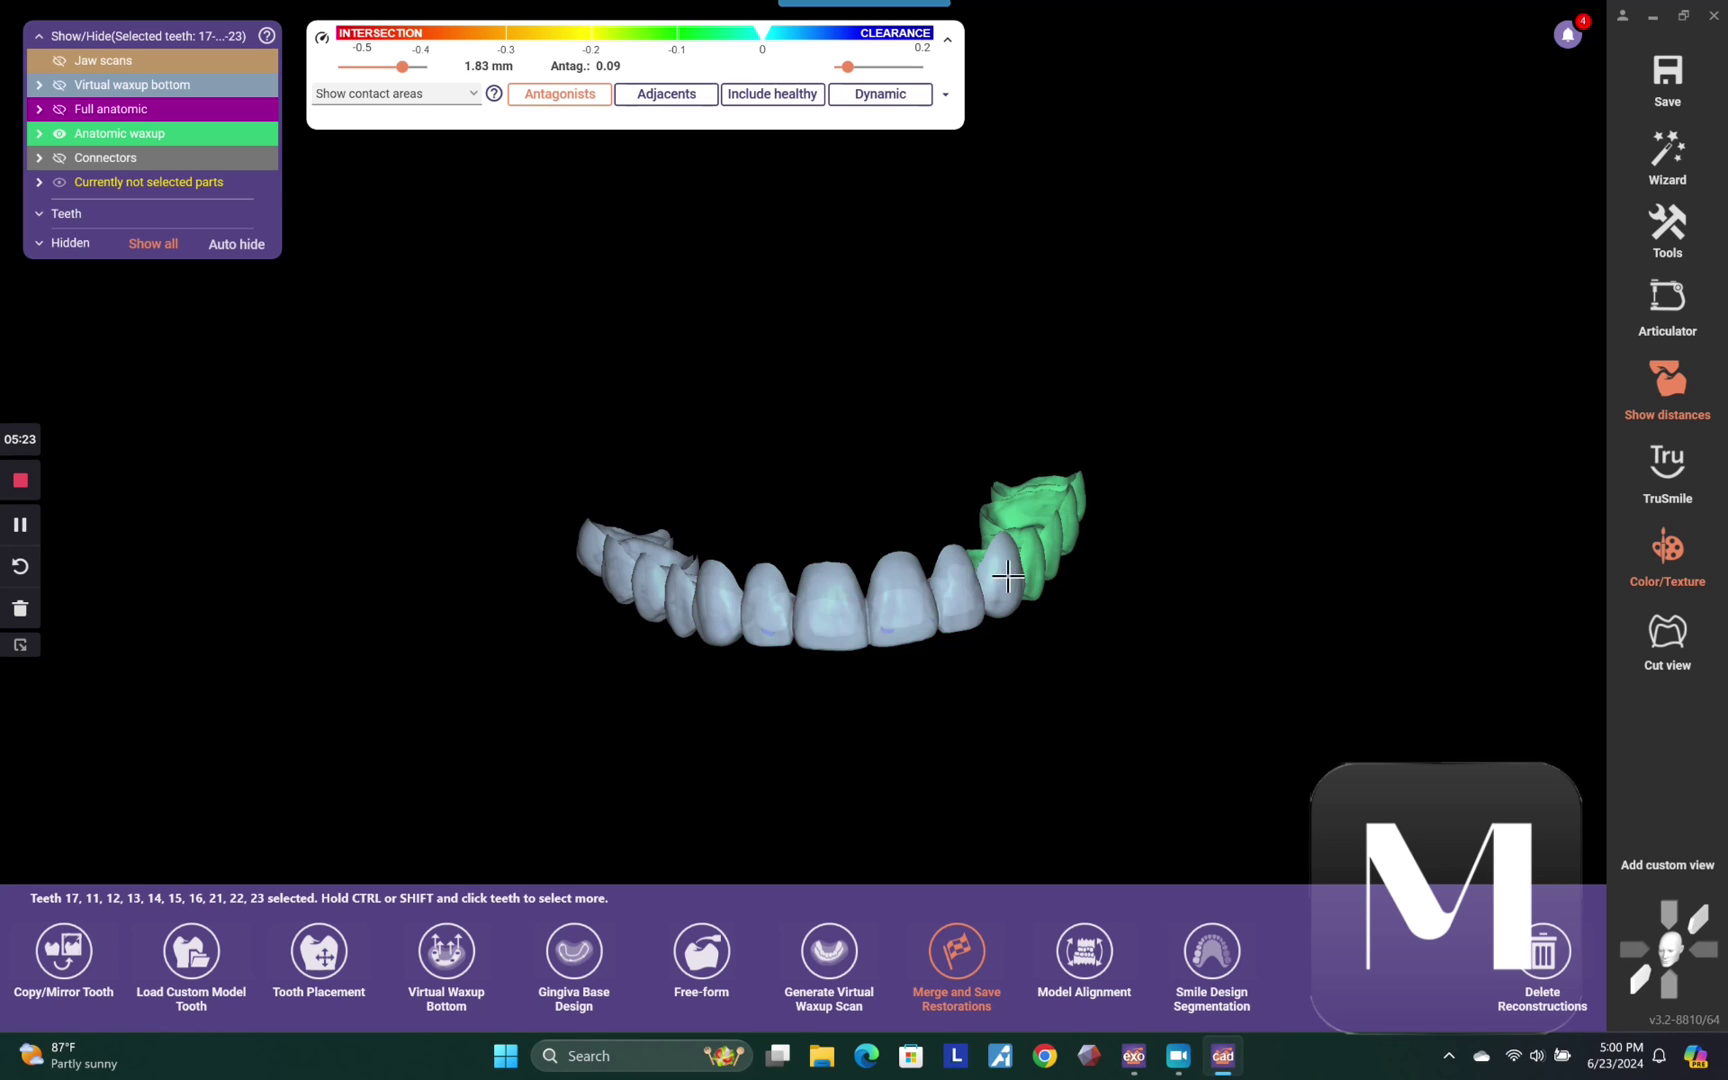
pyautogui.keyDown('shift'); pyautogui.click(1008, 576); pyautogui.keyUp('shift')
pyautogui.press('Delete')
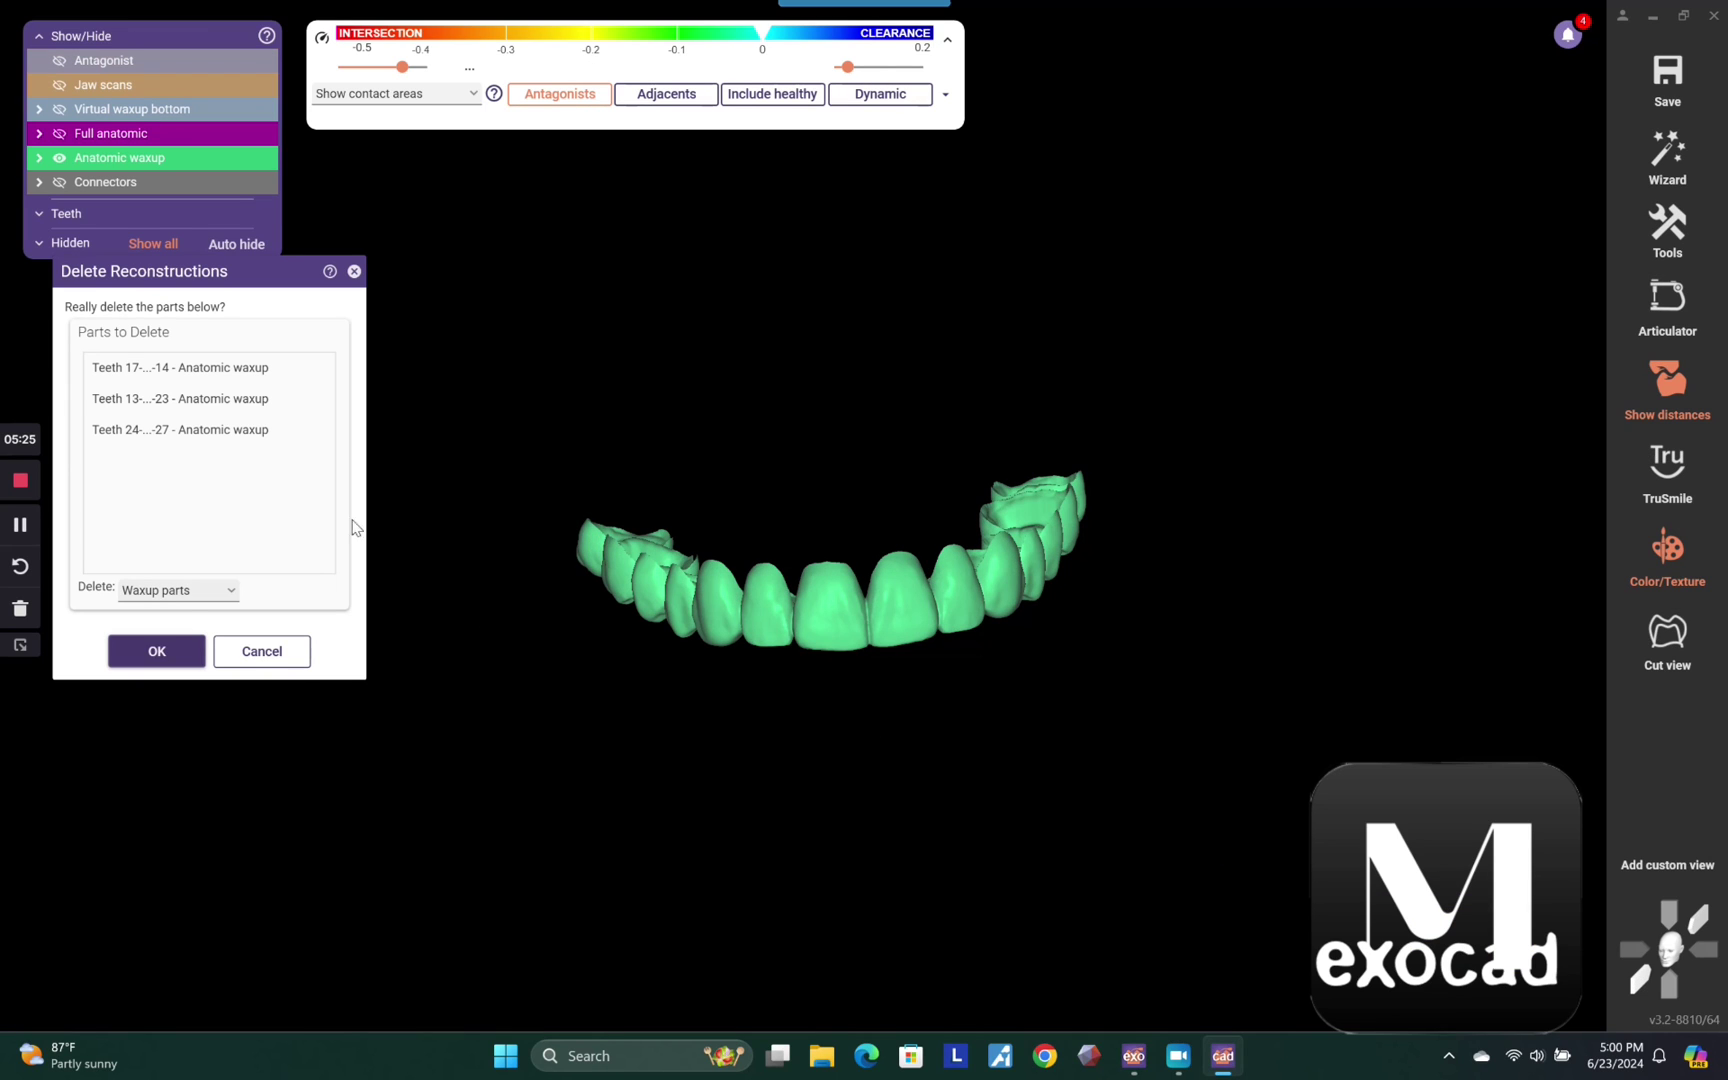
pyautogui.click(182, 592)
pyautogui.click(375, 587)
pyautogui.click(129, 651)
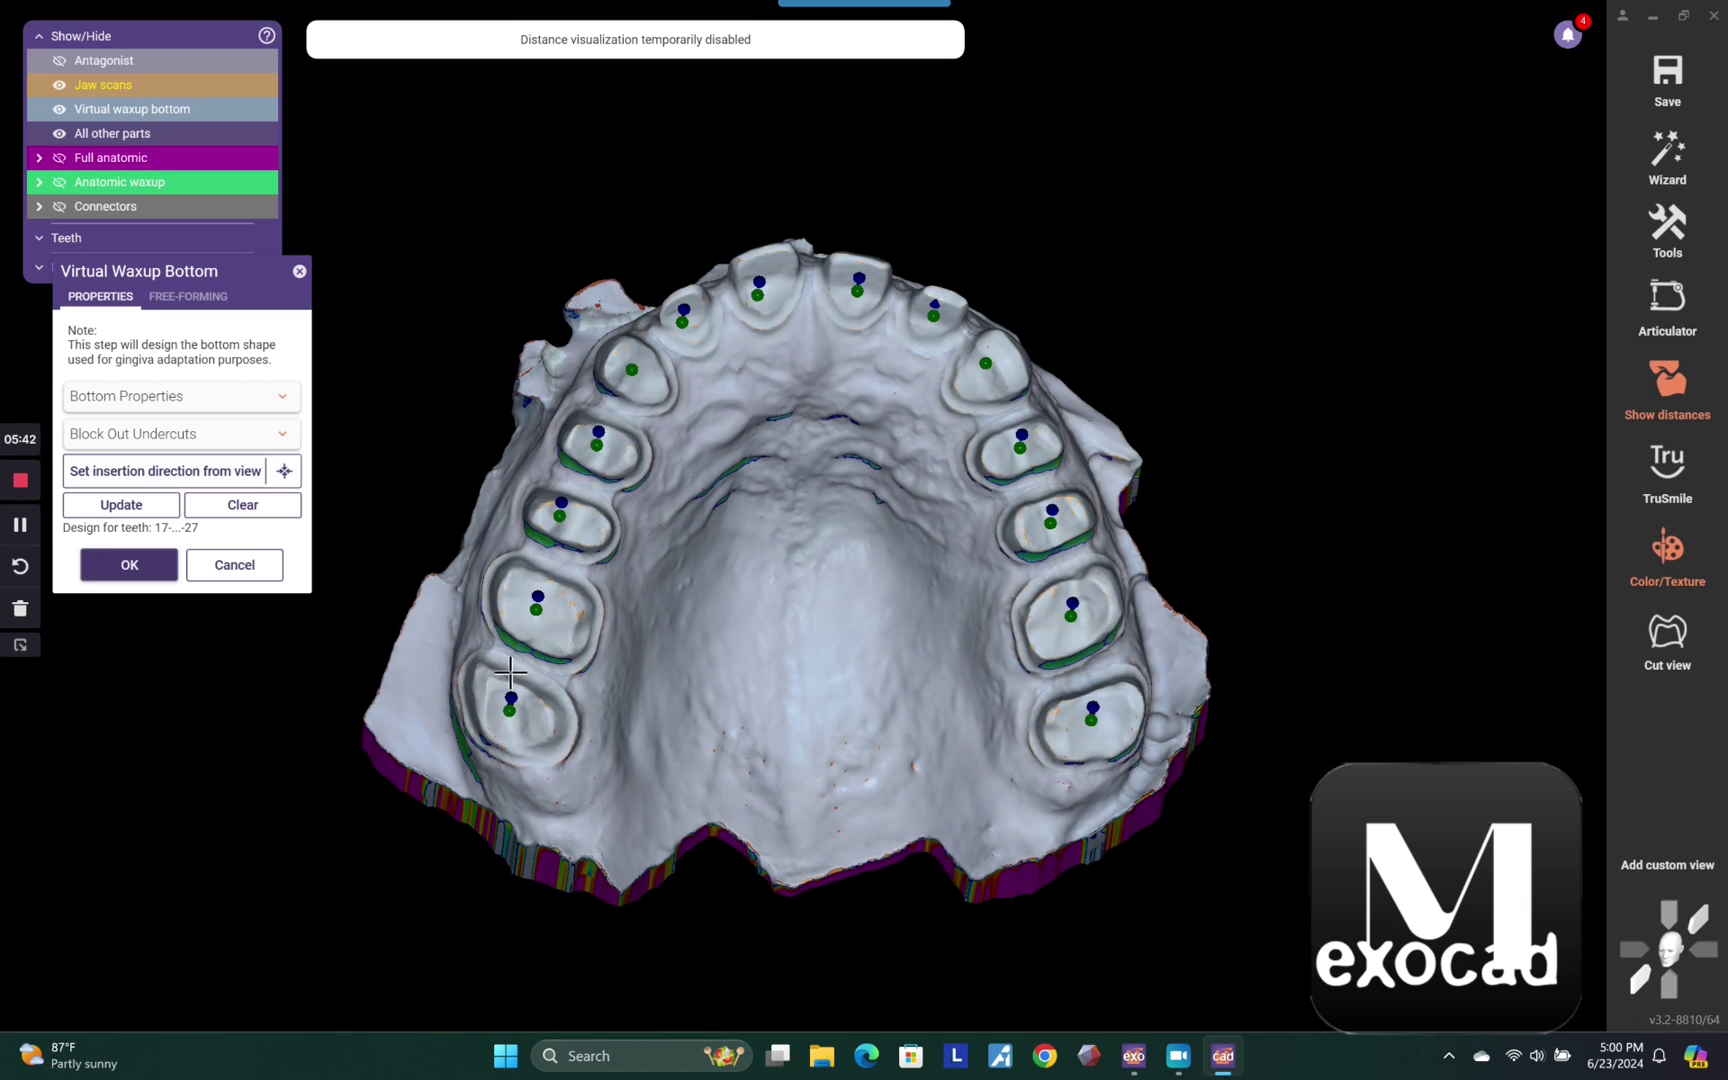
# Update the virtual waxup bottom for teeth 17–27, showing blue antagonist contact areas.
pyautogui.click(121, 504)
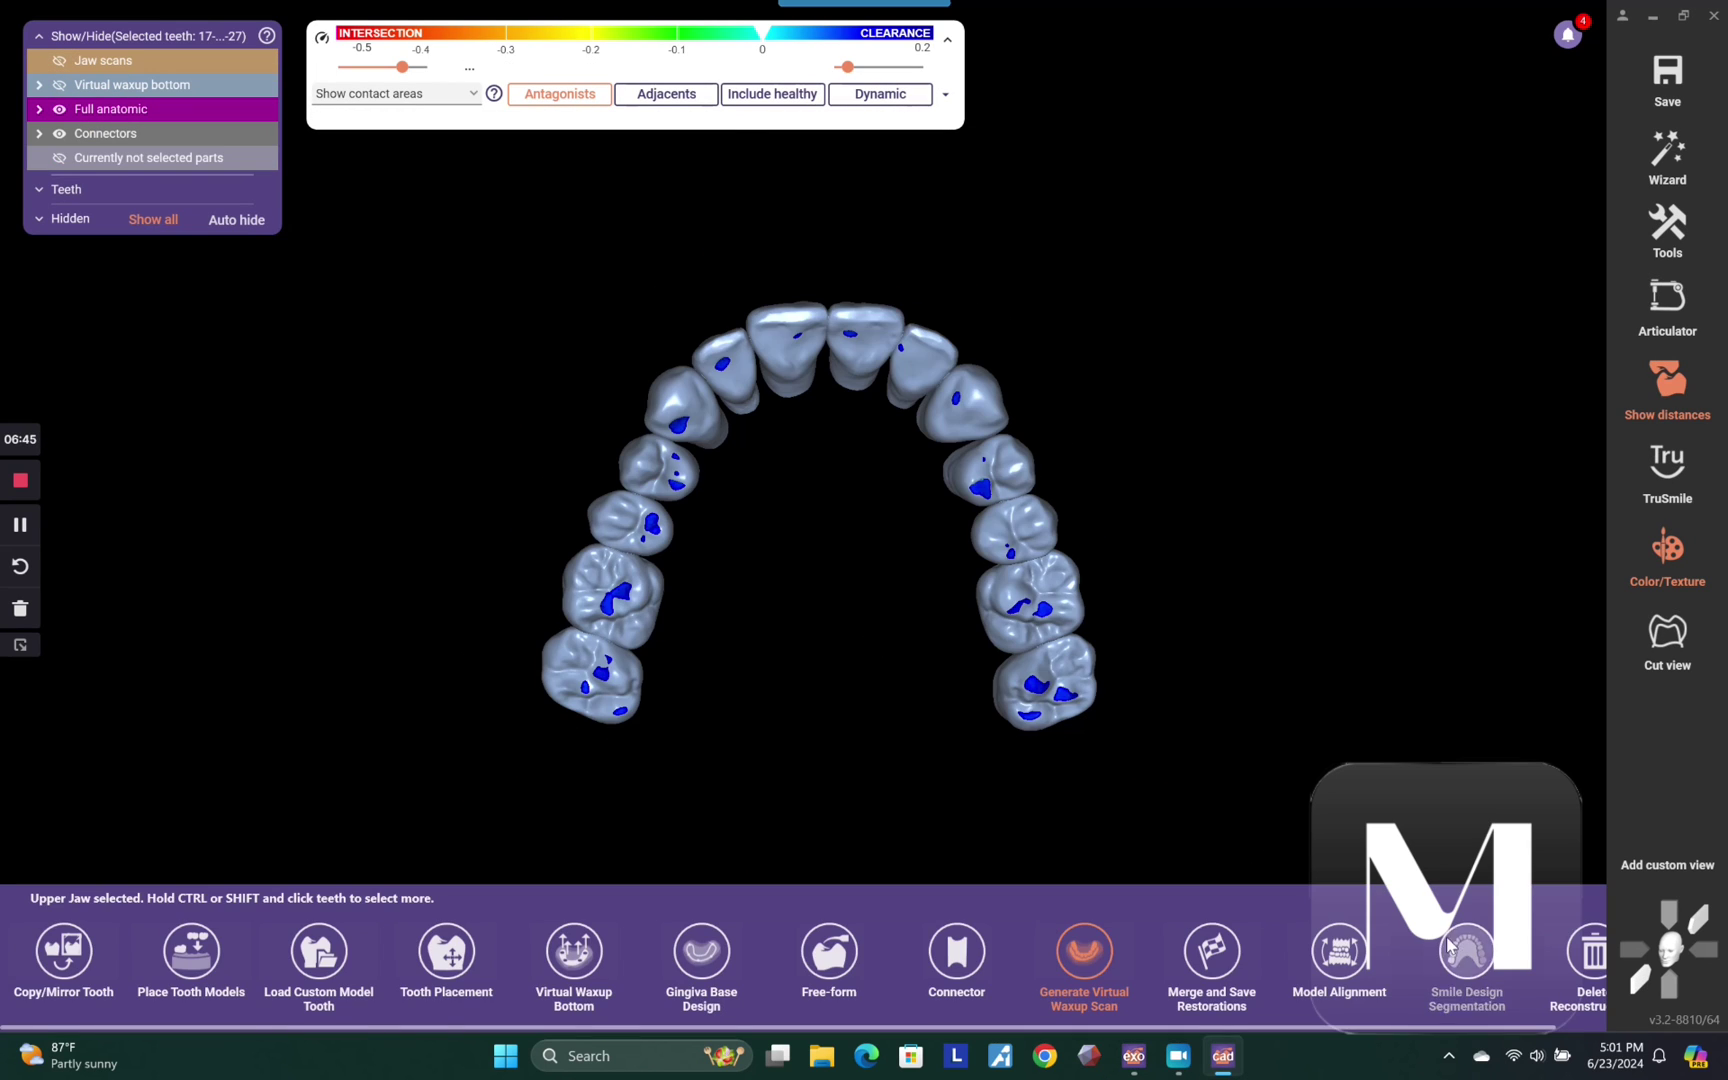
# Hard-cut the full-arch wax-up to the jaw scan in Free-form and accept the adapted design.
pyautogui.click(829, 951)
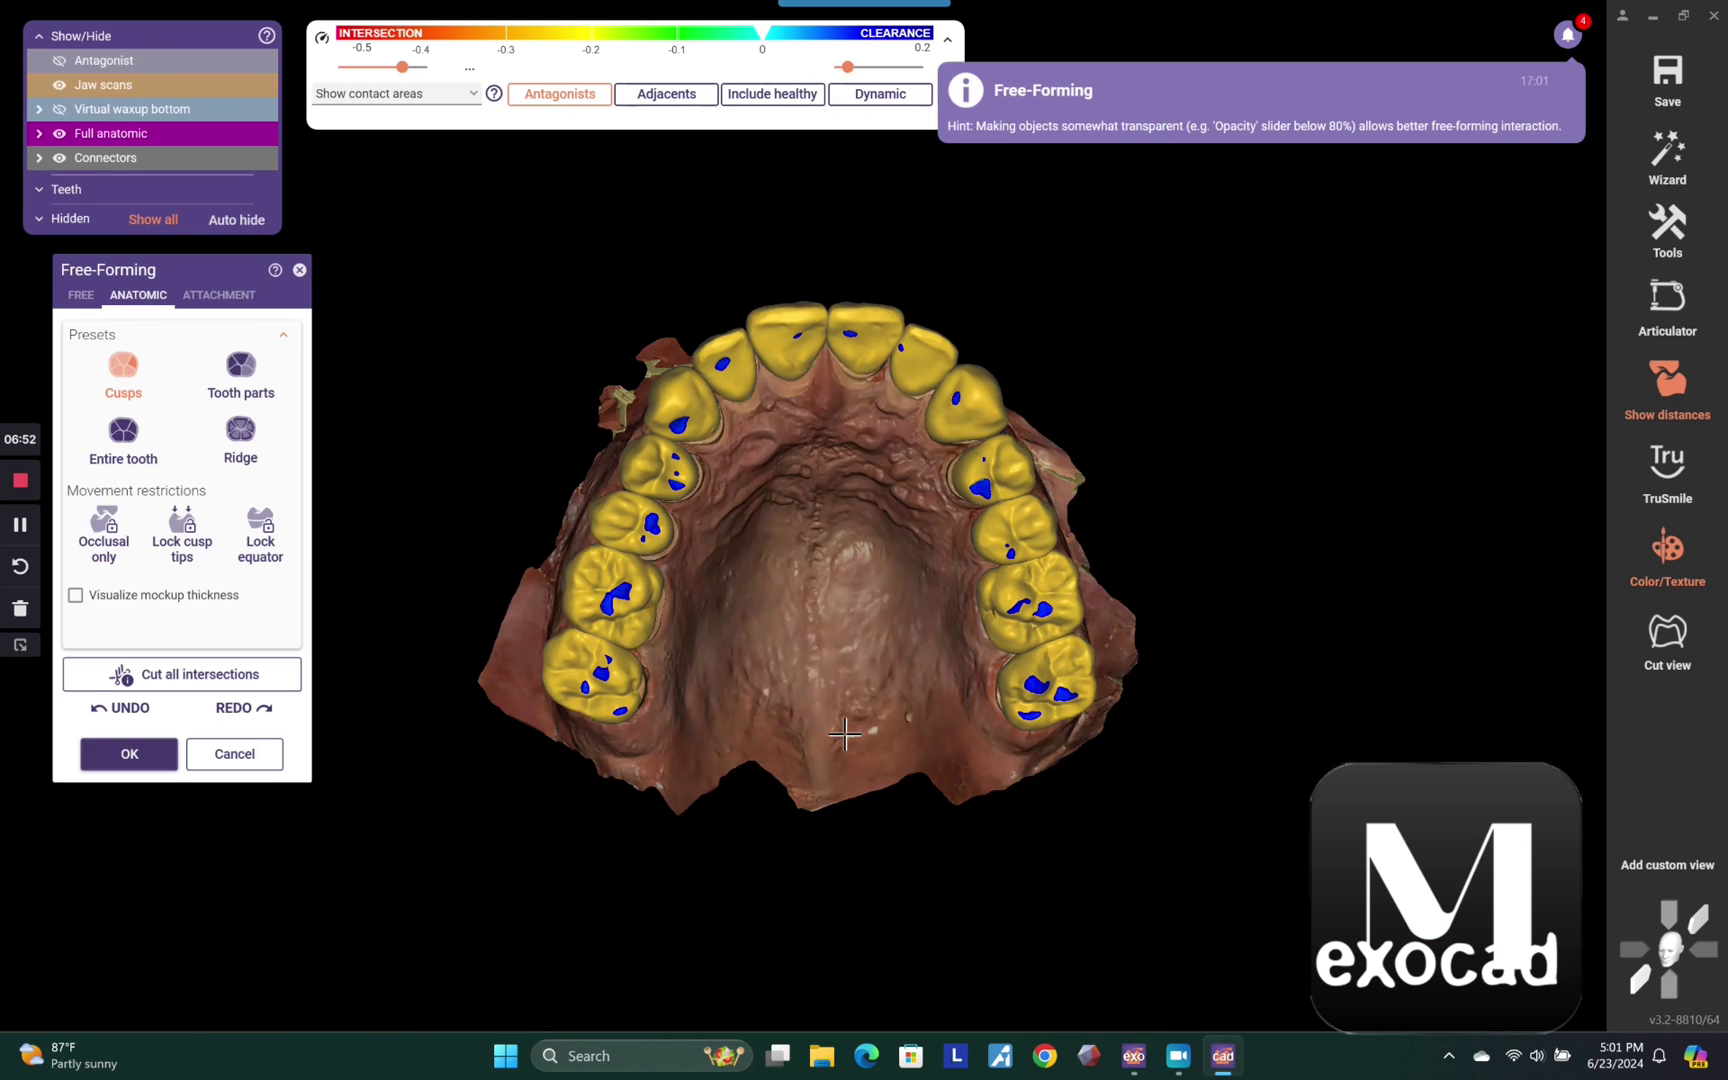
pyautogui.click(80, 294)
pyautogui.click(150, 444)
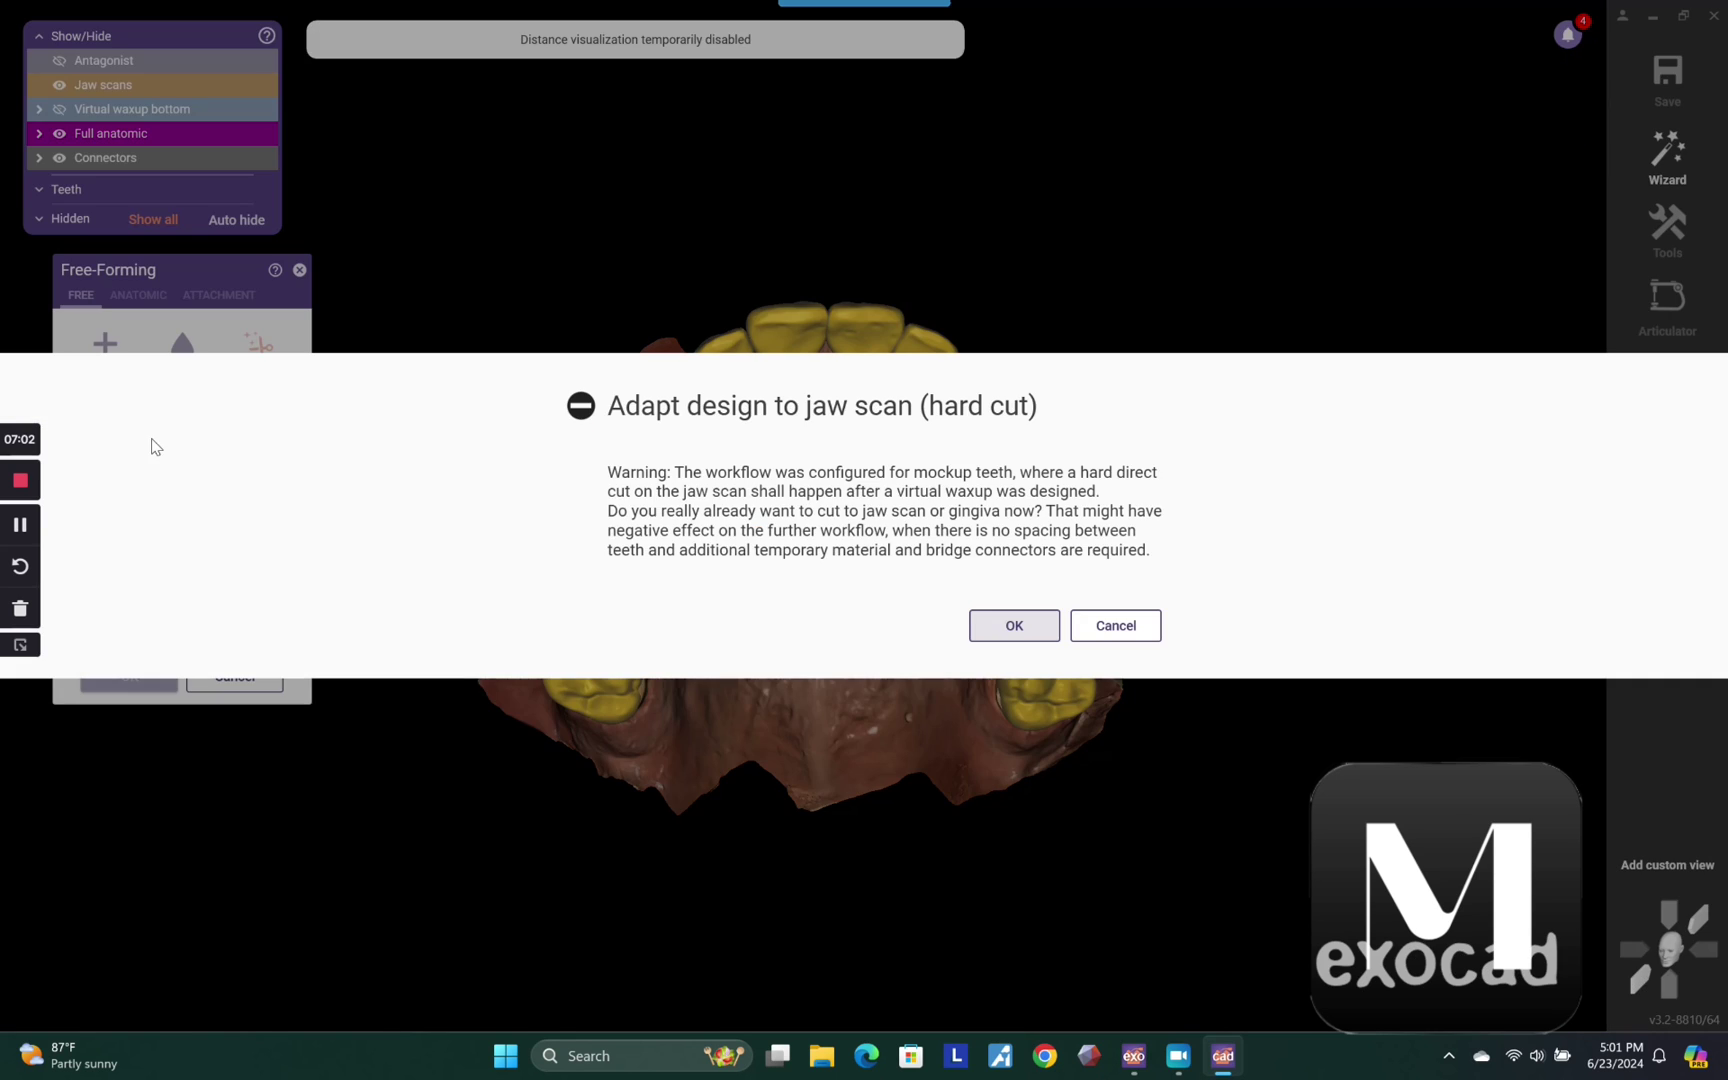
pyautogui.click(1010, 625)
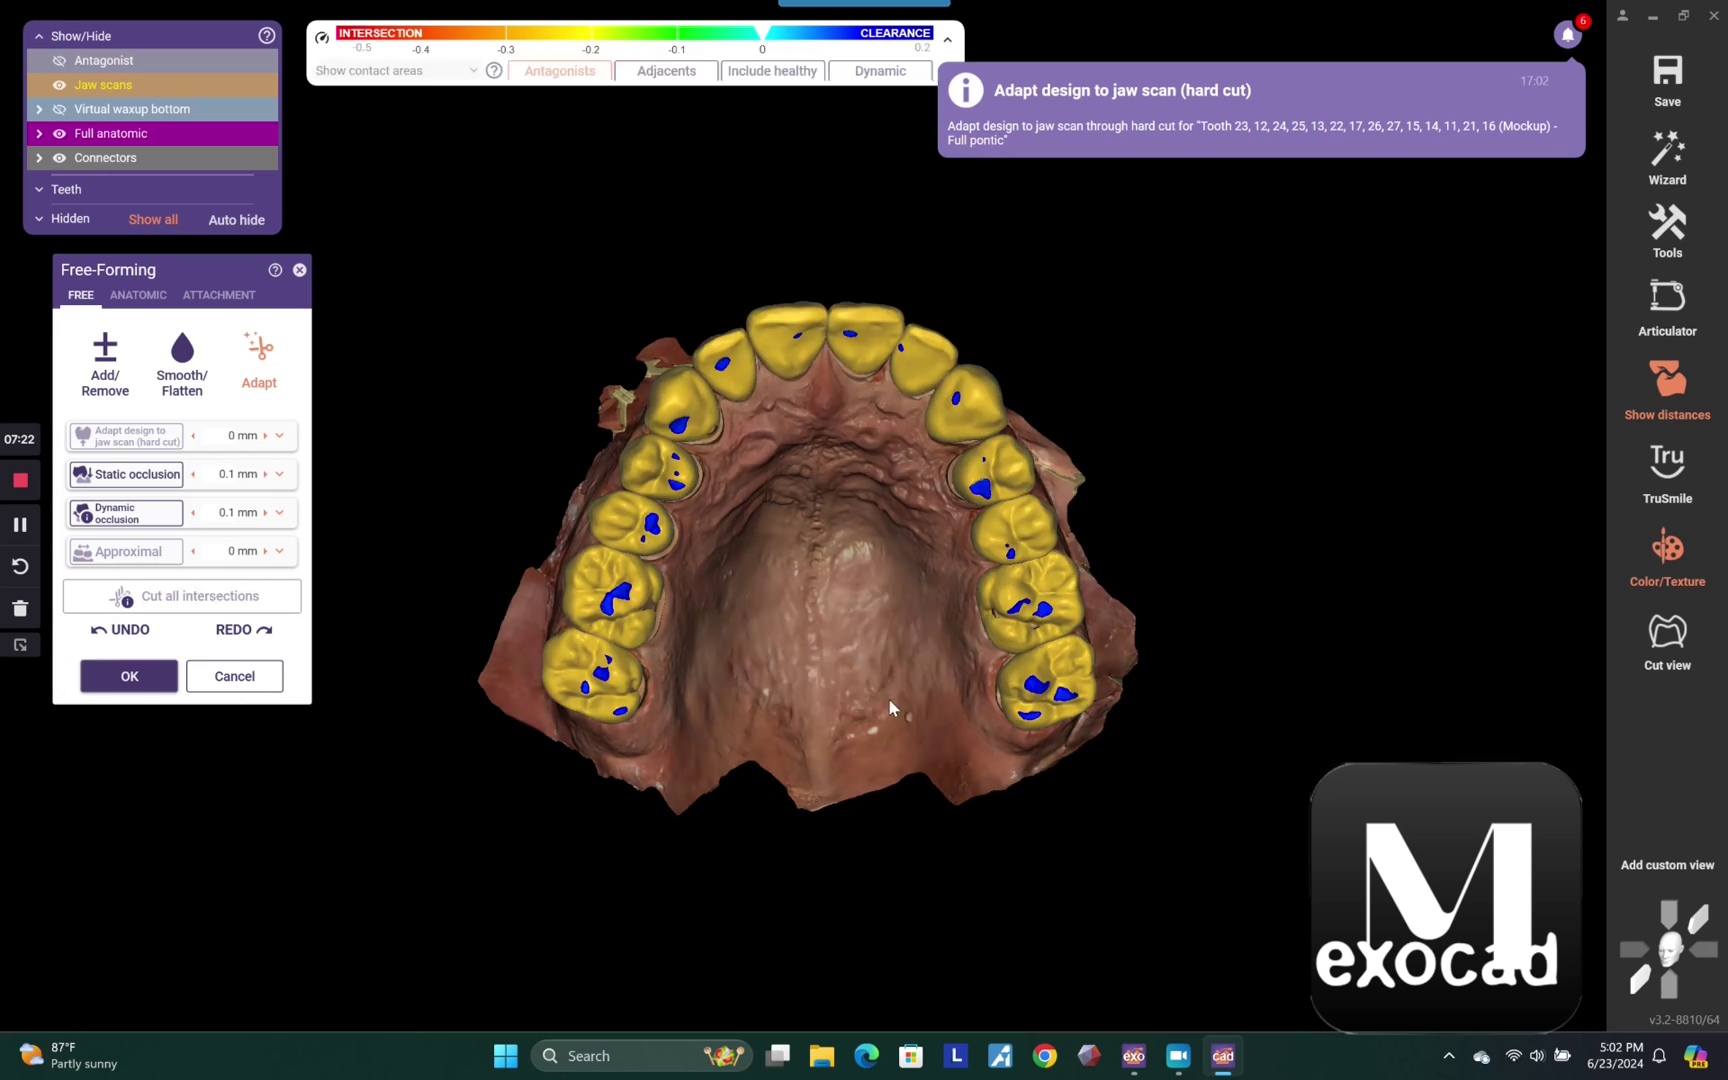
pyautogui.moveTo(880, 663); pyautogui.dragTo(613, 713, button='right')
pyautogui.click(141, 676)
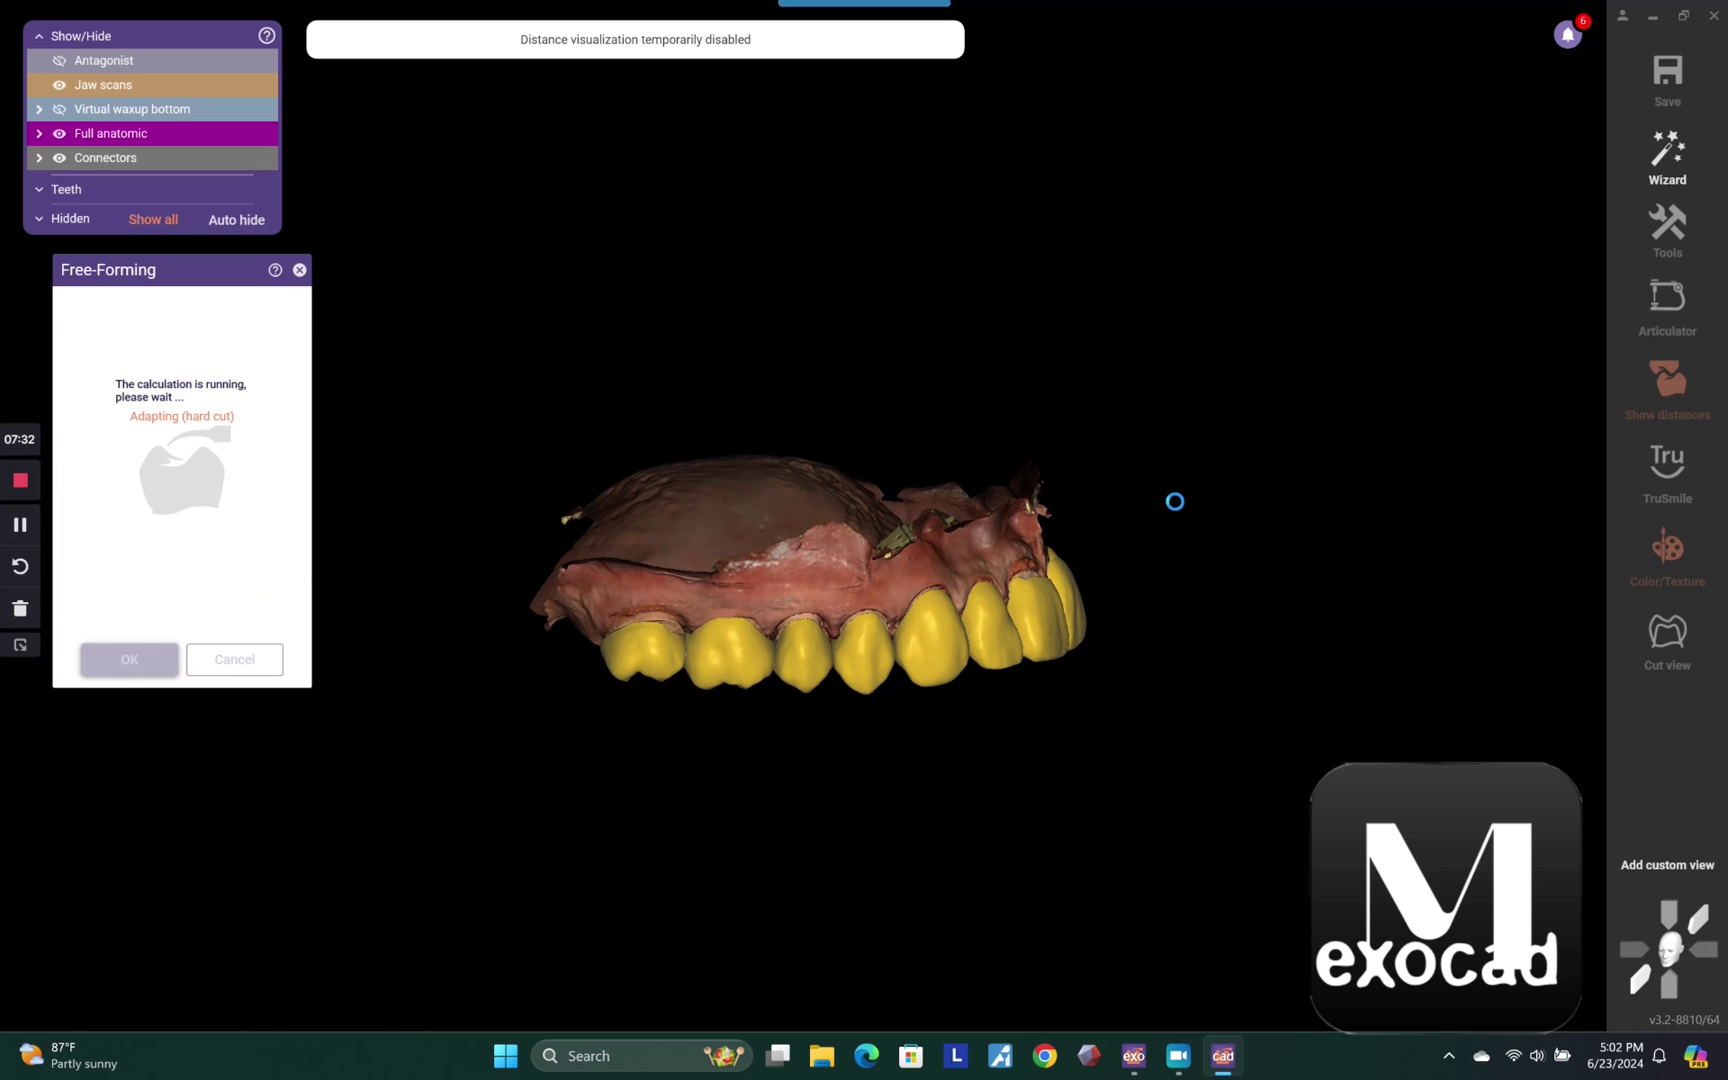